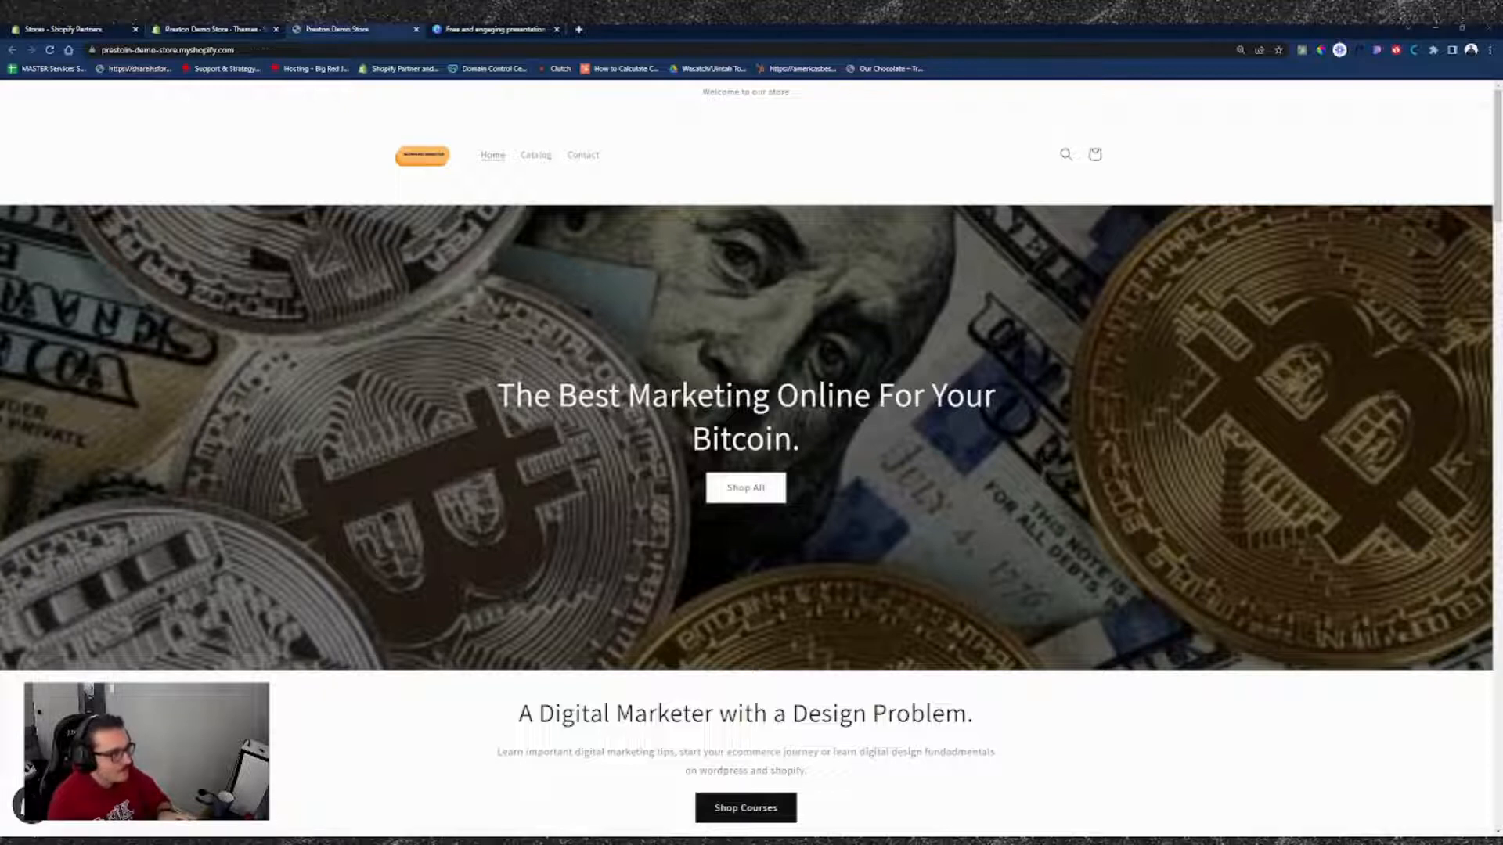
- Open the theme editor for the store's current theme, Updated copy of Dawn, from the Shopify admin
left_click(205, 29)
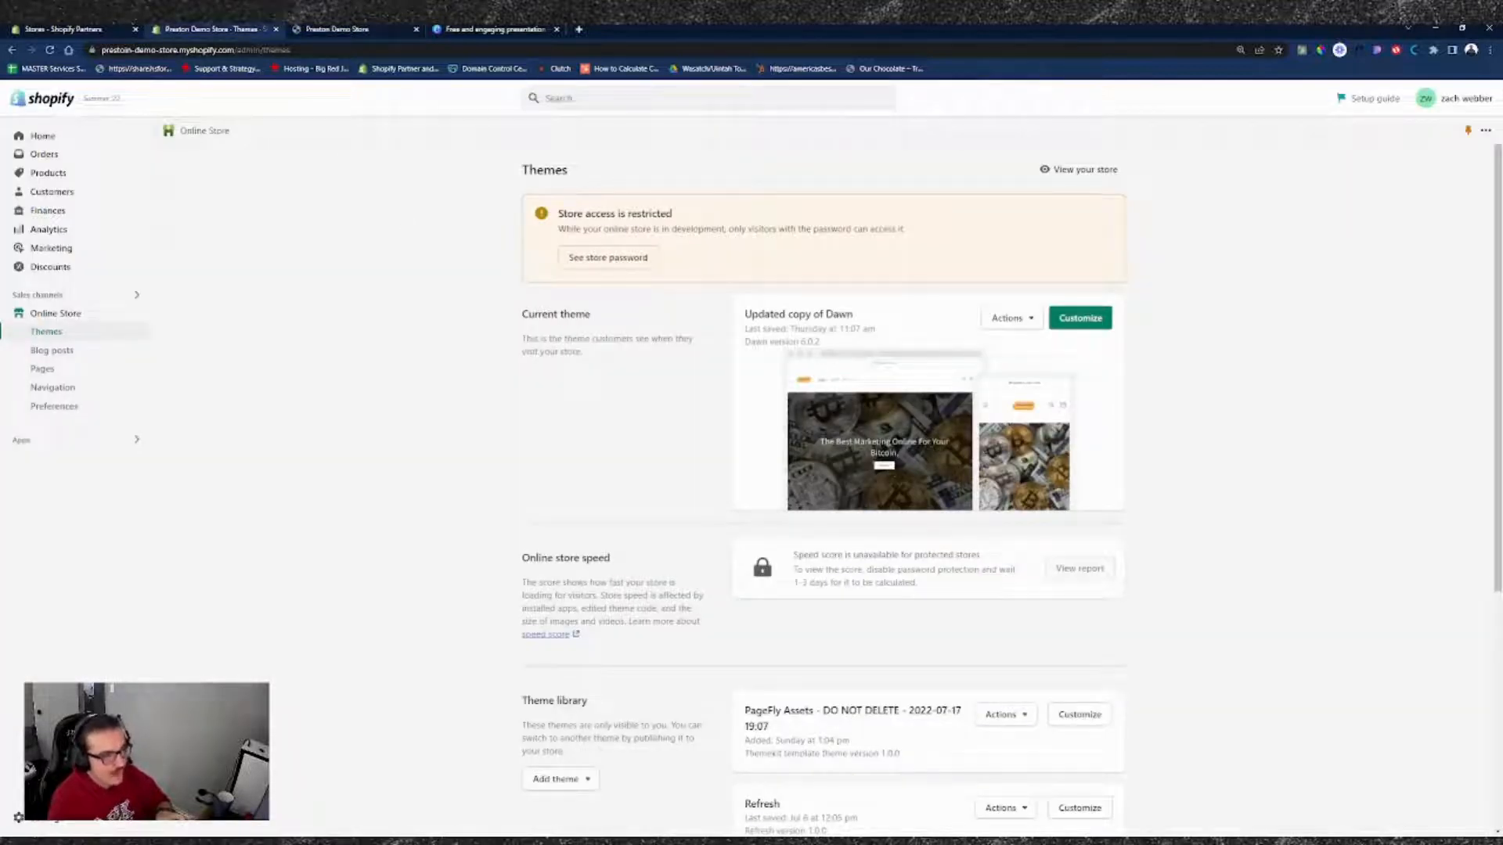
left_click(83, 137)
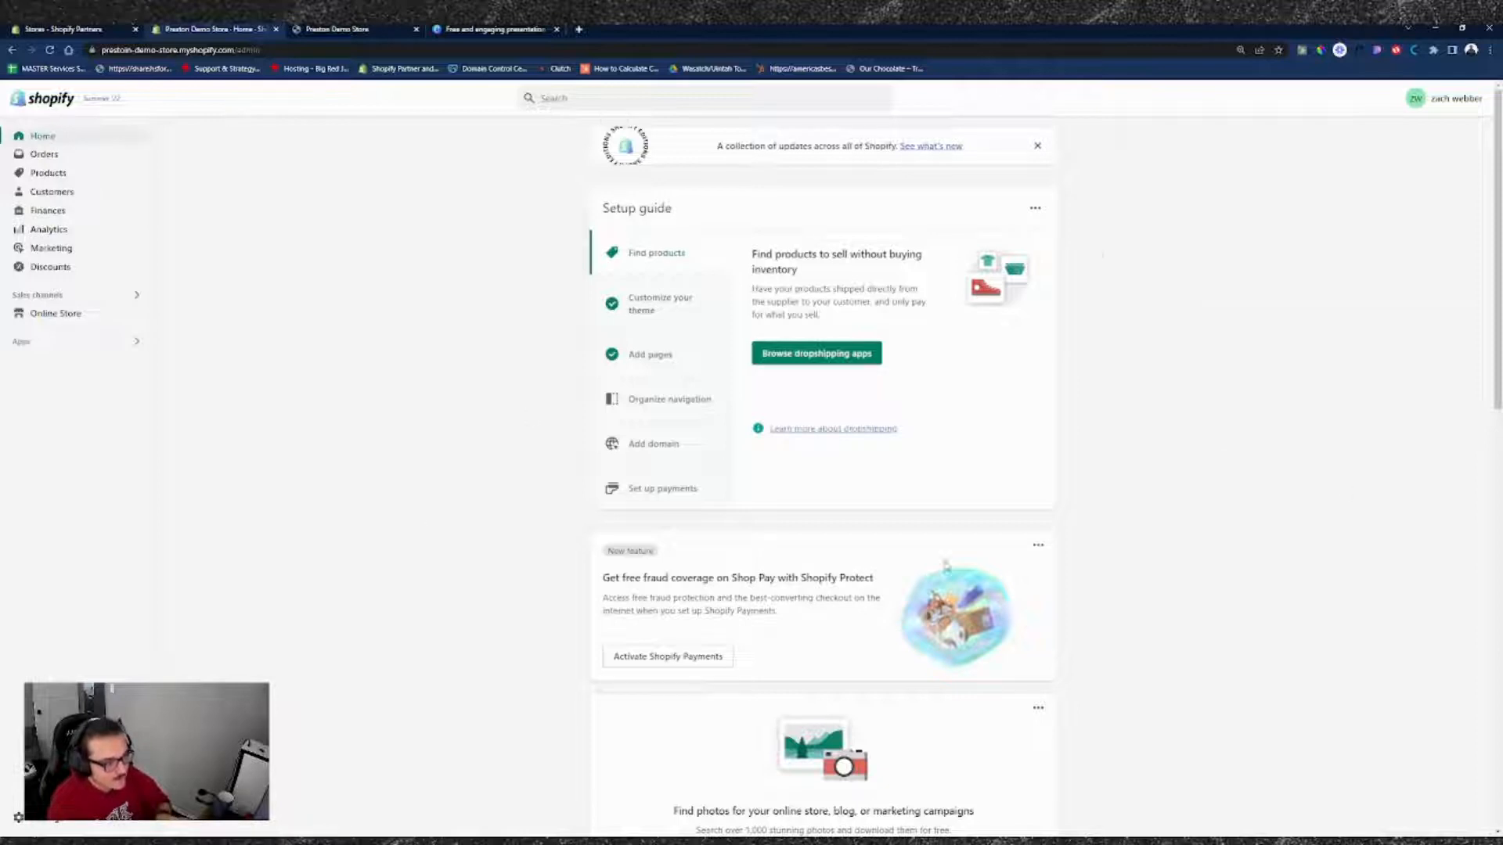
left_click(62, 315)
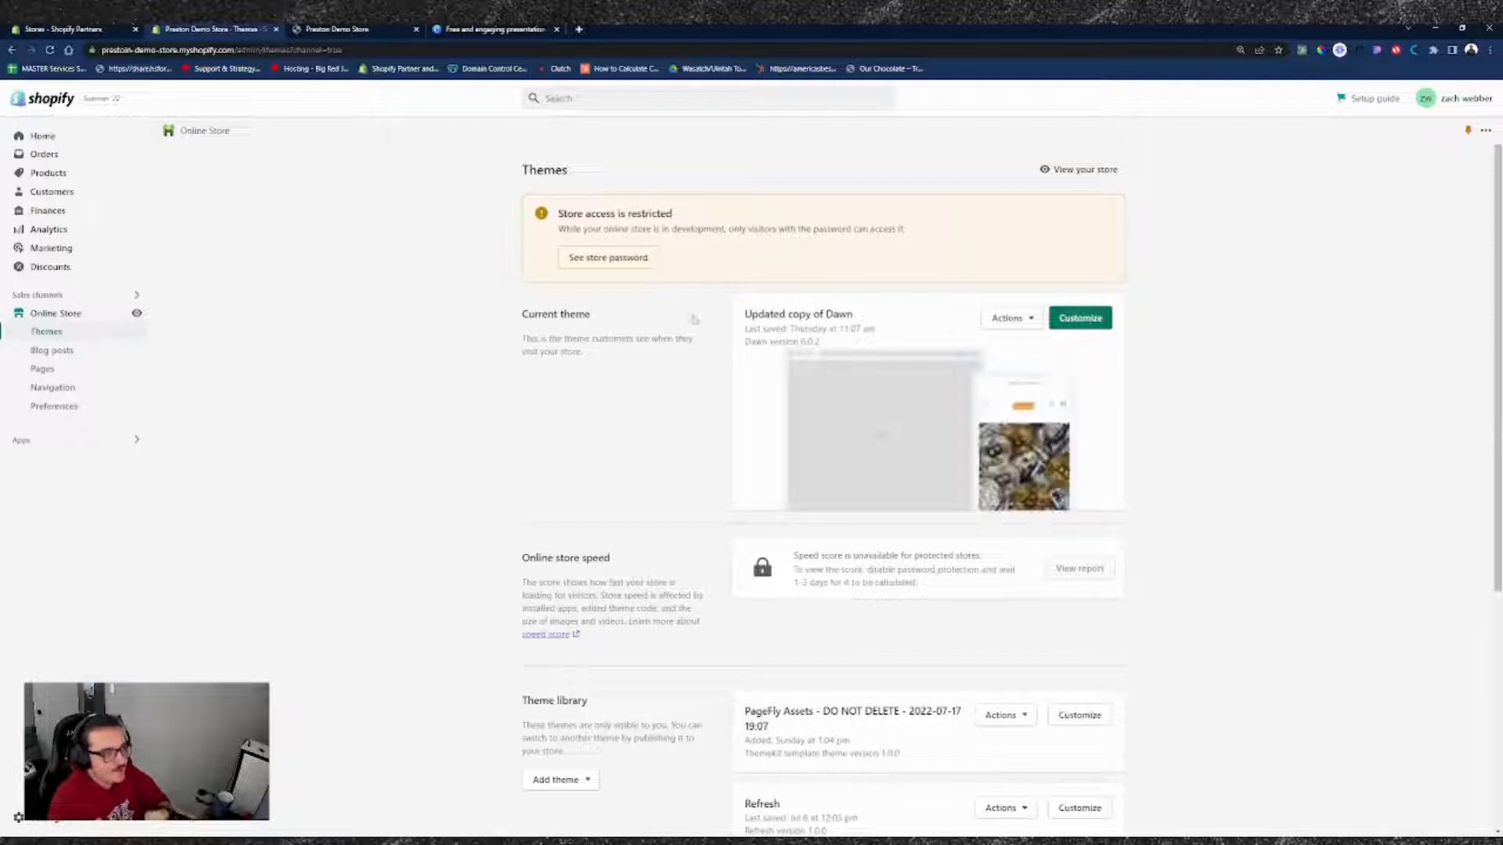
left_click_drag(591, 314, 510, 321)
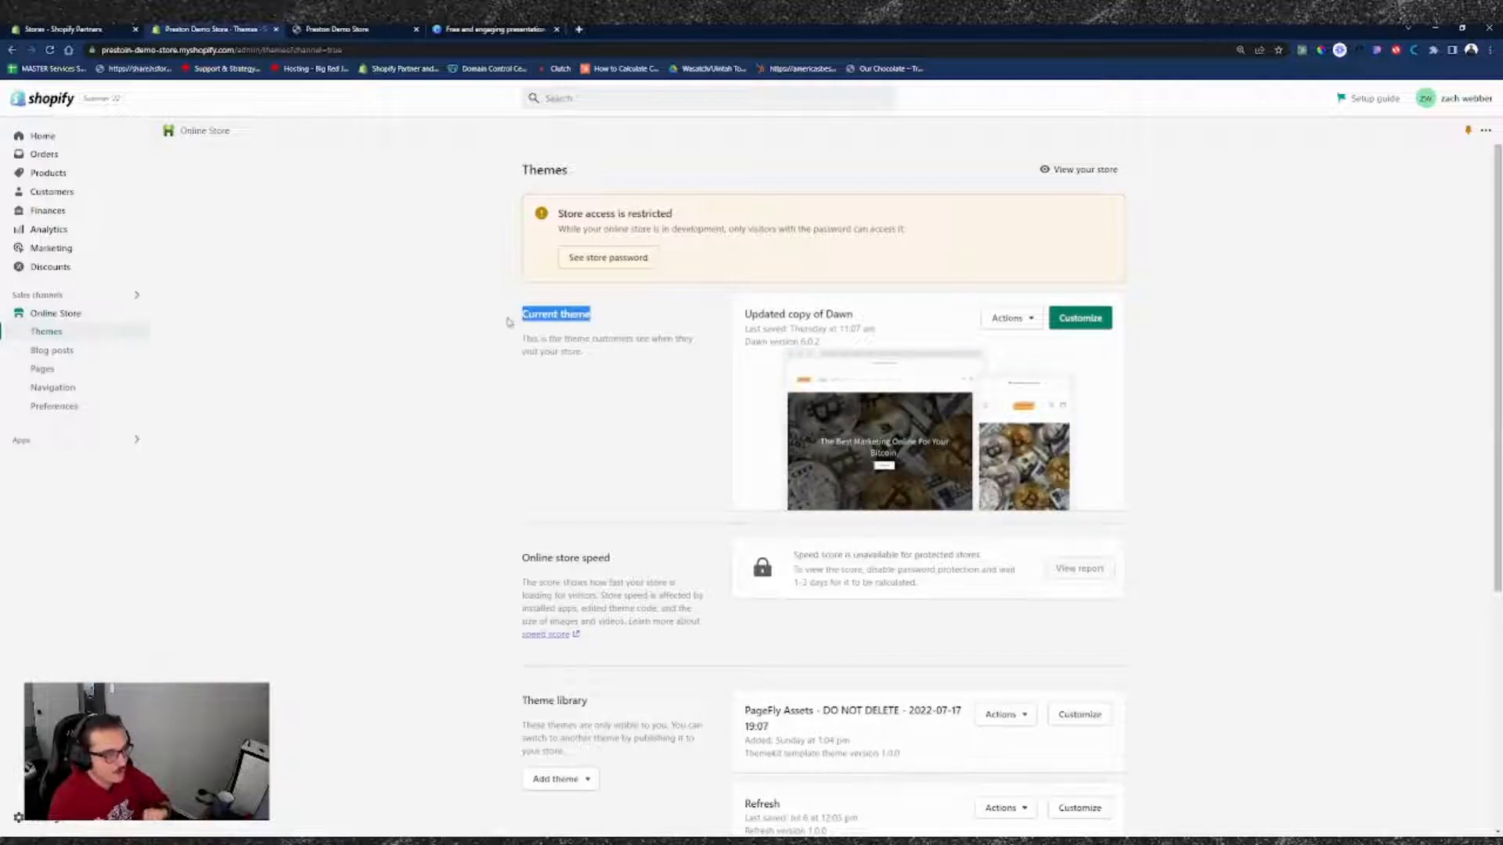
left_click(1085, 325)
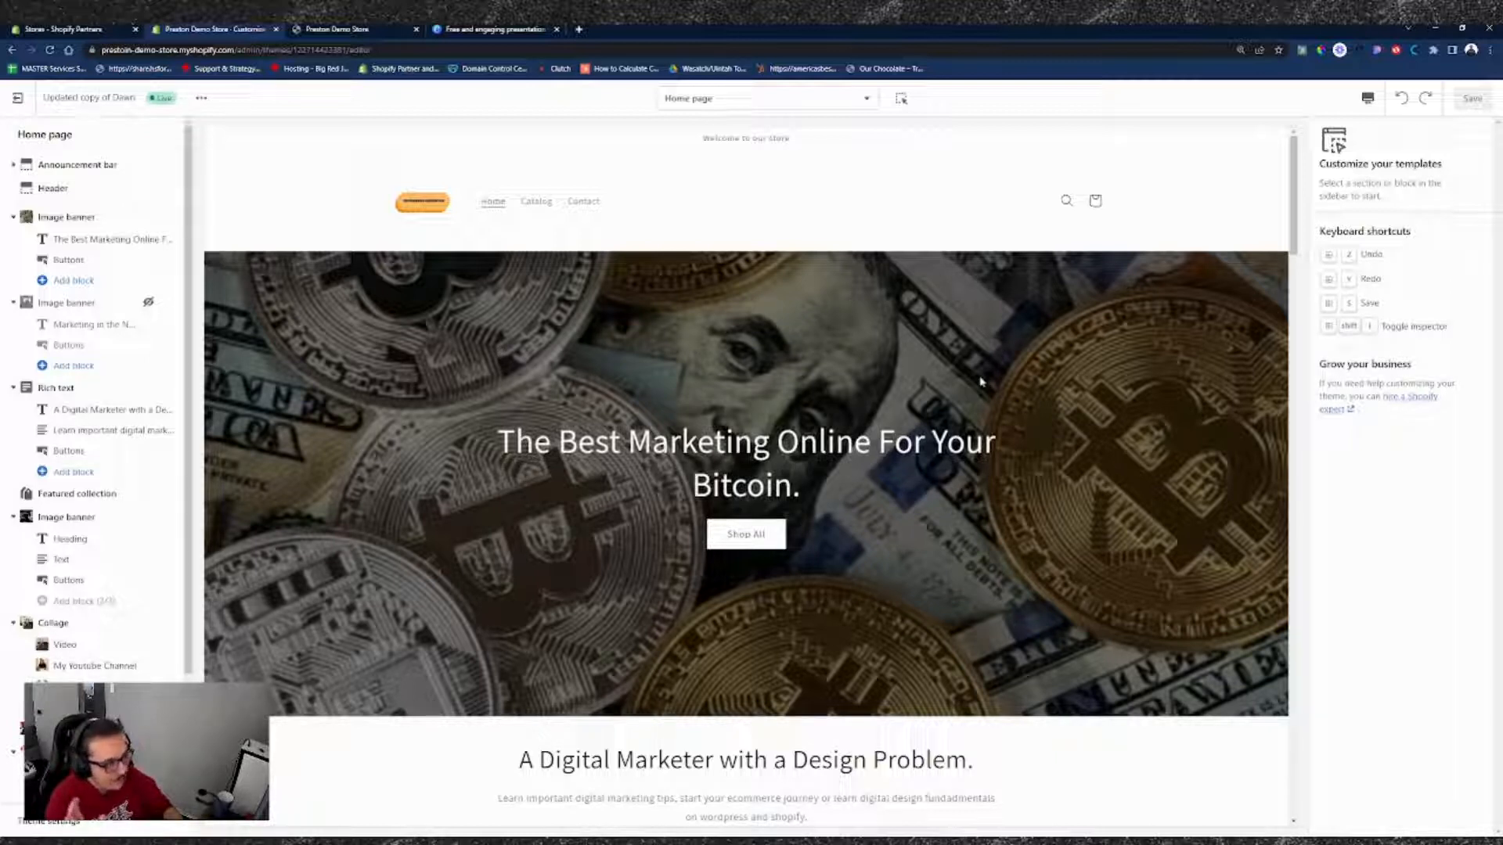
- Remove the first image from the home page's uppermost Image banner section
left_click(89, 225)
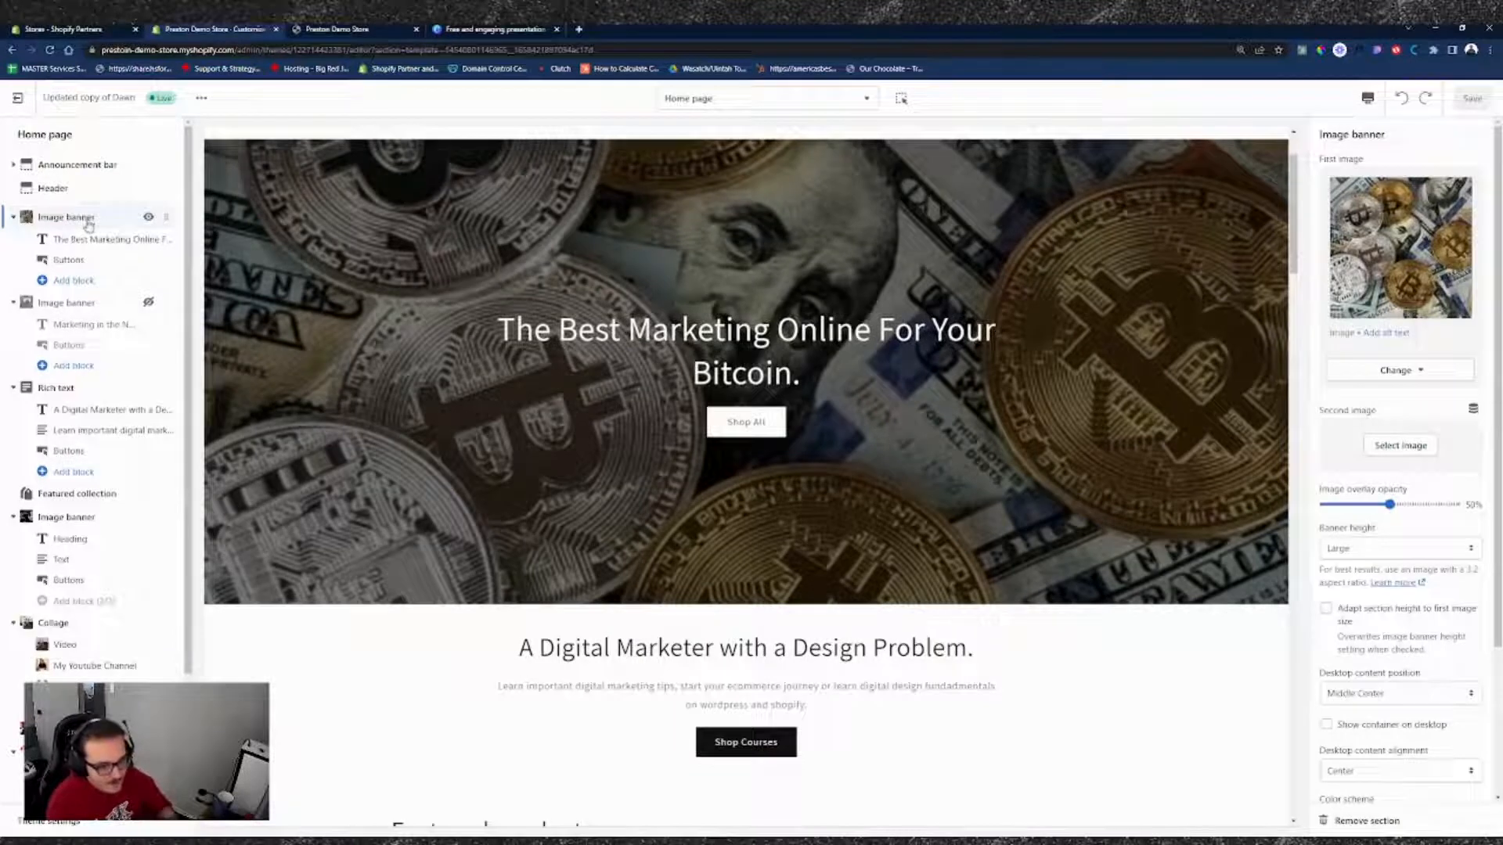
left_click_drag(1439, 143, 1318, 136)
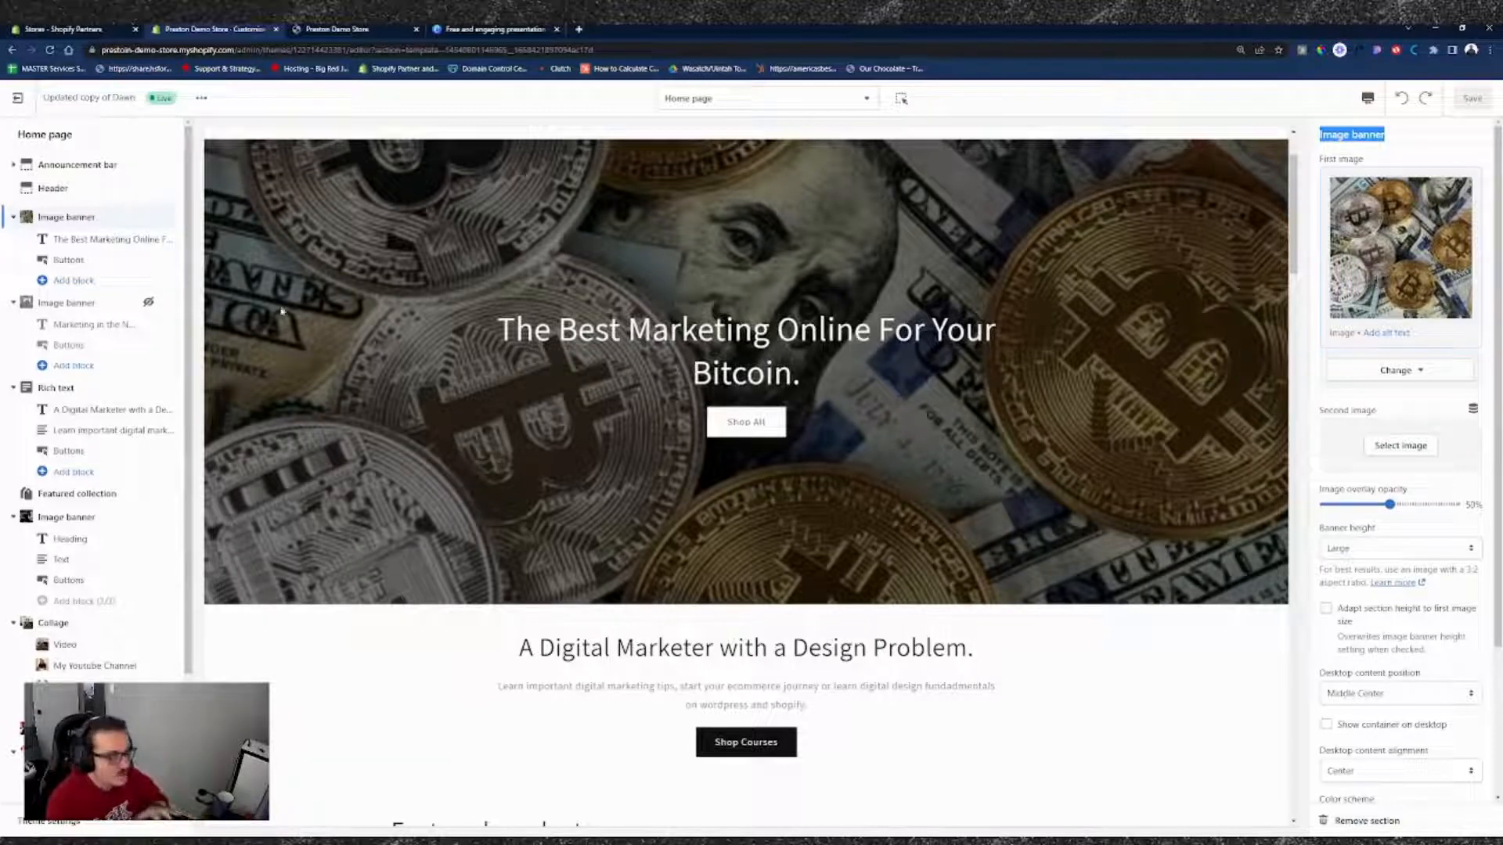
scroll(119, 423, "down", 2)
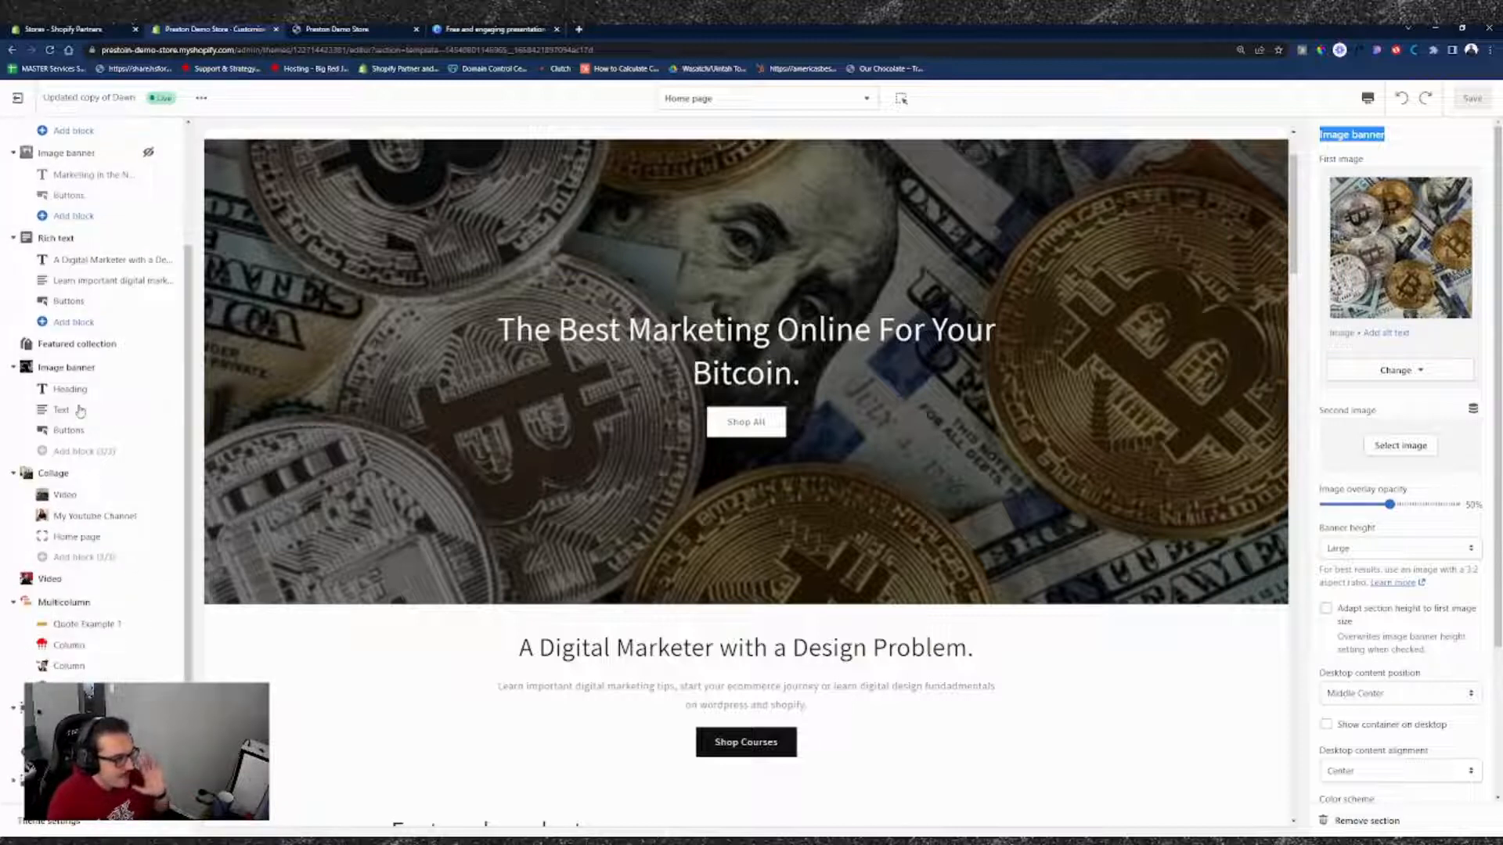
scroll(119, 427, "up", 2)
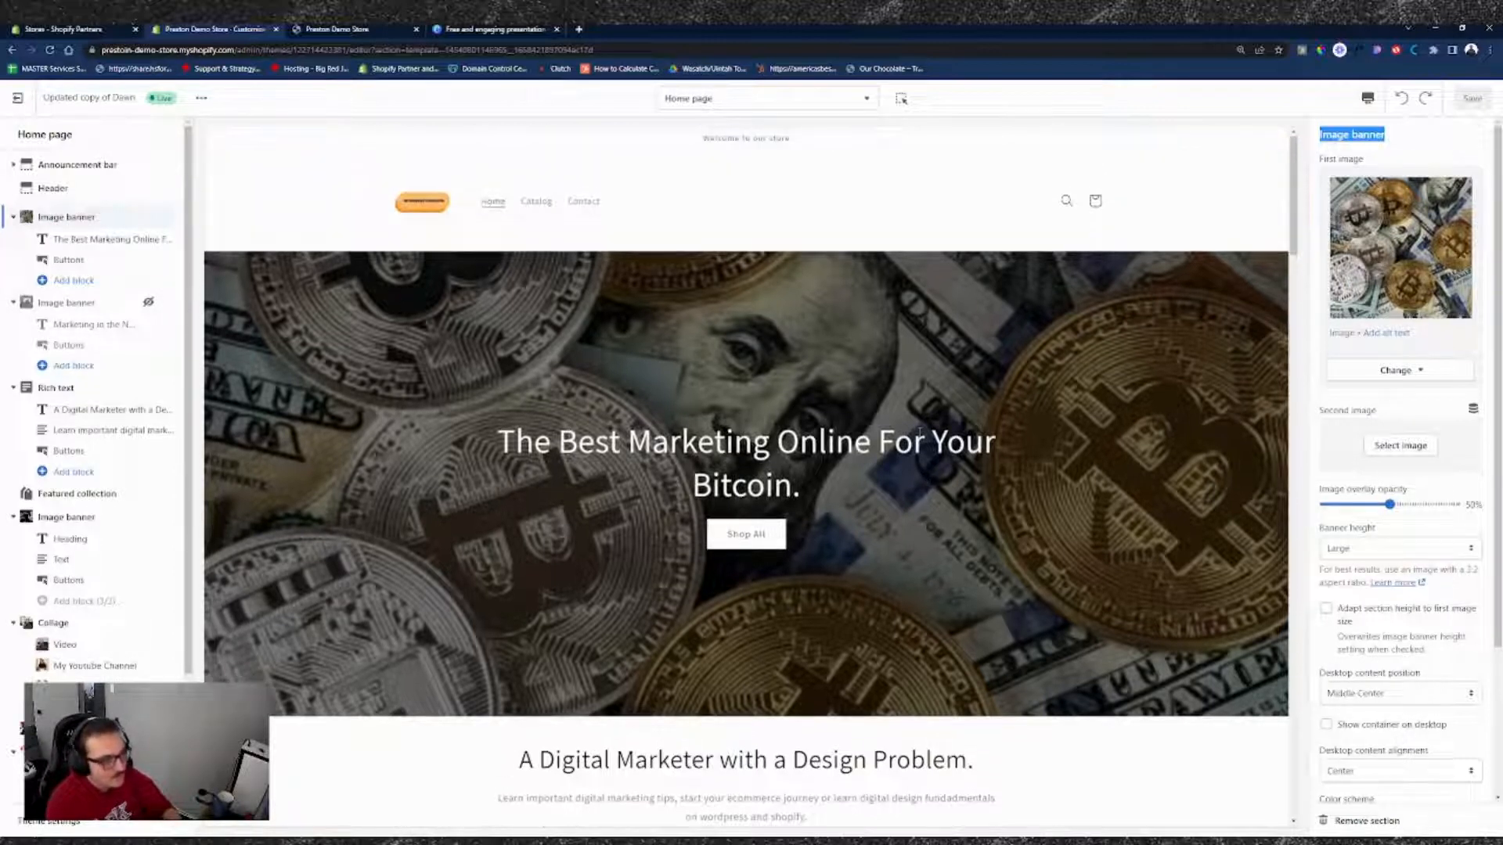
scroll(1127, 351, "up", 2)
left_click(839, 499)
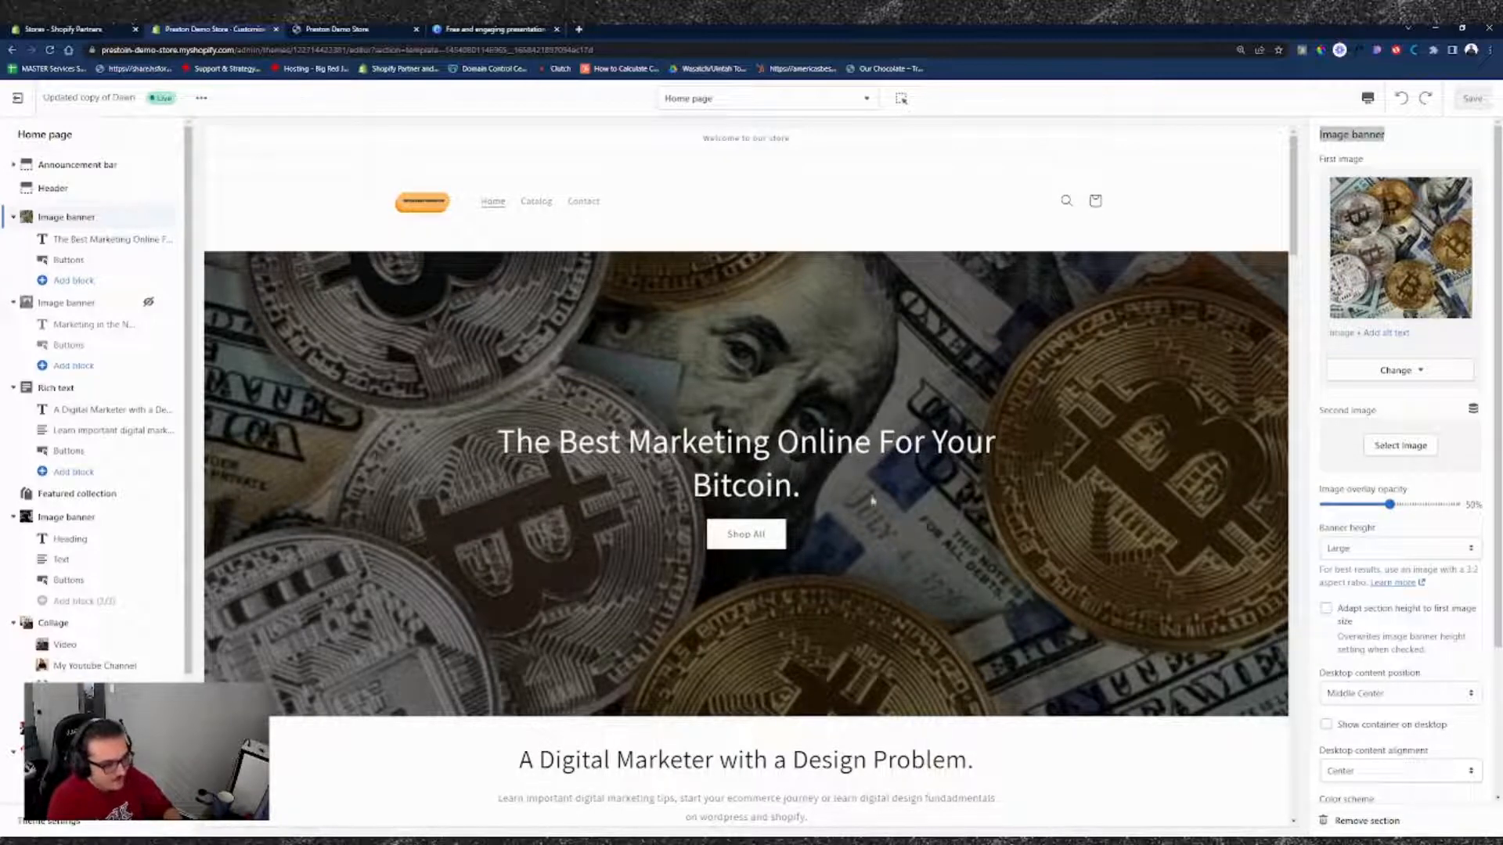
scroll(775, 540, "down", 3)
scroll(704, 509, "up", 3)
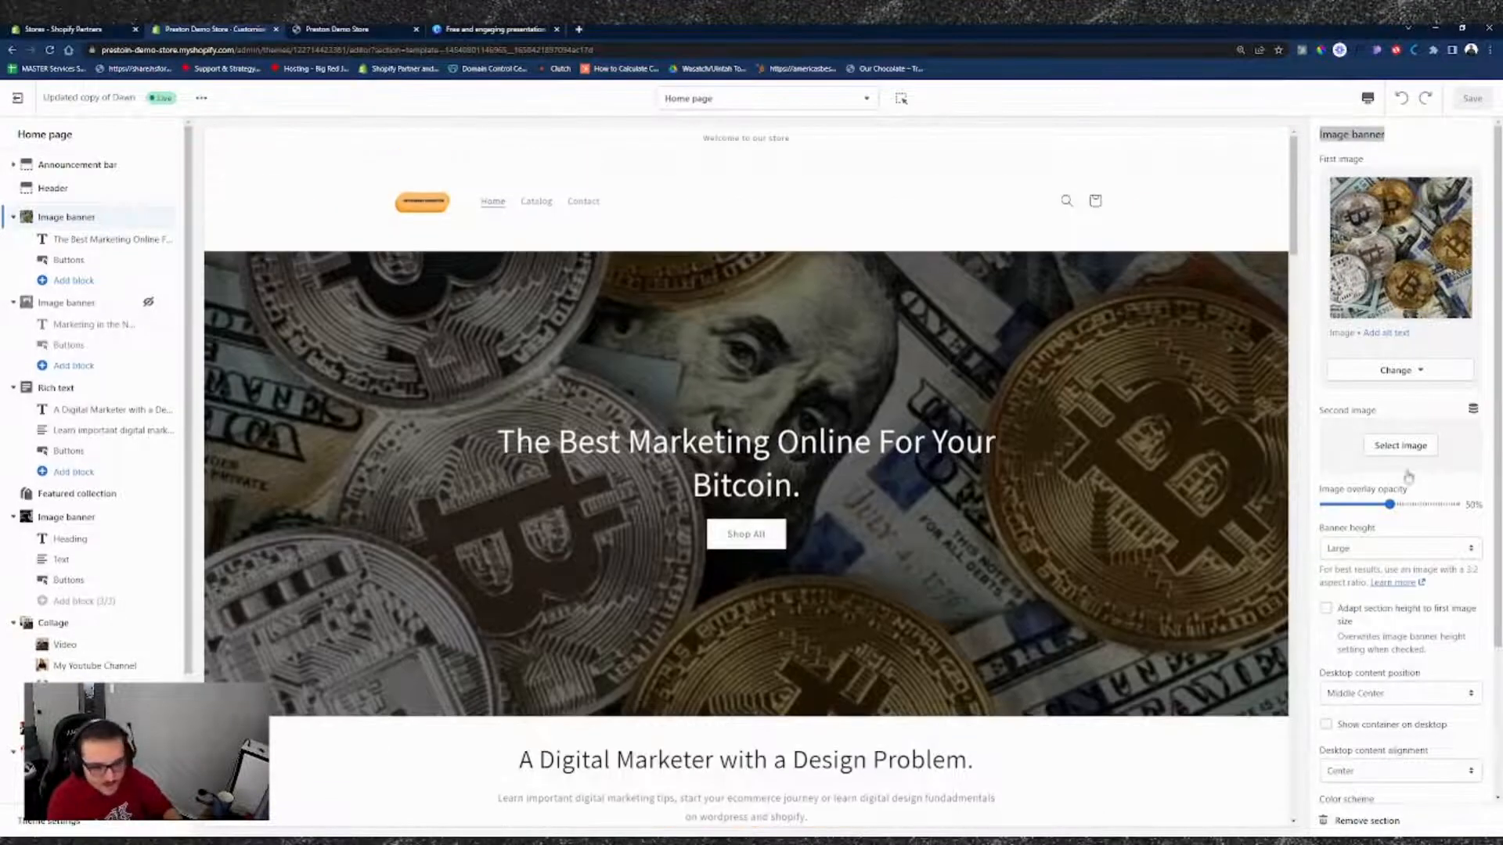
left_click(1414, 374)
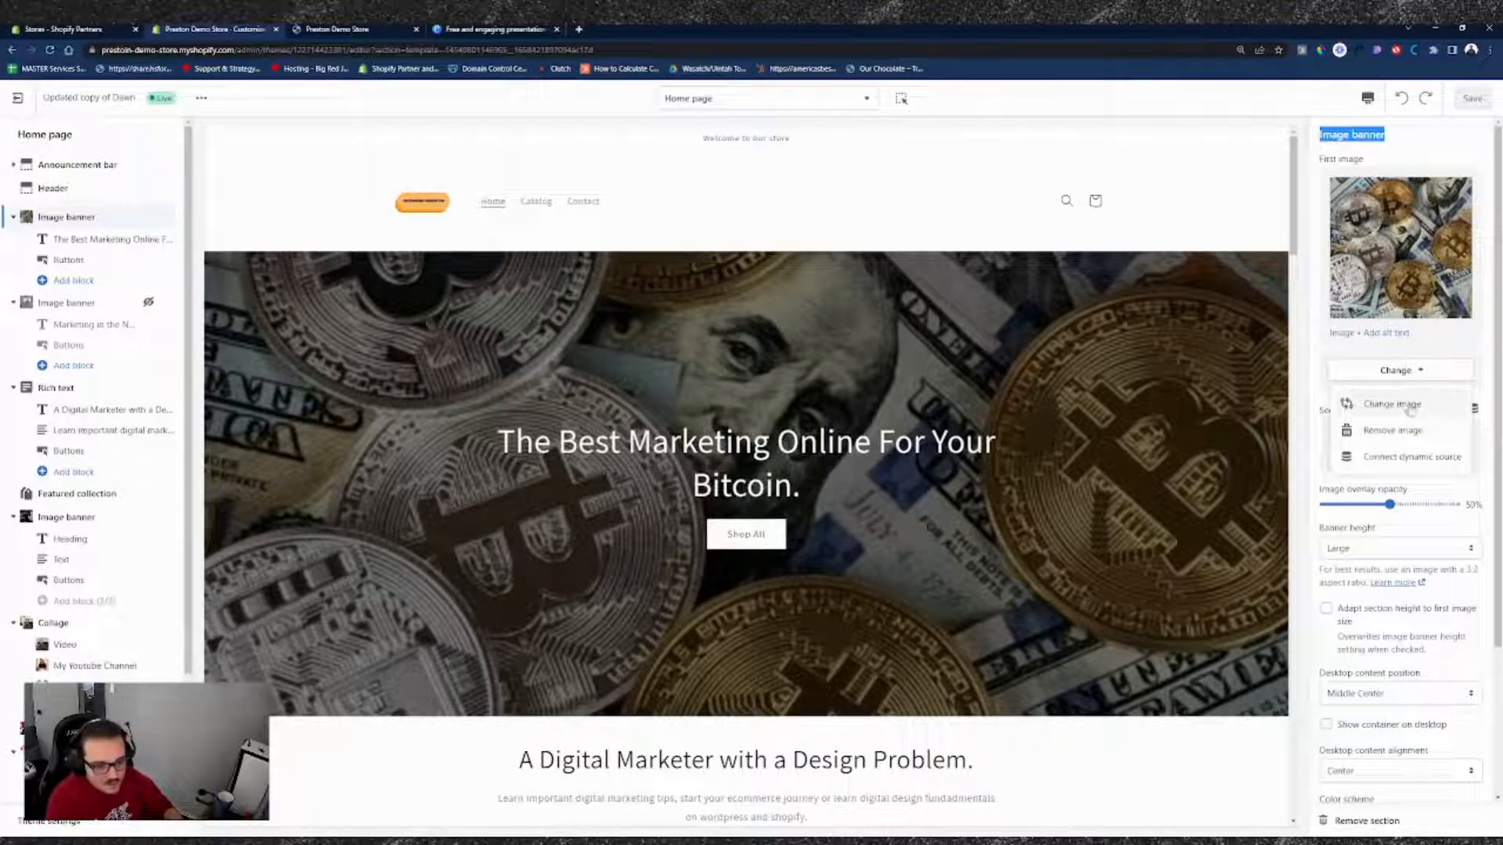
left_click(1425, 429)
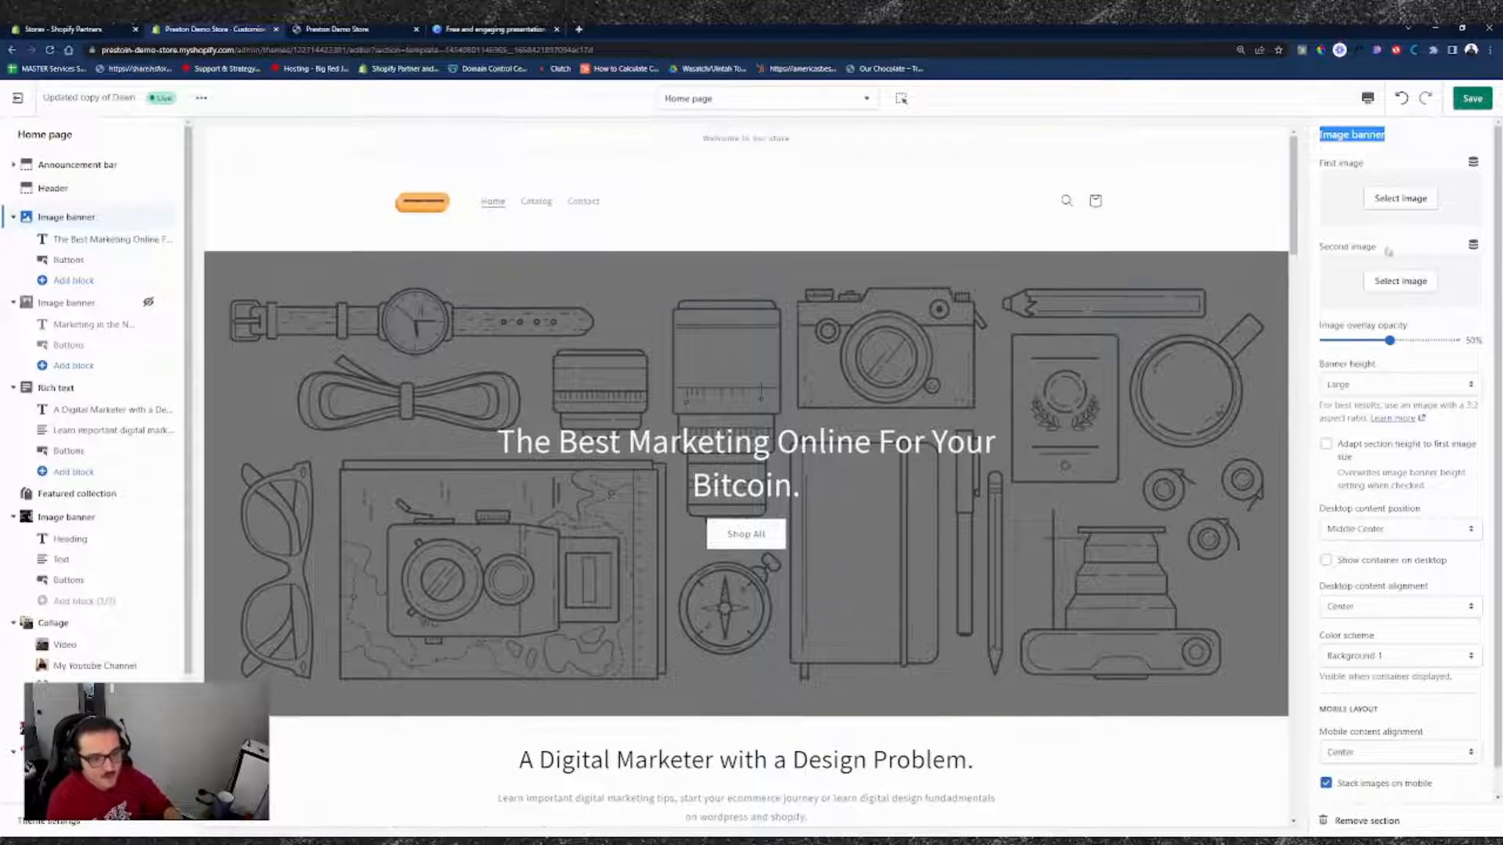
- Look through the uploaded library and the free images available for the banner's first image
left_click(1401, 199)
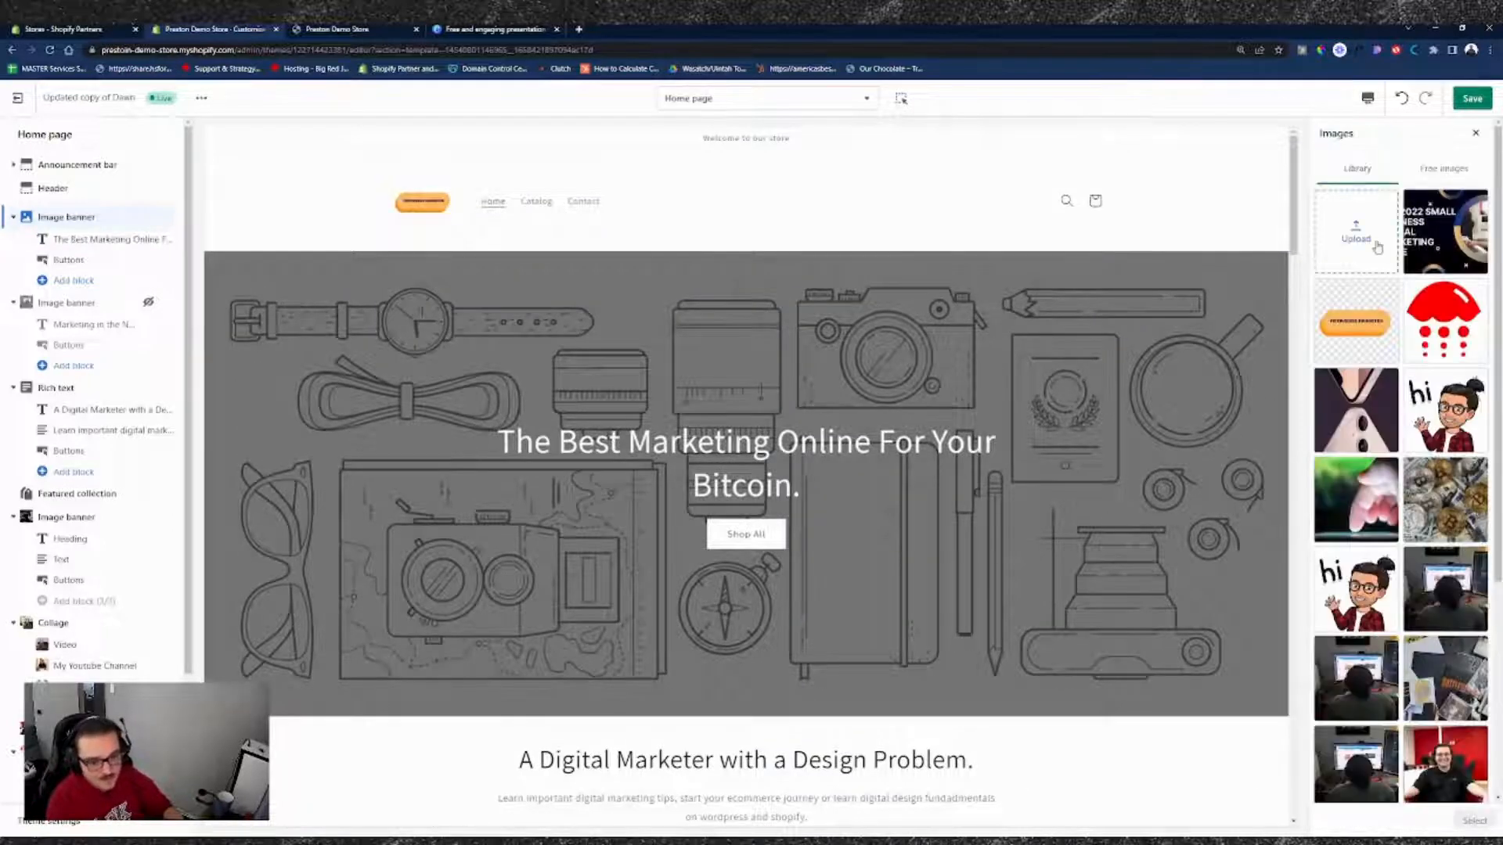
scroll(1401, 469, "down", 4)
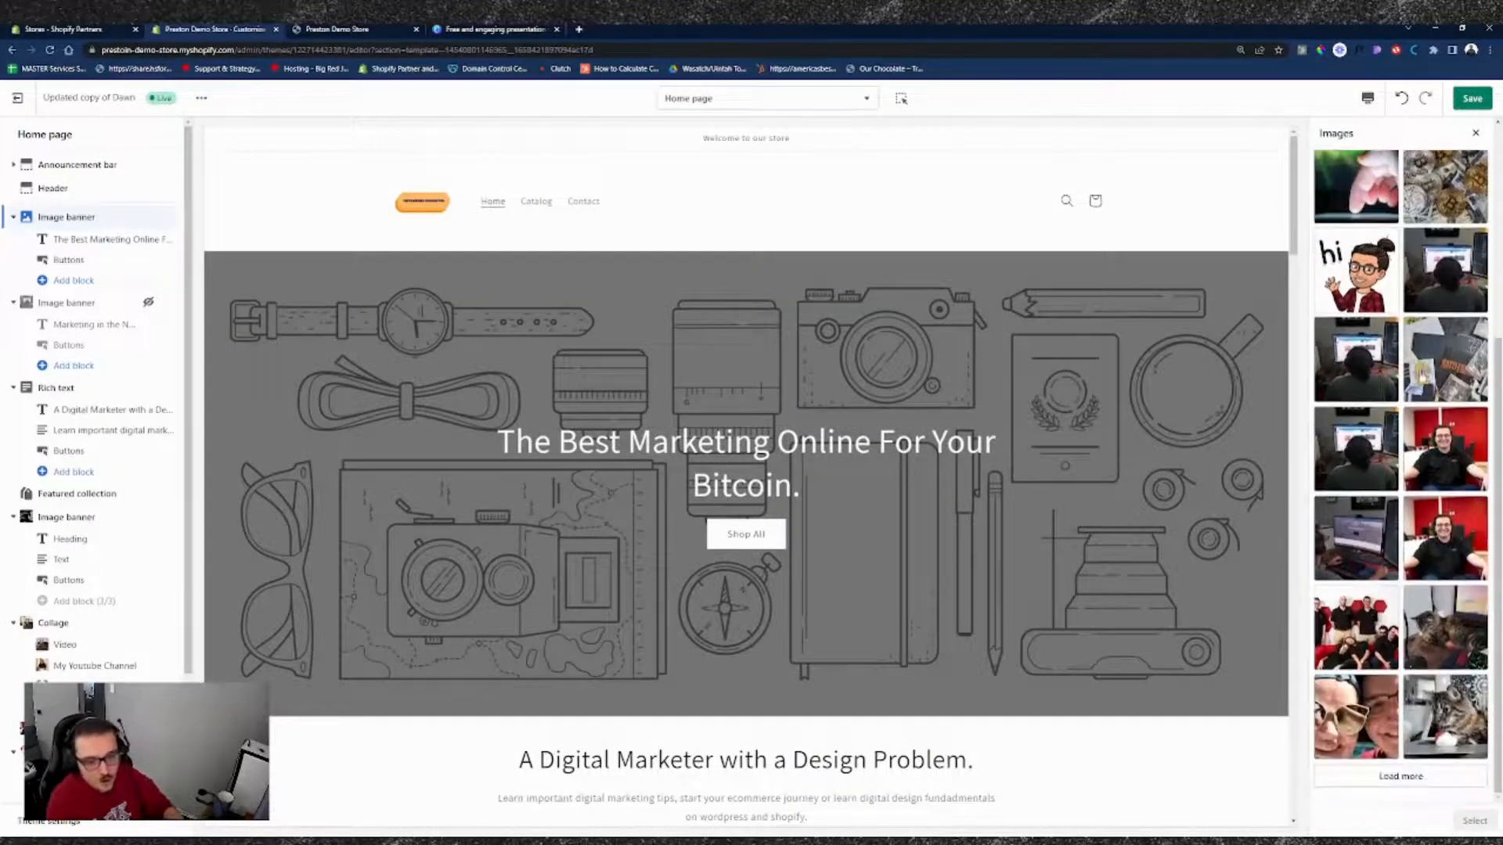
scroll(1361, 457, "up", 4)
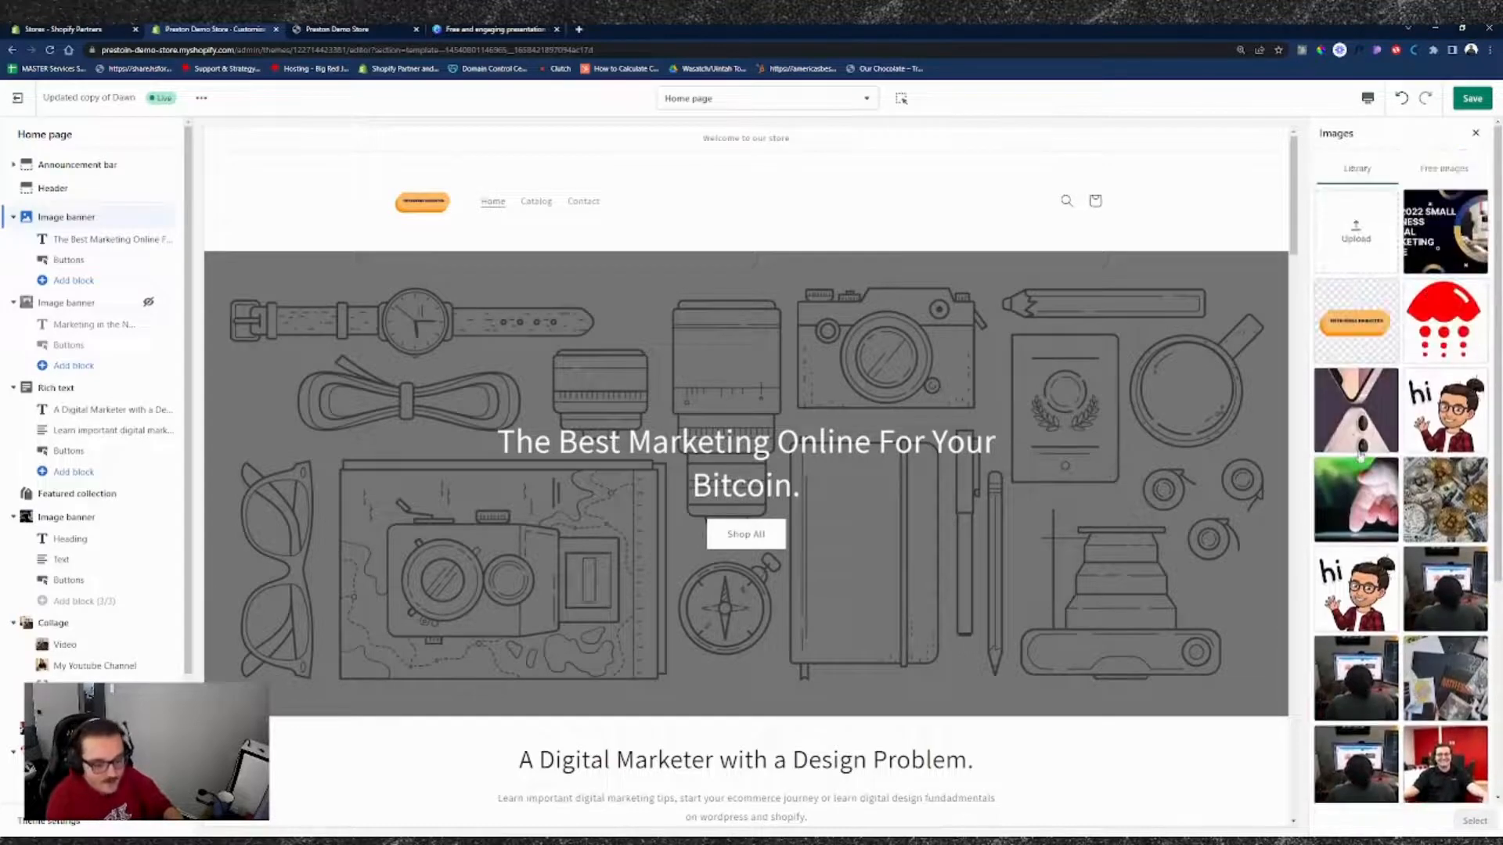
scroll(1360, 457, "down", 4)
scroll(1361, 458, "up", 4)
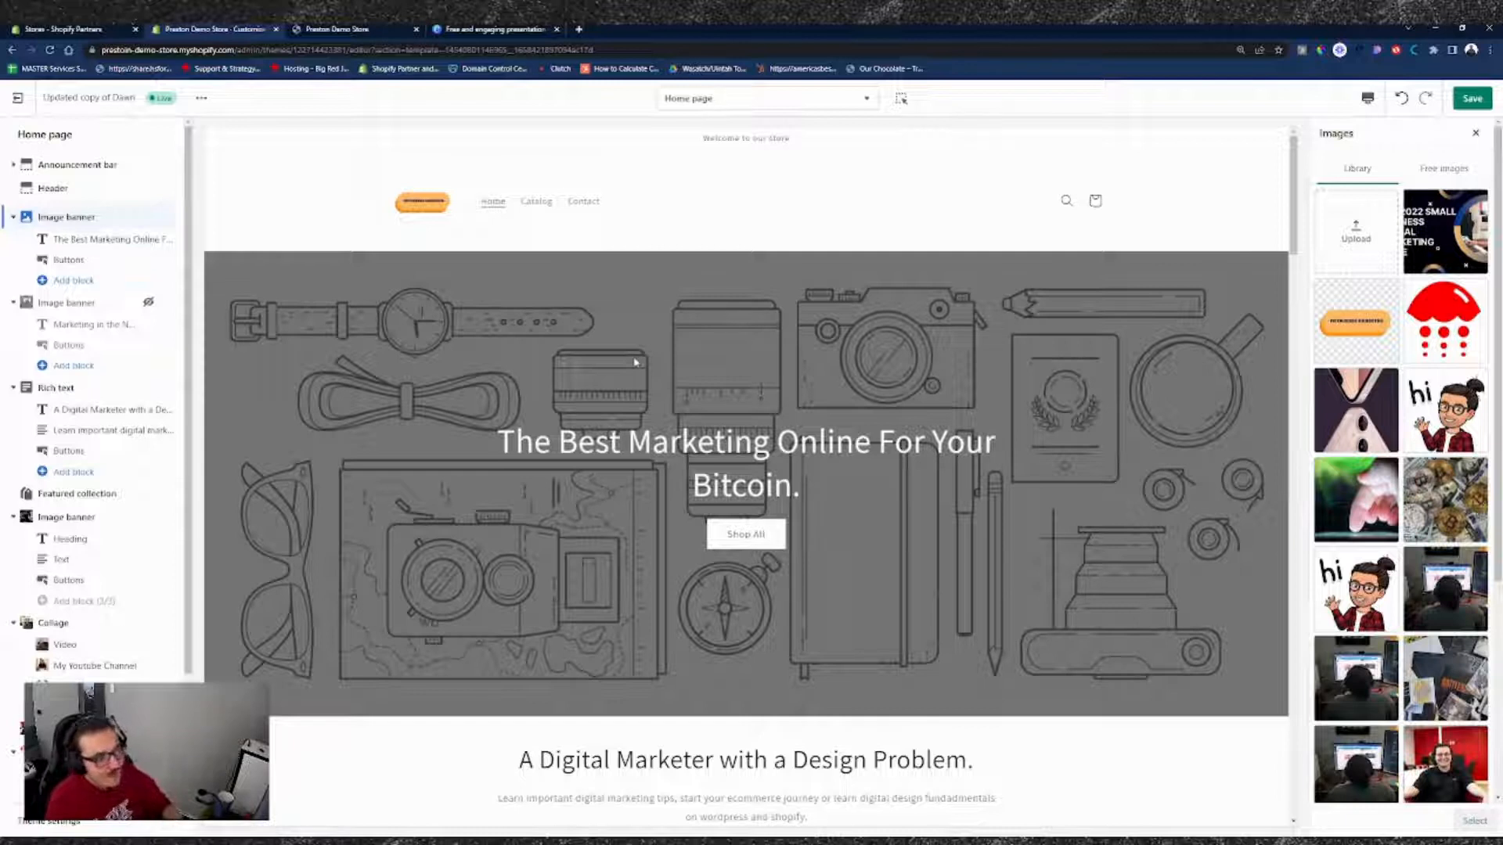
left_click(1459, 160)
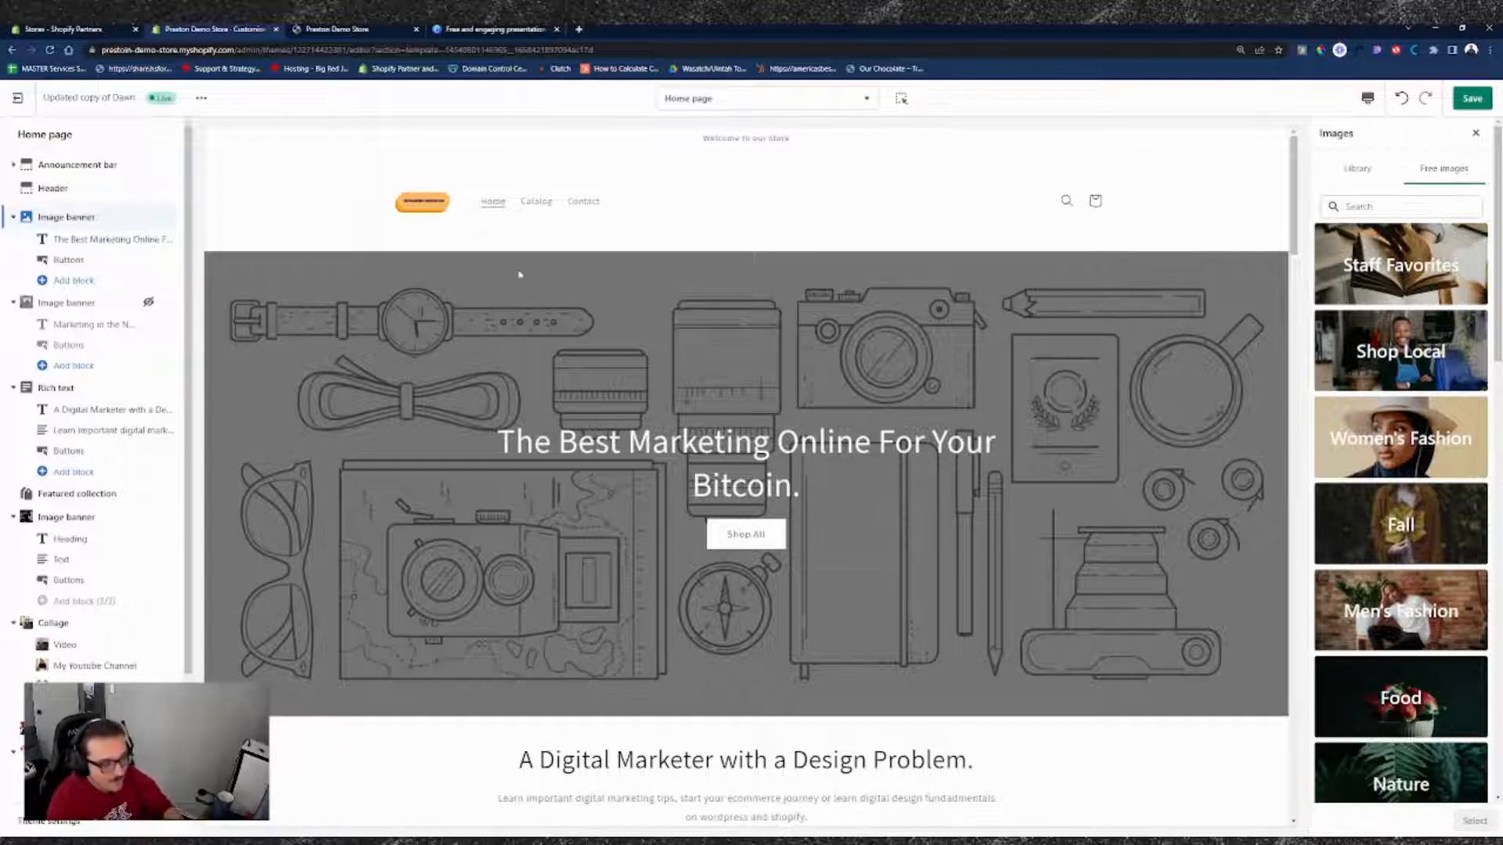
- Switch to Canva and look through its presentation templates
left_click(498, 29)
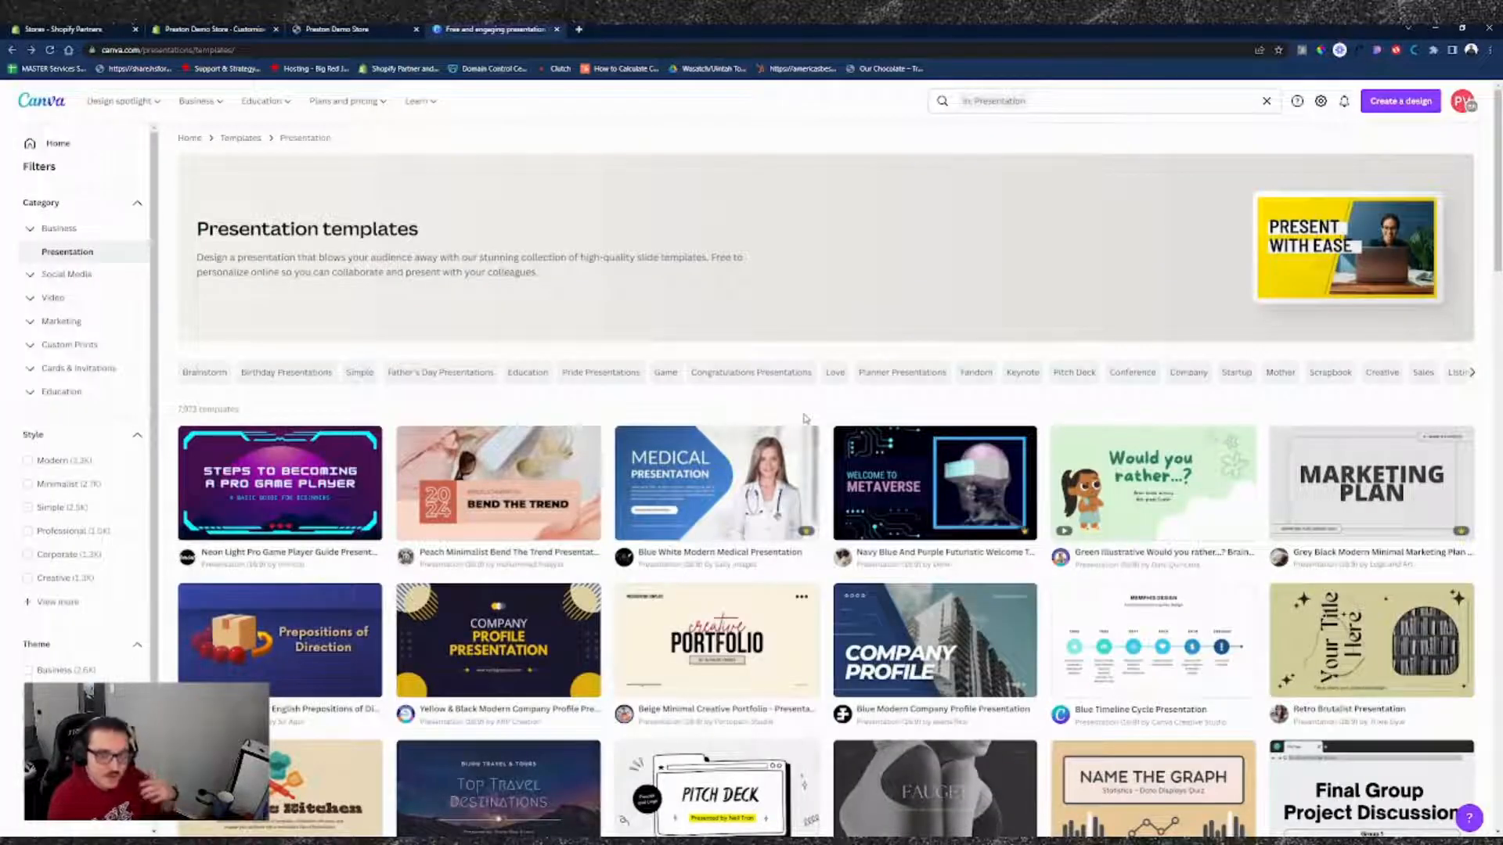
scroll(456, 282, "down", 2)
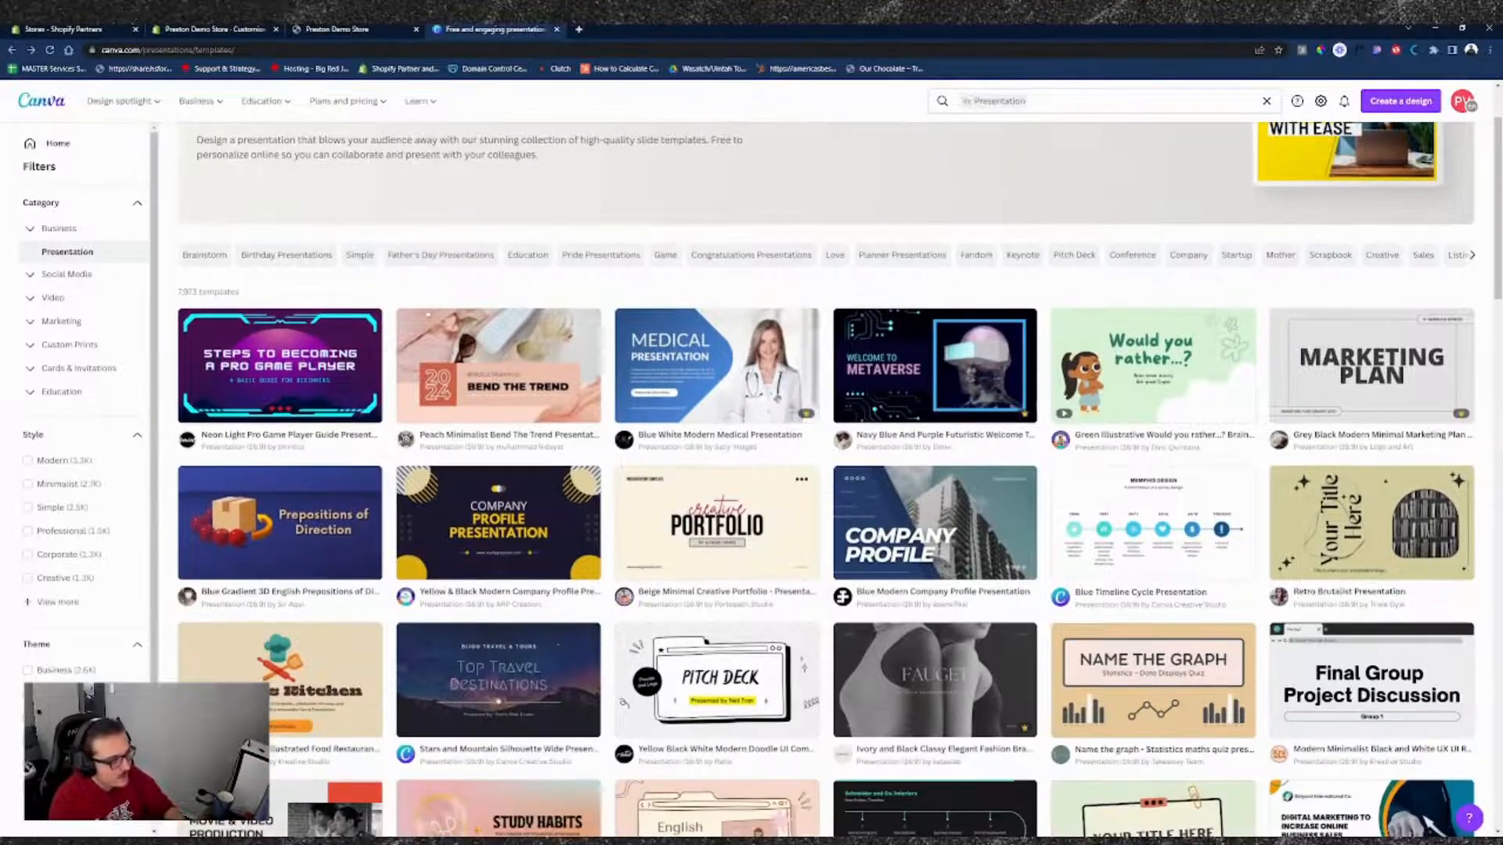
scroll(692, 249, "up", 2)
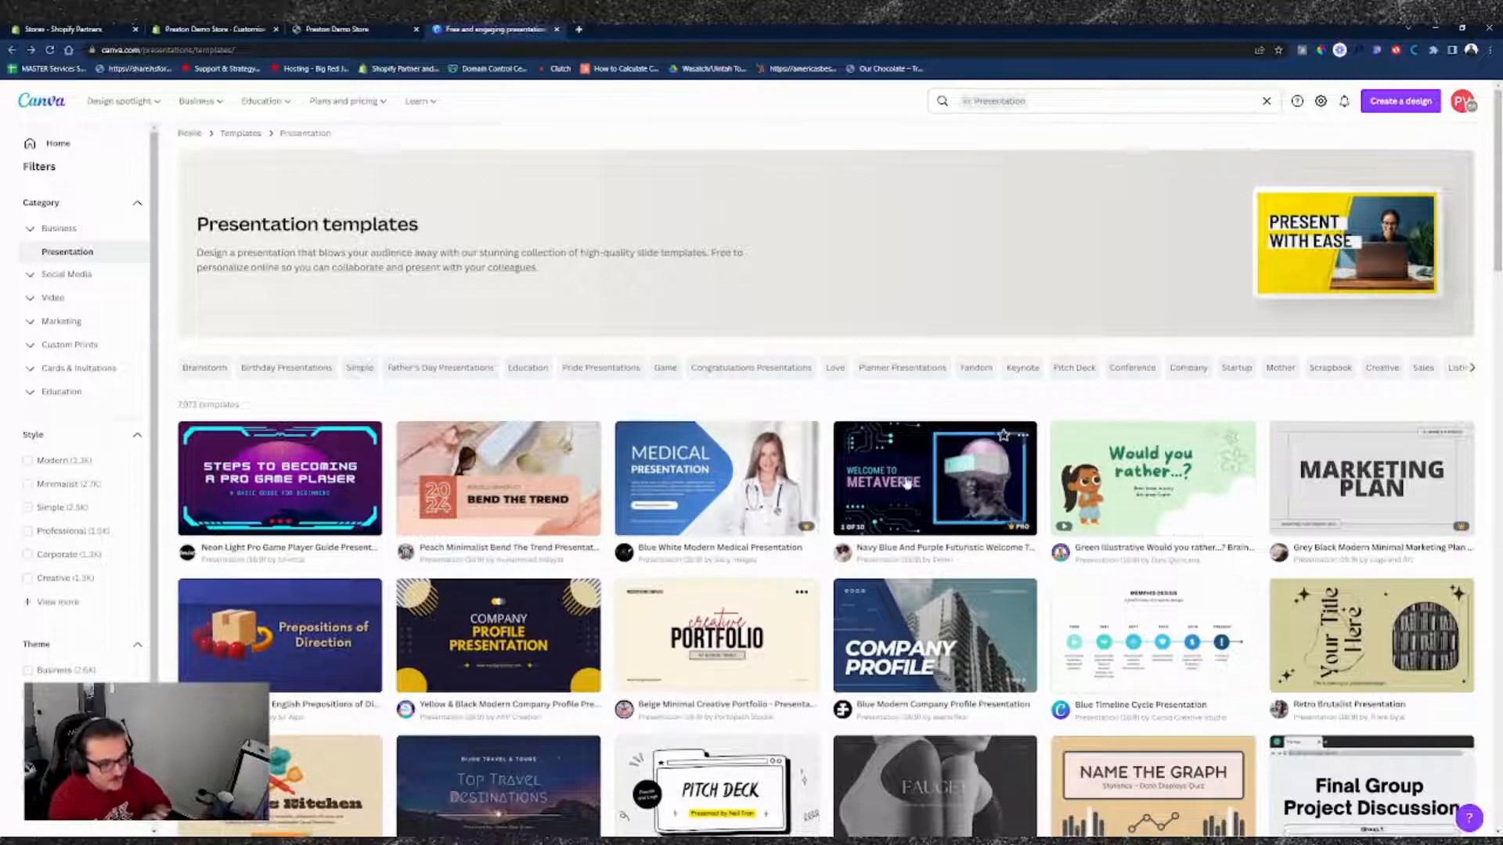
scroll(906, 483, "down", 6)
scroll(906, 483, "up", 3)
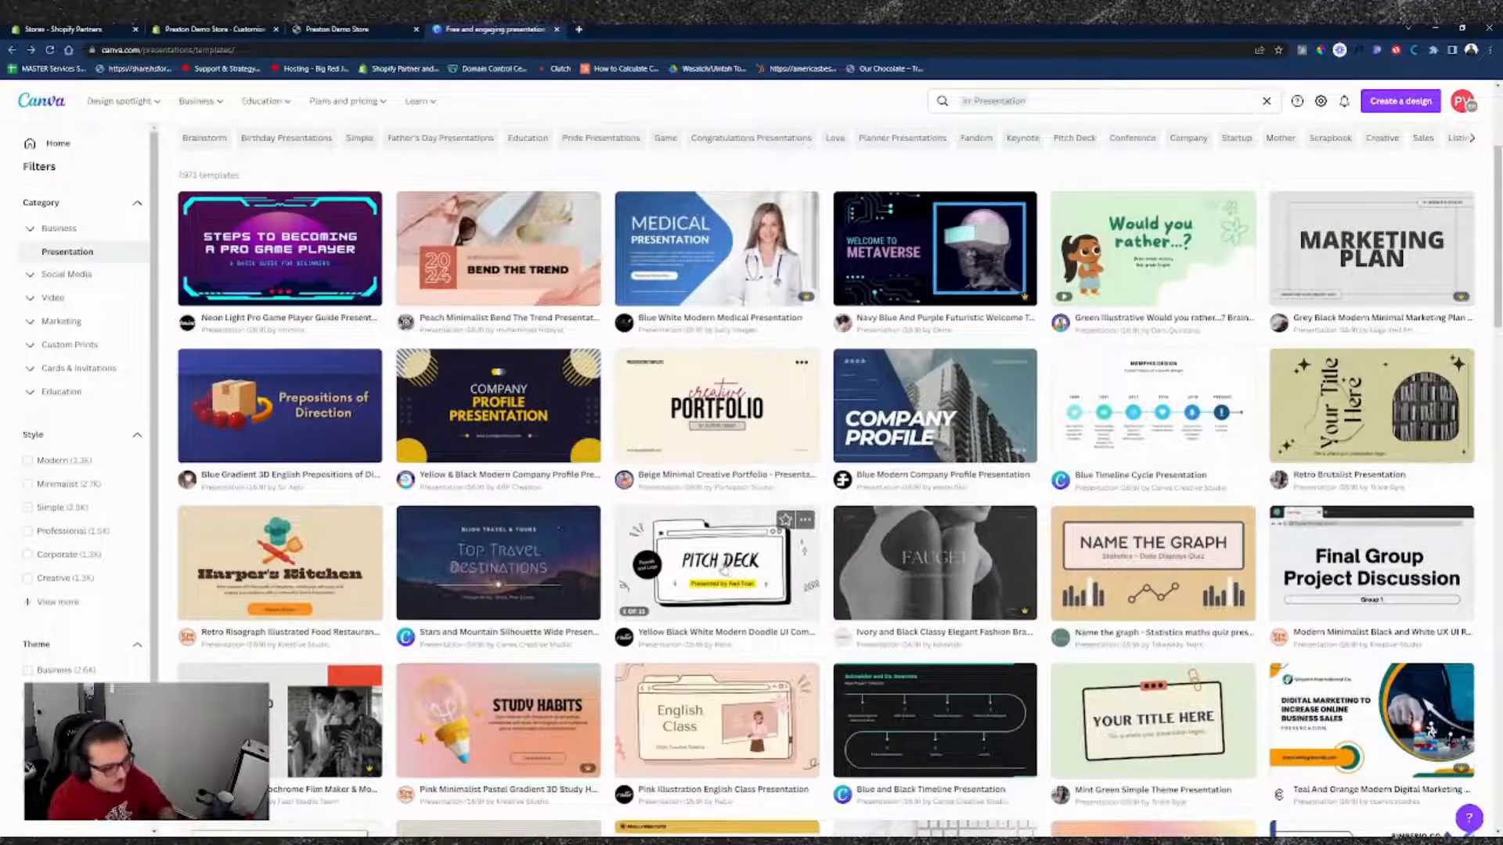
scroll(176, 233, "up", 3)
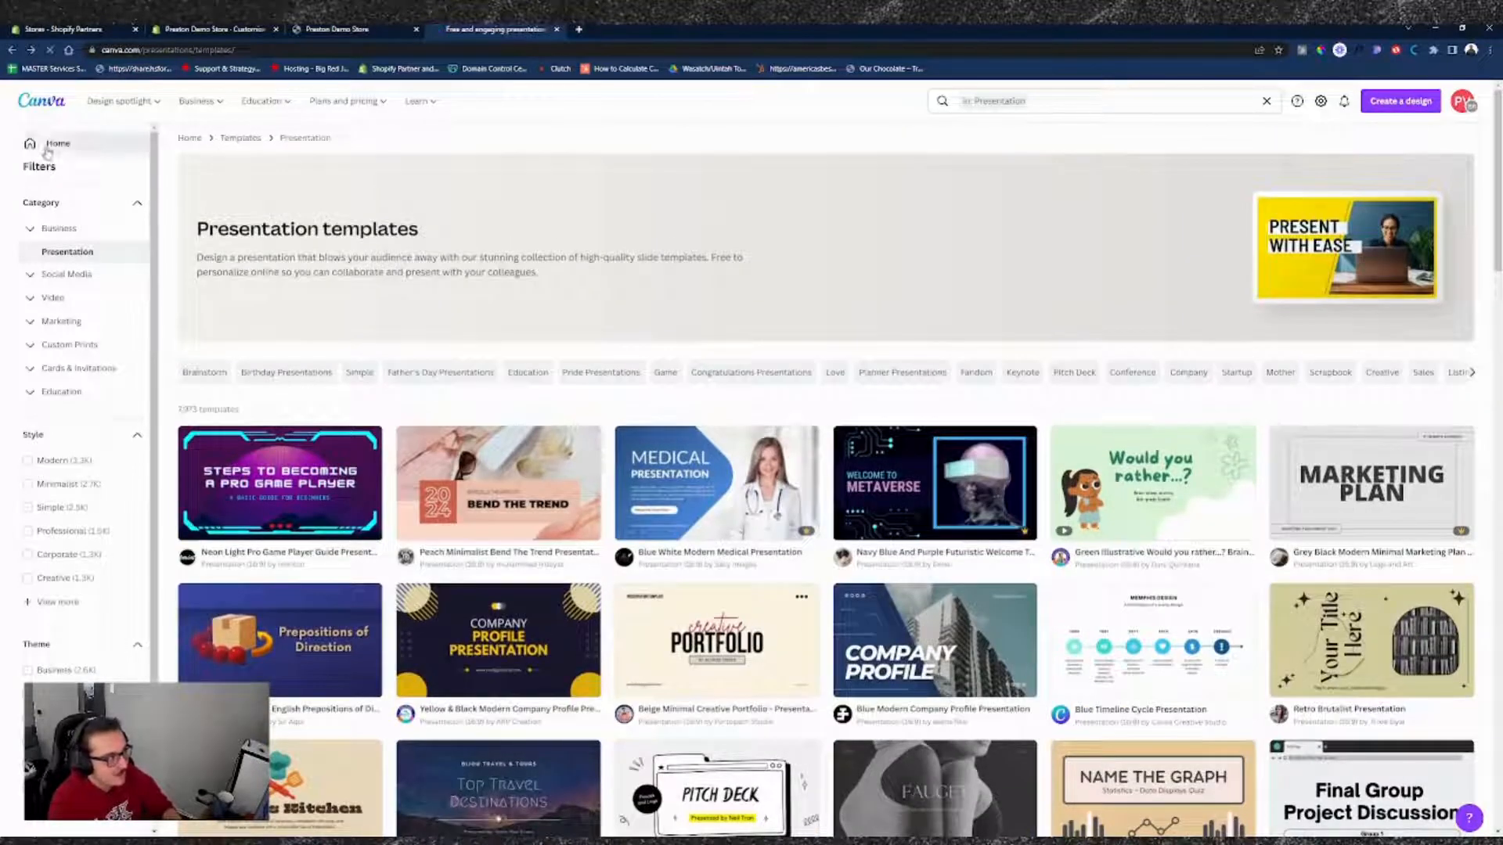
- Go to the Canva home page, open the general template gallery and skim its template categories
left_click(51, 143)
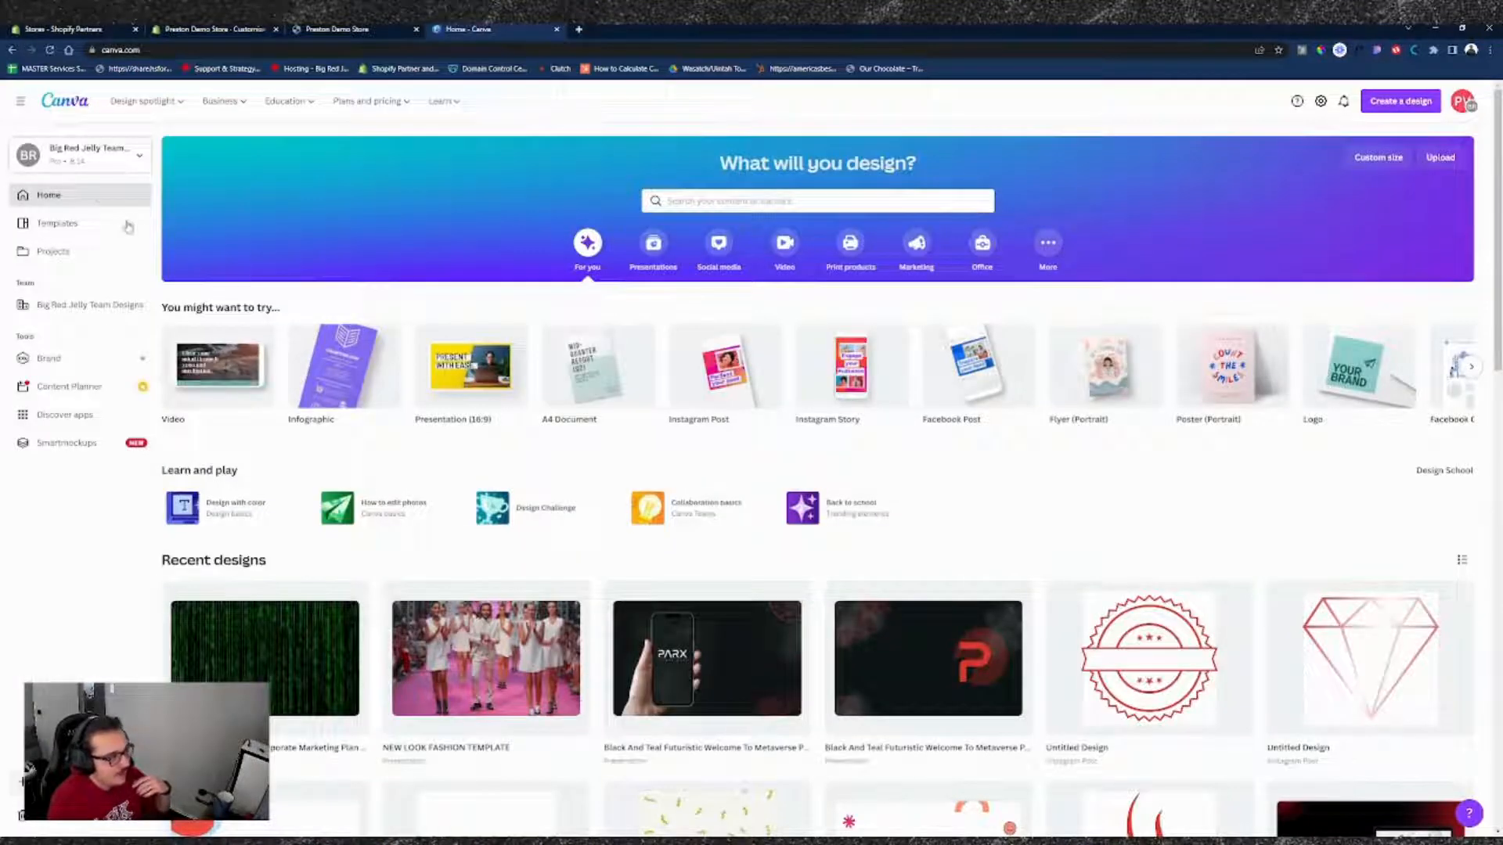
left_click(79, 225)
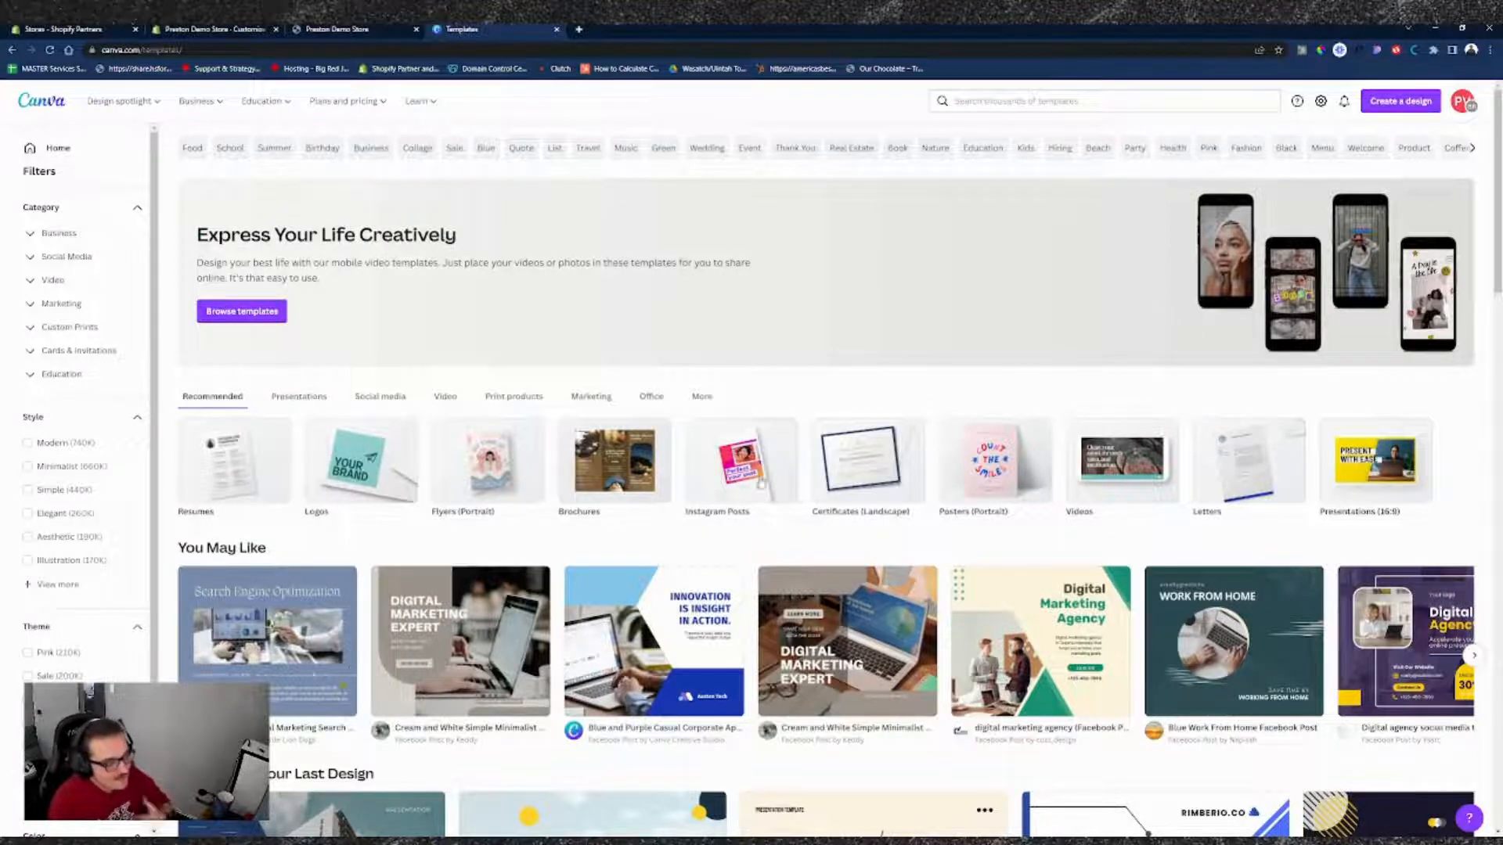
scroll(908, 487, "down", 5)
scroll(908, 487, "up", 5)
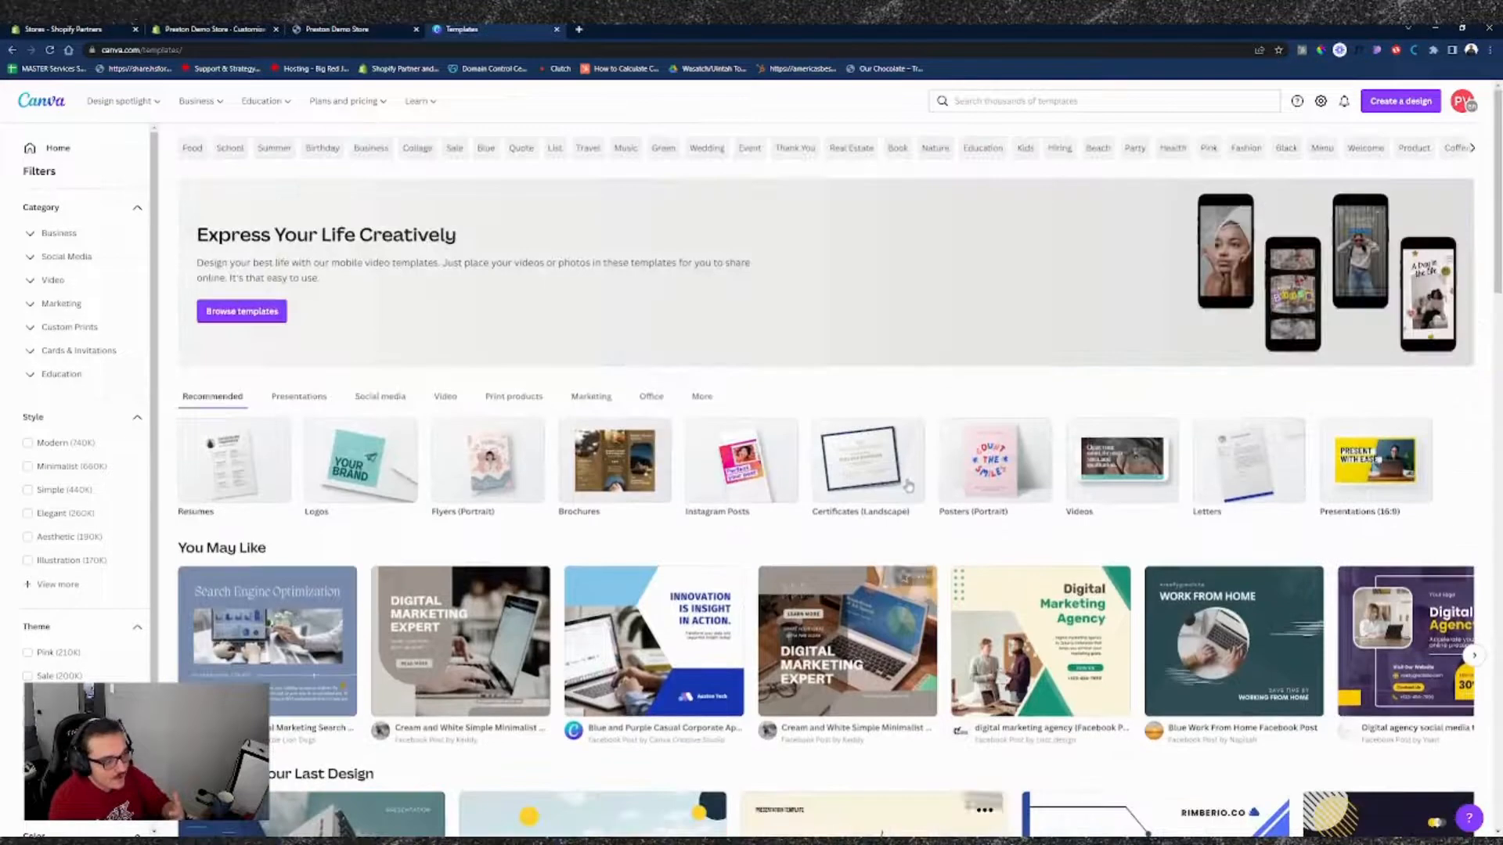
- Check the banner on the live storefront, then return to Canva and open the Presentations (16:9) templates
left_click(356, 35)
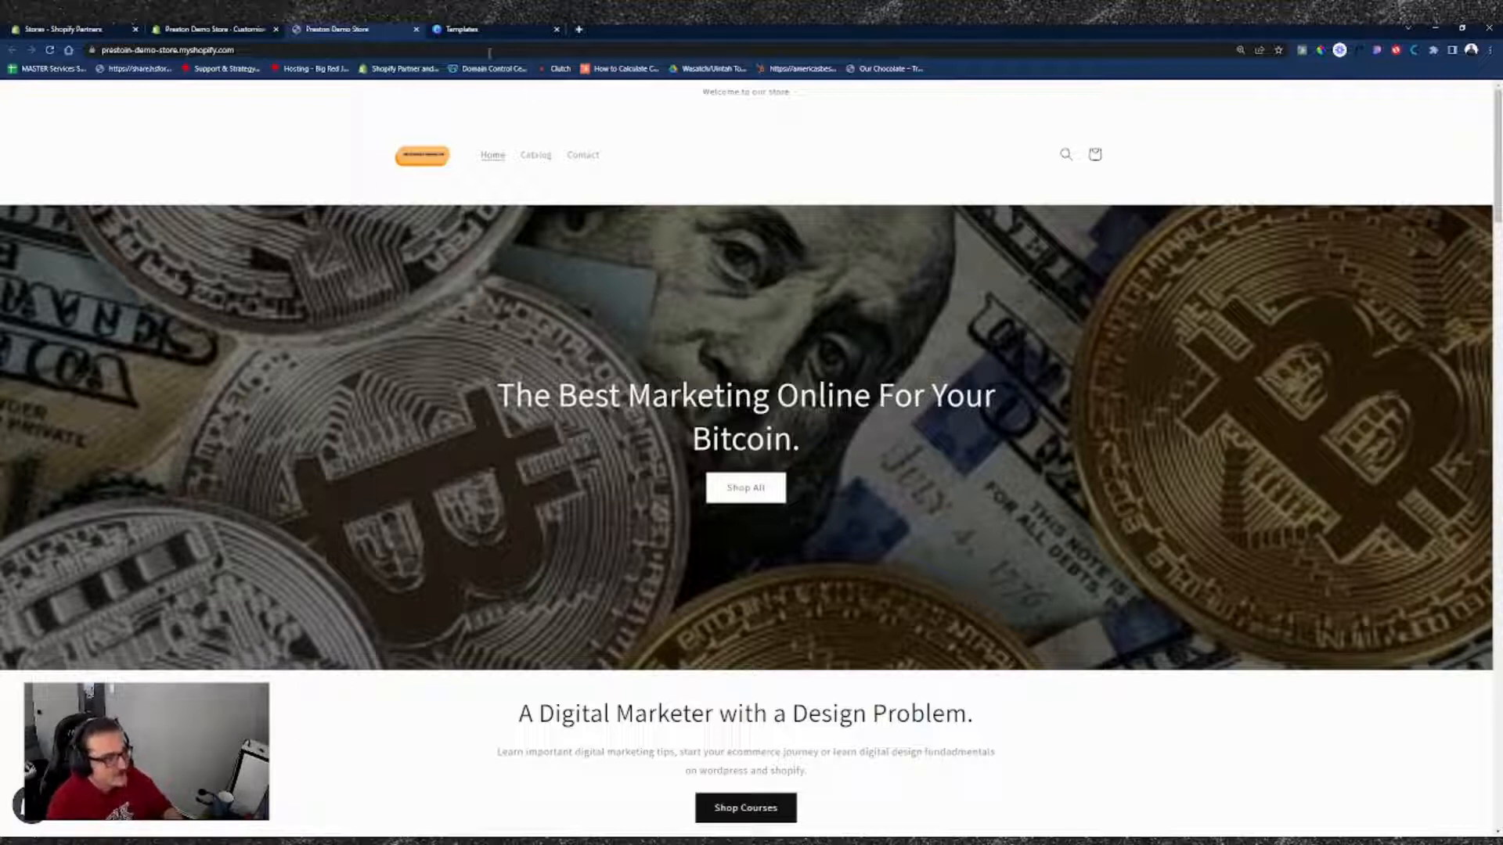
left_click(530, 29)
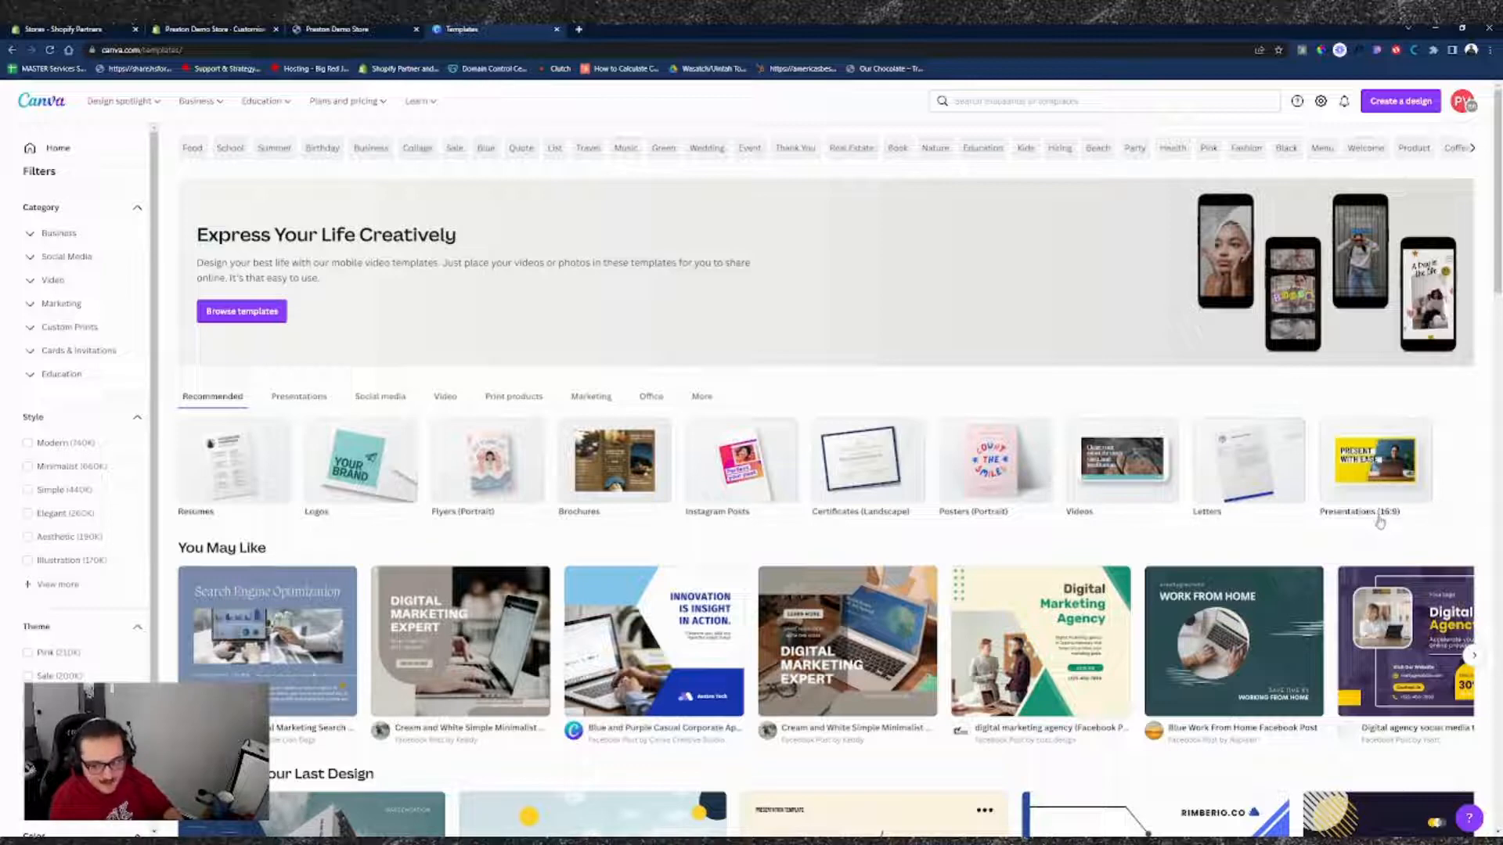
left_click(1381, 464)
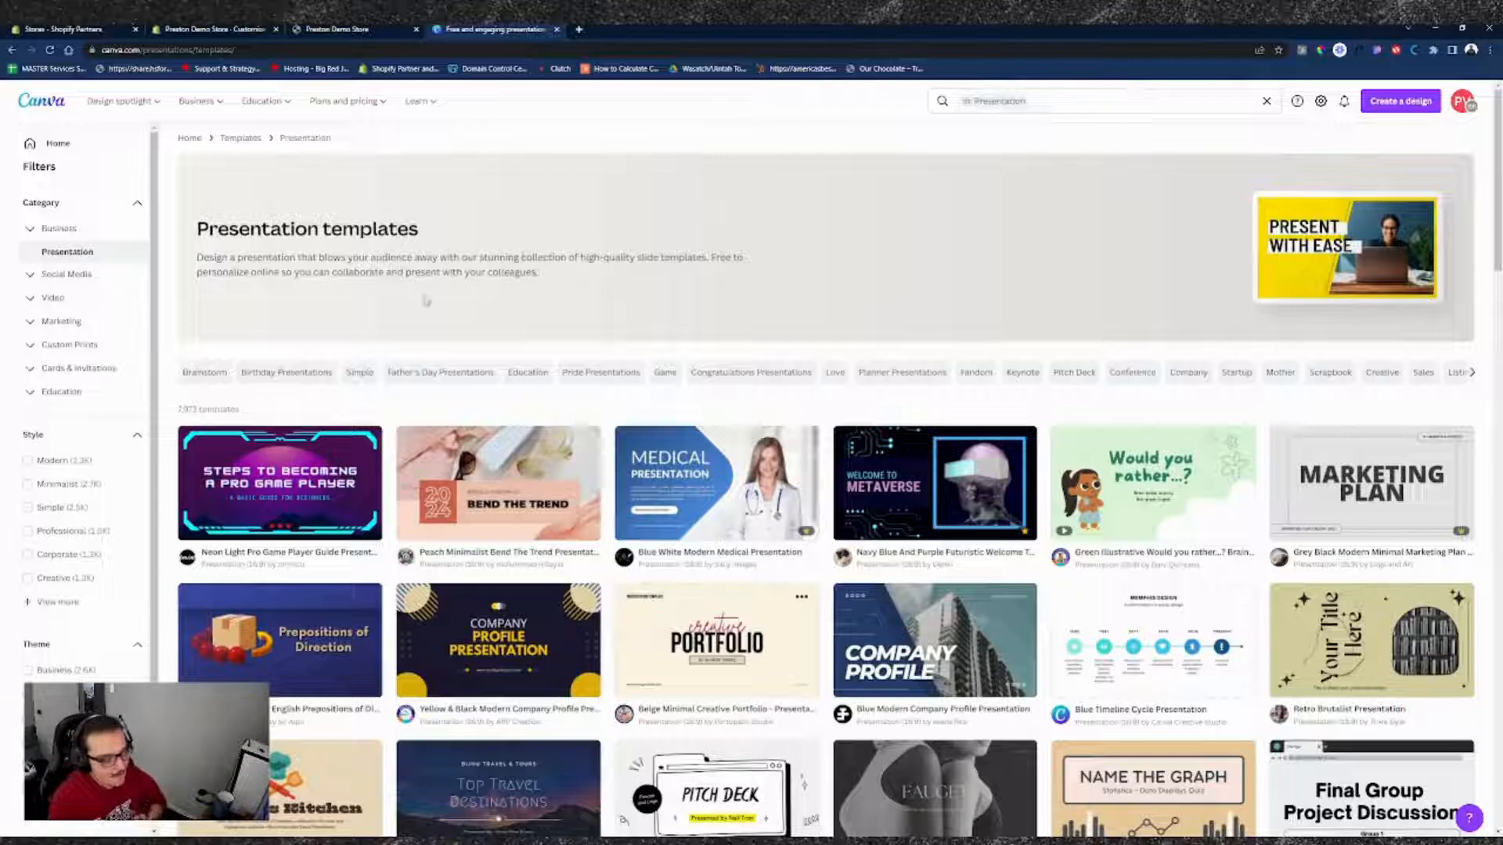
- Browse the 16:9 presentation templates and open the preview of the Retro Brutalist Presentation template
scroll(425, 301, "down", 3)
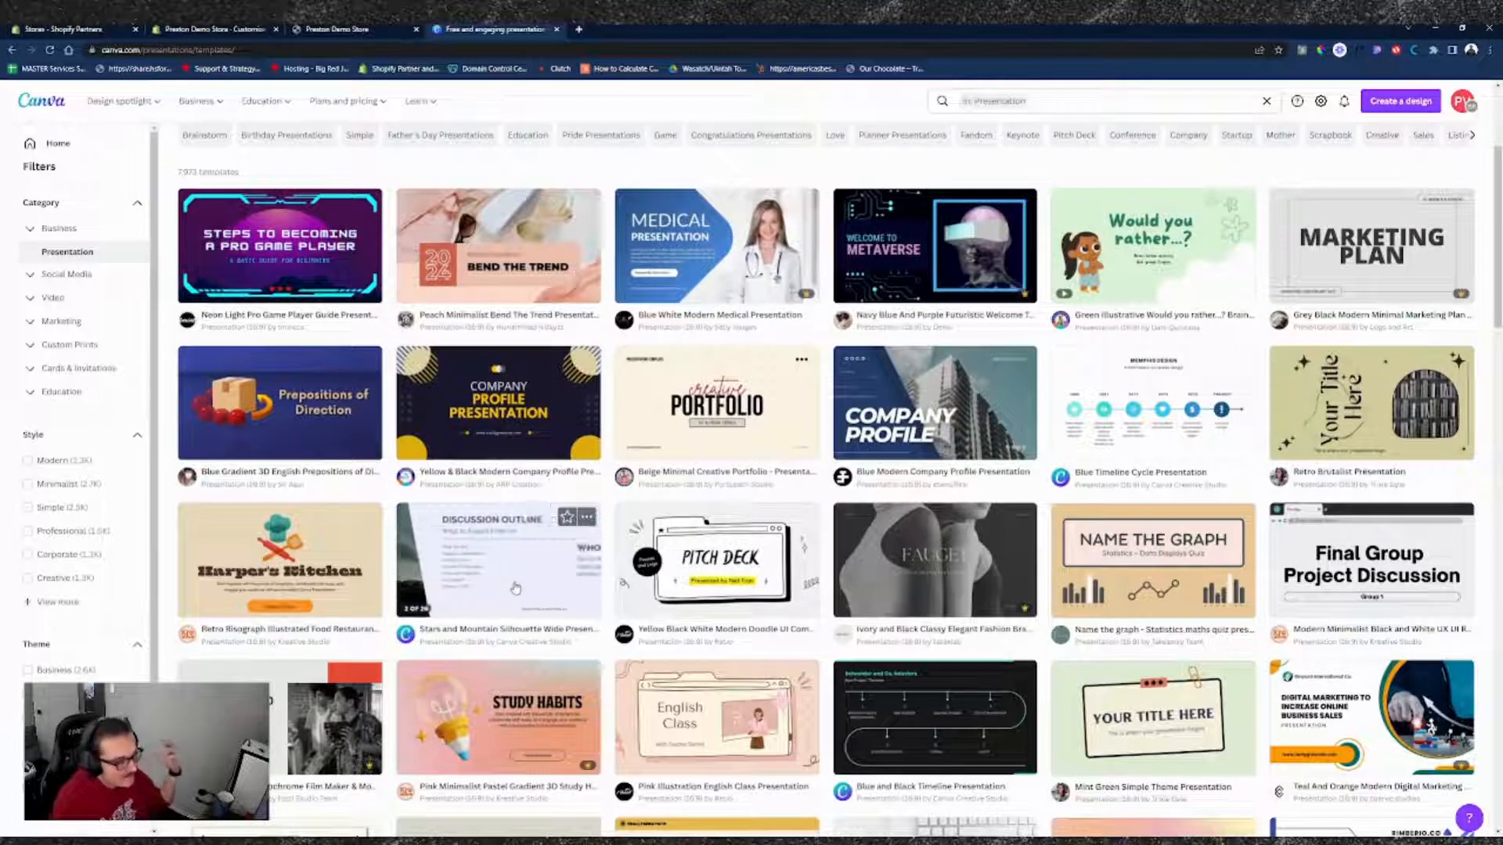
scroll(912, 583, "down", 5)
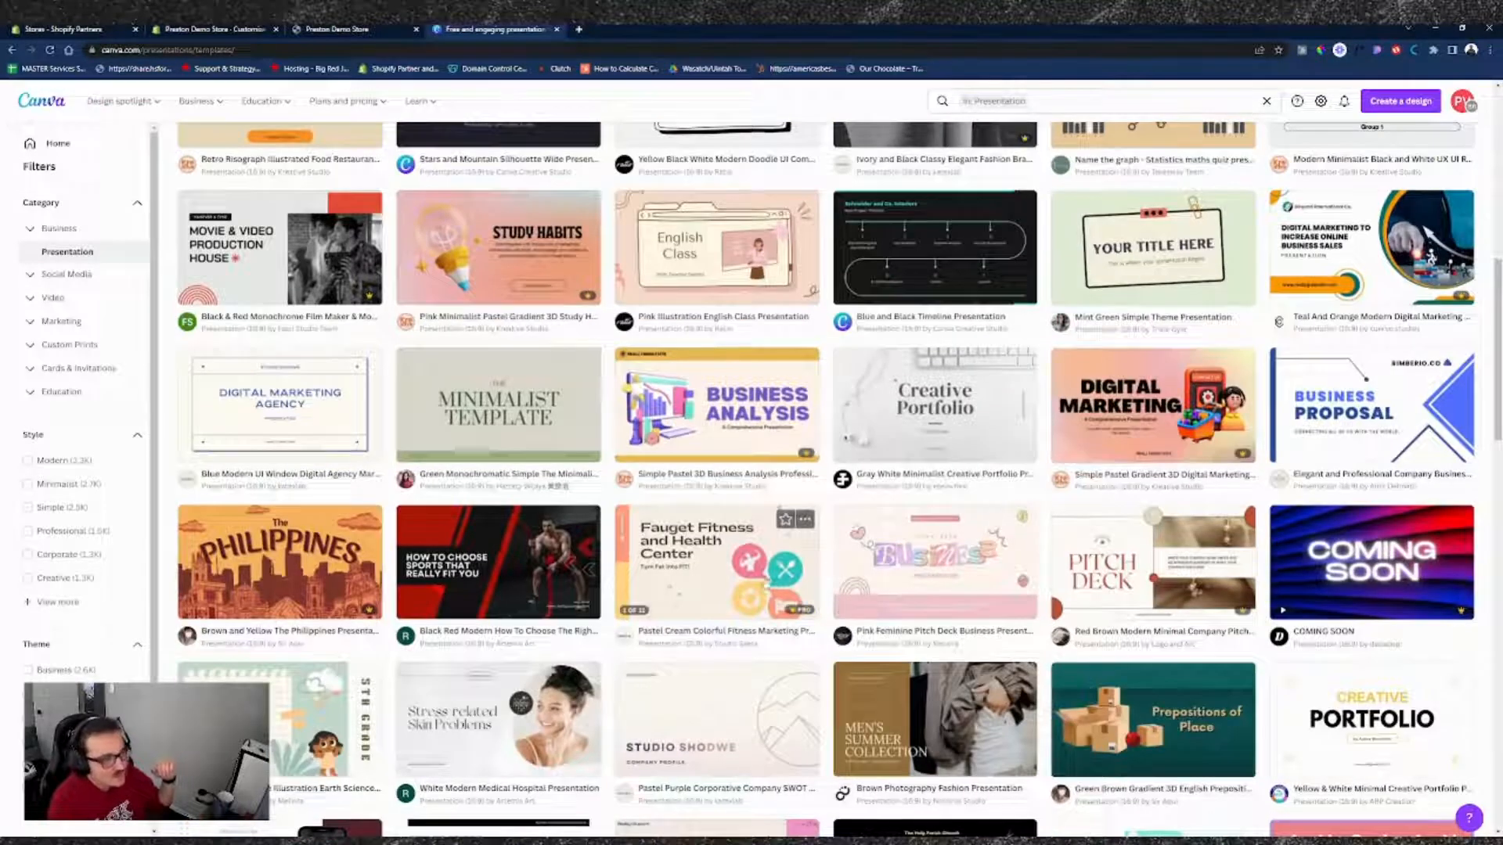
scroll(718, 564, "up", 6)
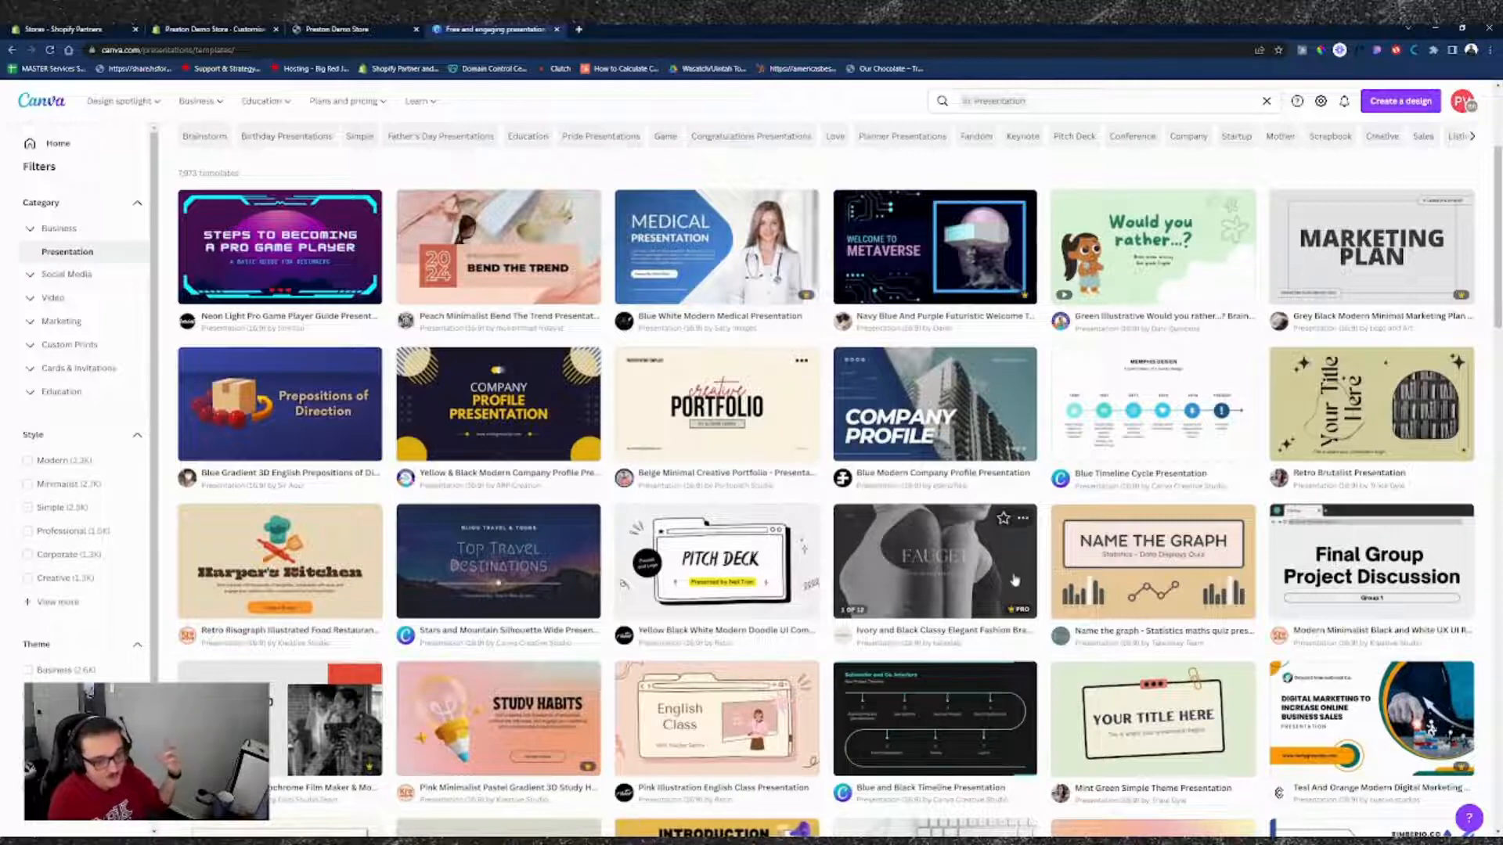
scroll(1015, 578, "up", 3)
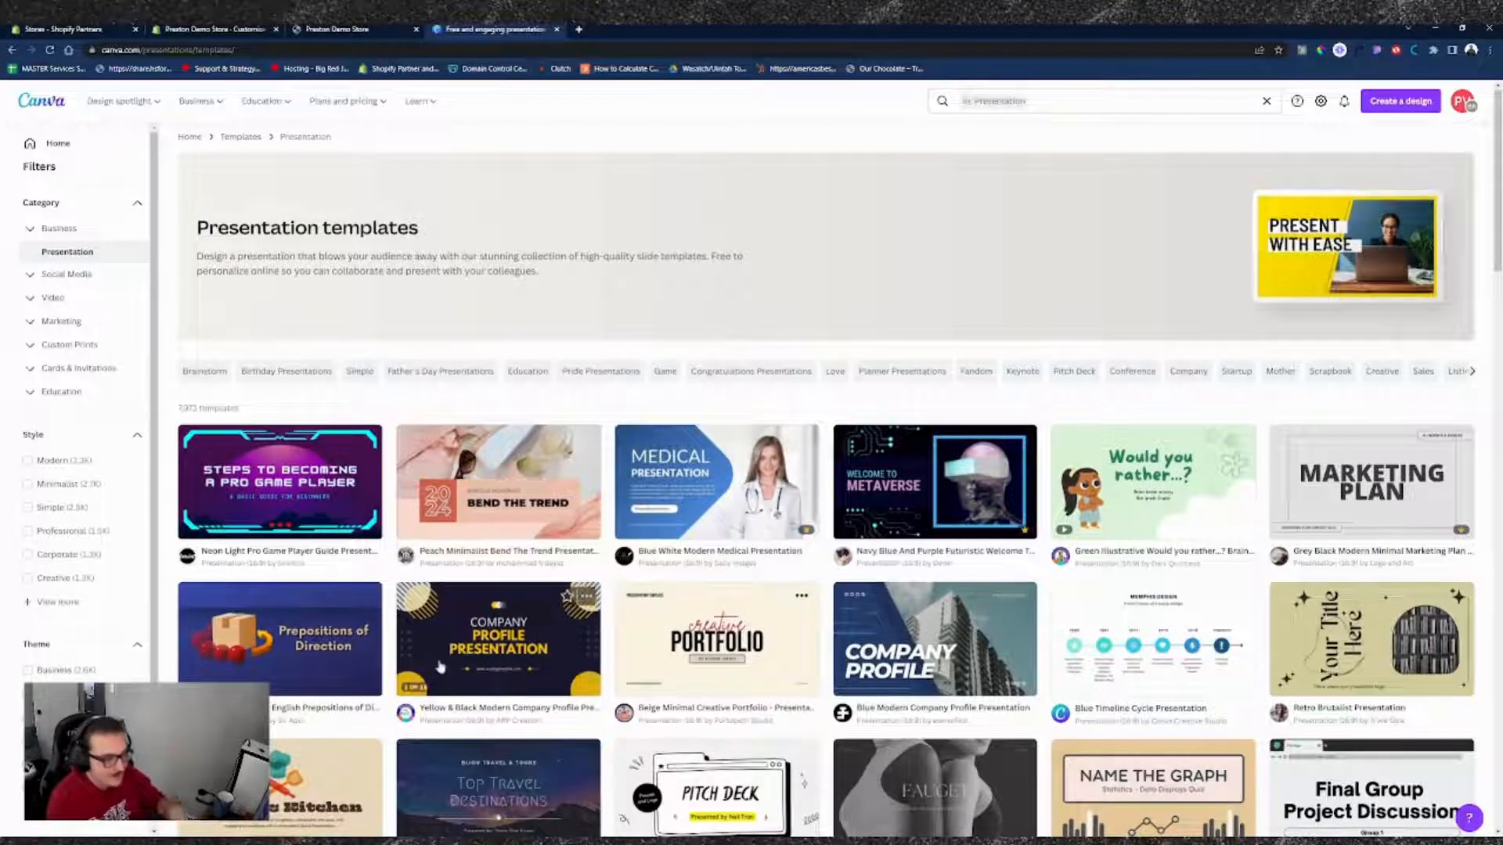
scroll(313, 615, "down", 2)
scroll(310, 619, "down", 2)
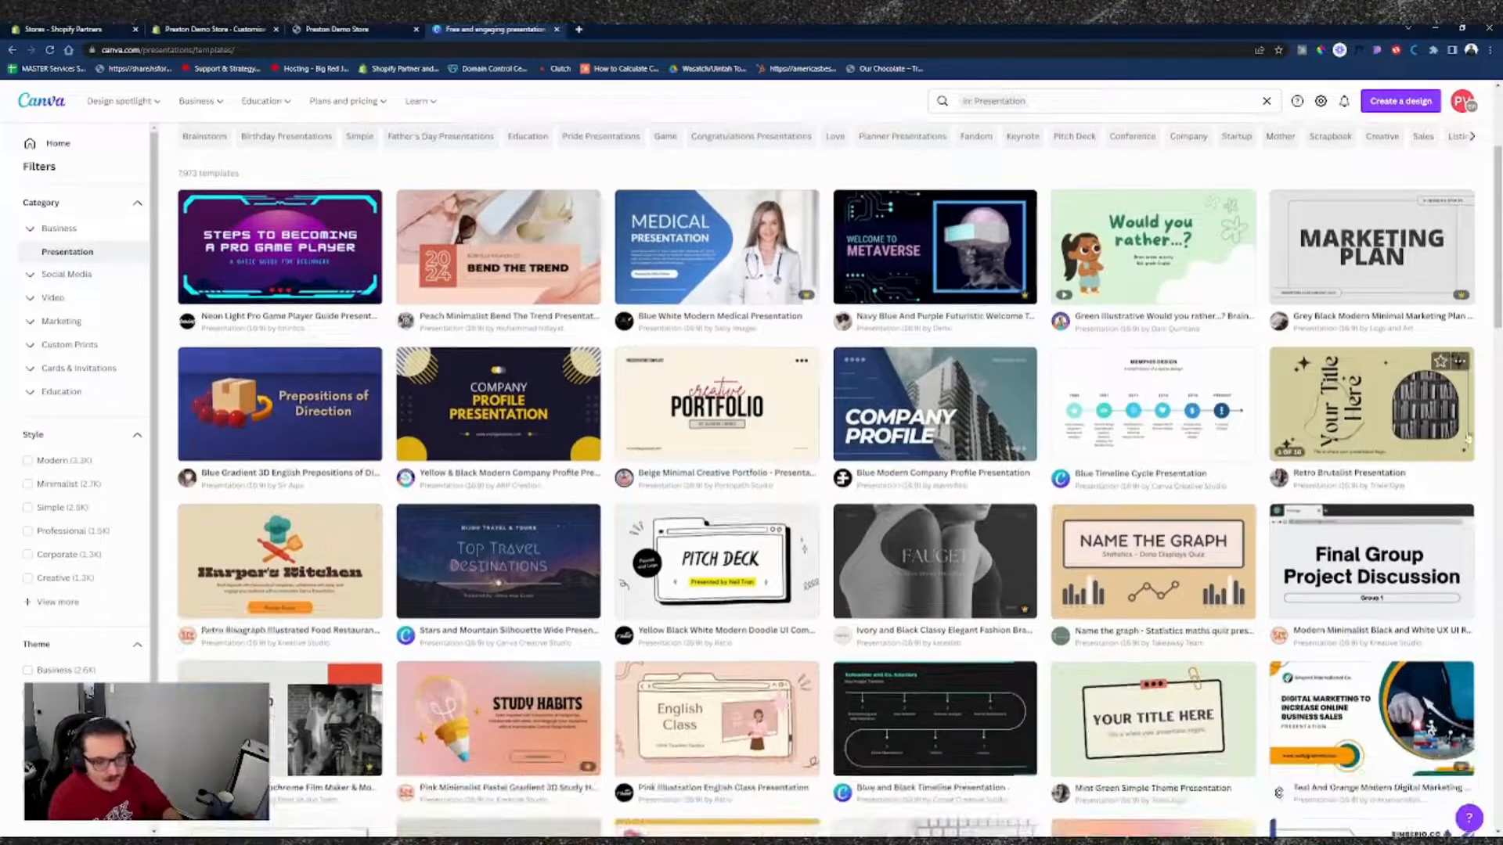
left_click(1386, 408)
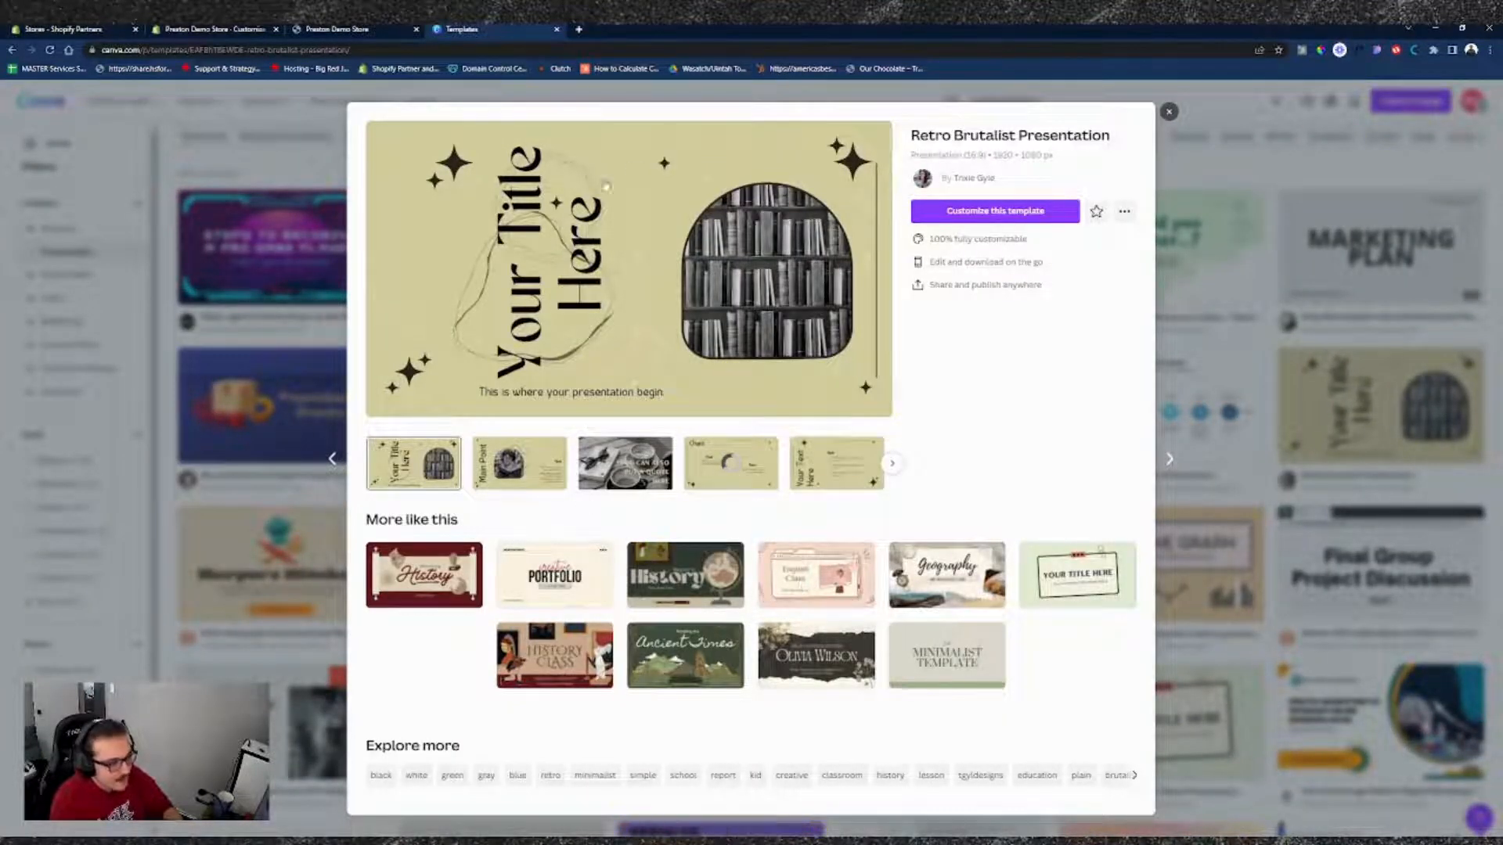
- Start customizing the Retro Brutalist Presentation template and select the bookshelf picture in the arched frame
left_click(1033, 216)
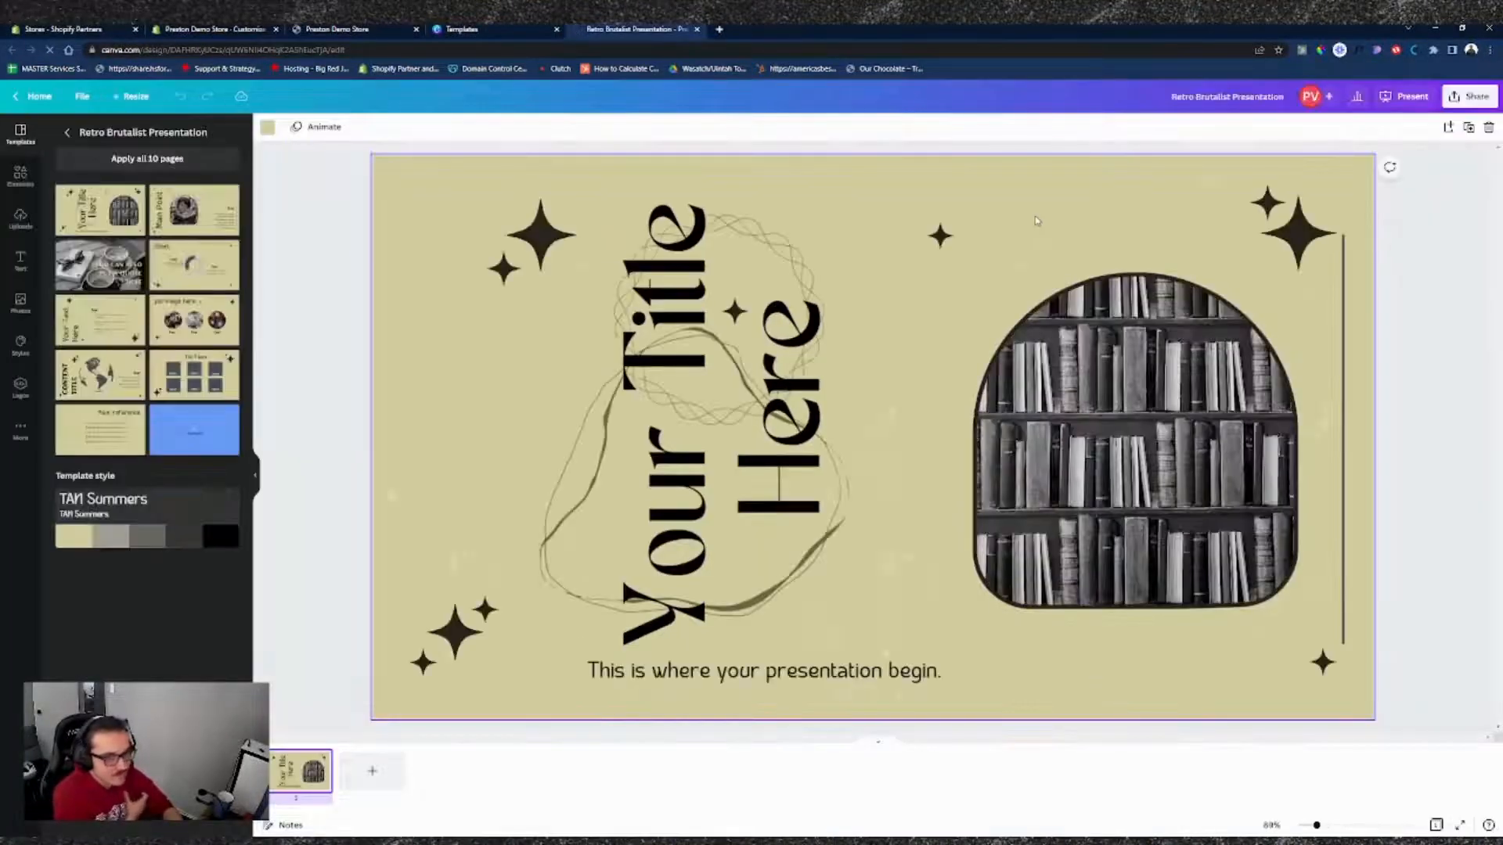
left_click(1164, 441)
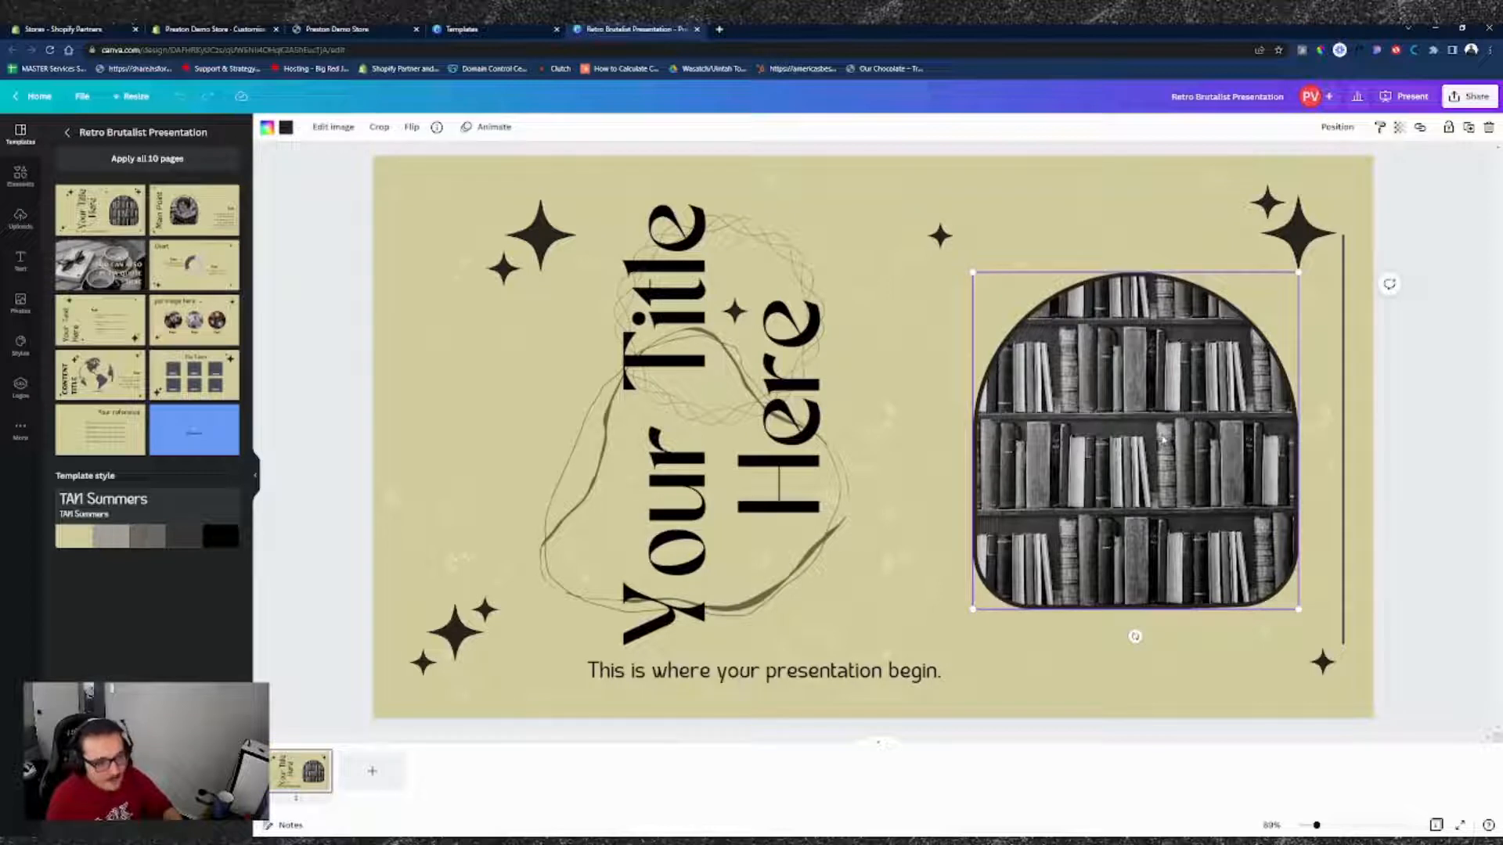
right_click(1128, 432)
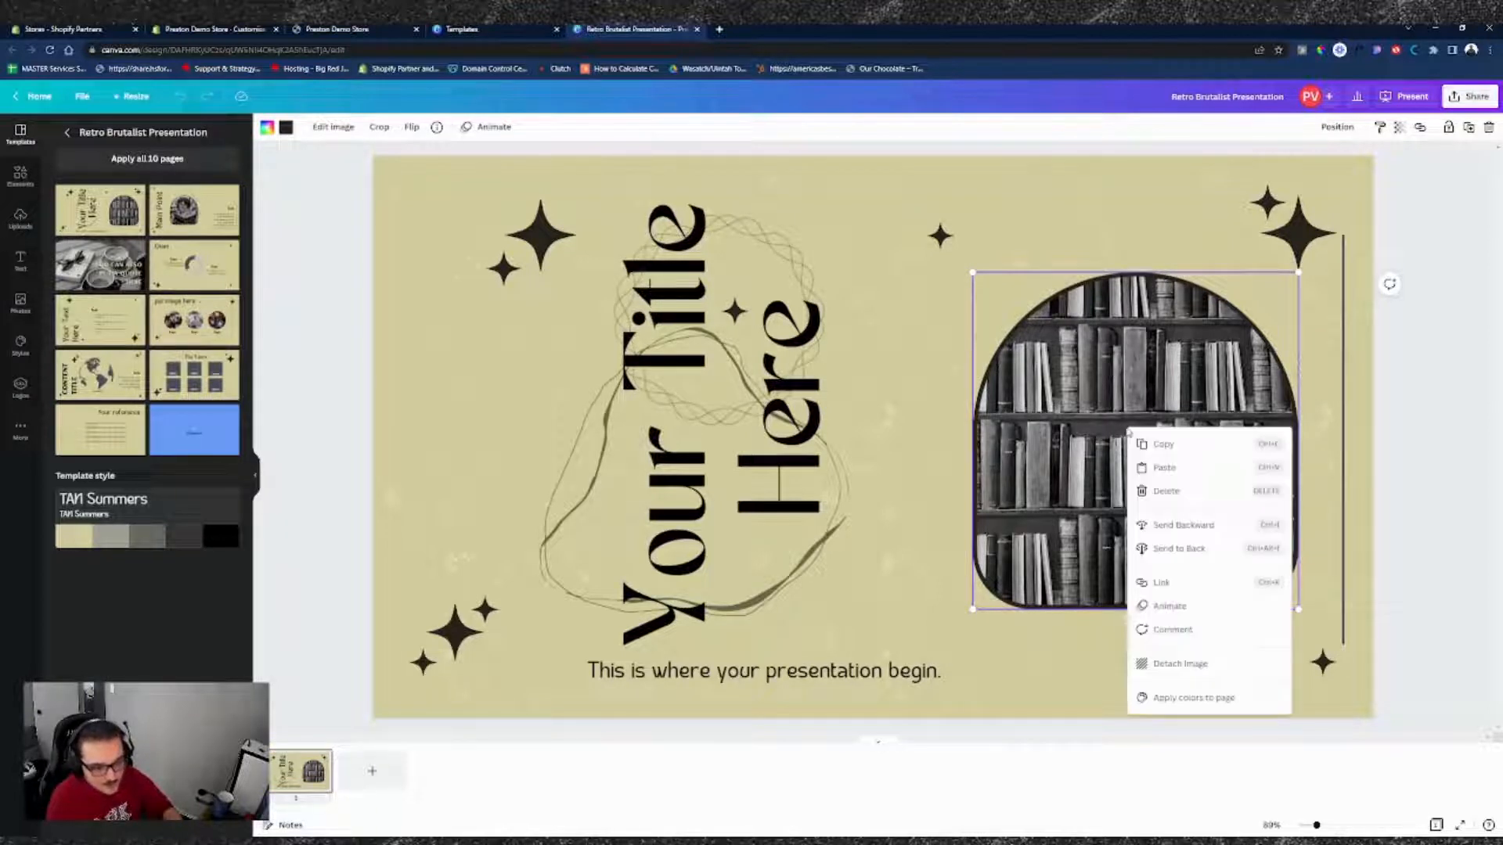
left_click(1109, 432)
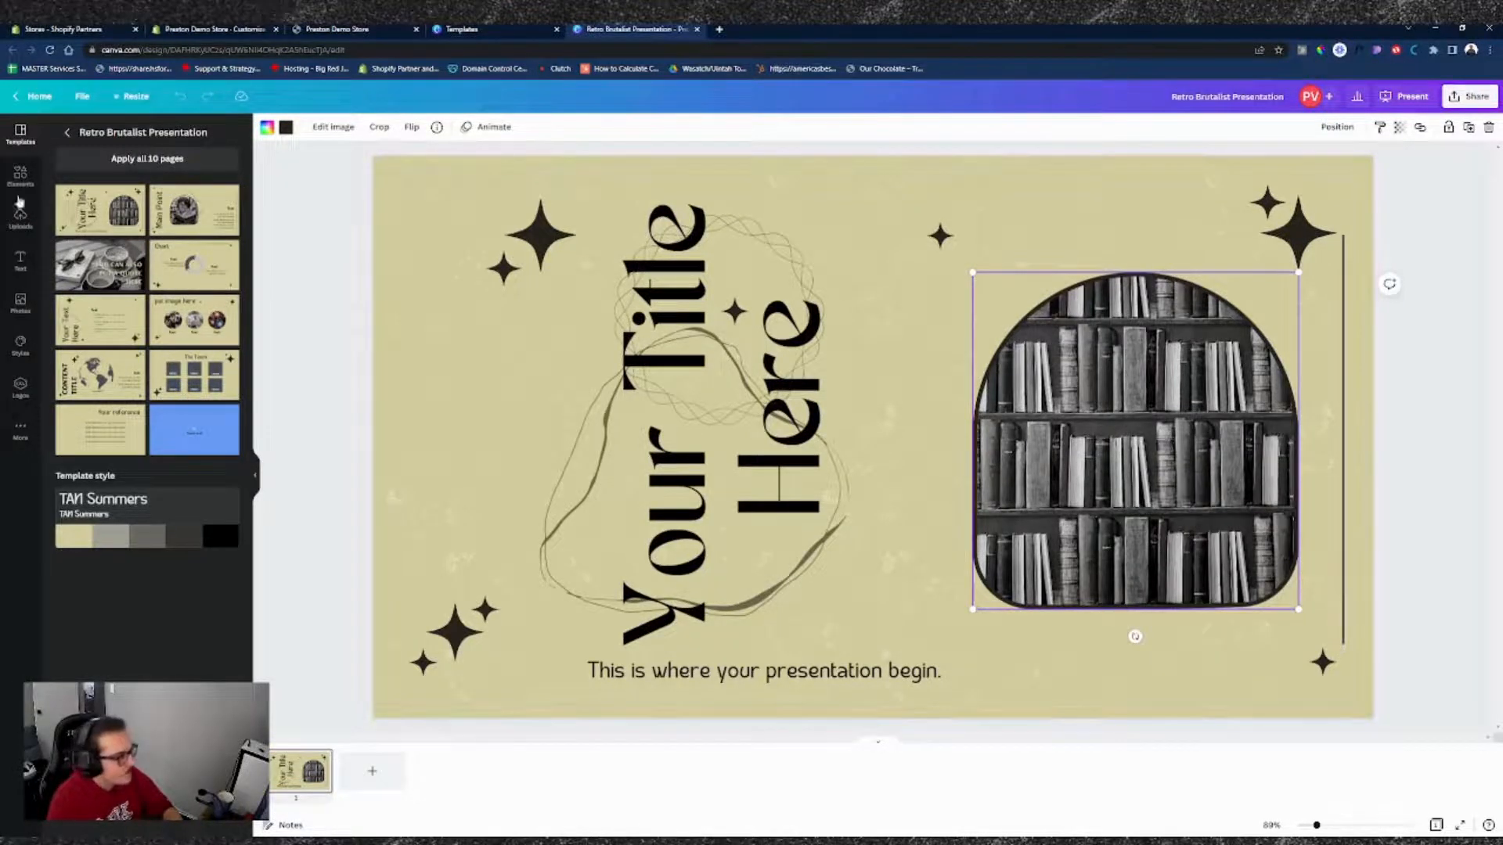
- Search the photos for bitcoin and fill the arched frame with the gold coin on the blue-green code background
left_click(21, 303)
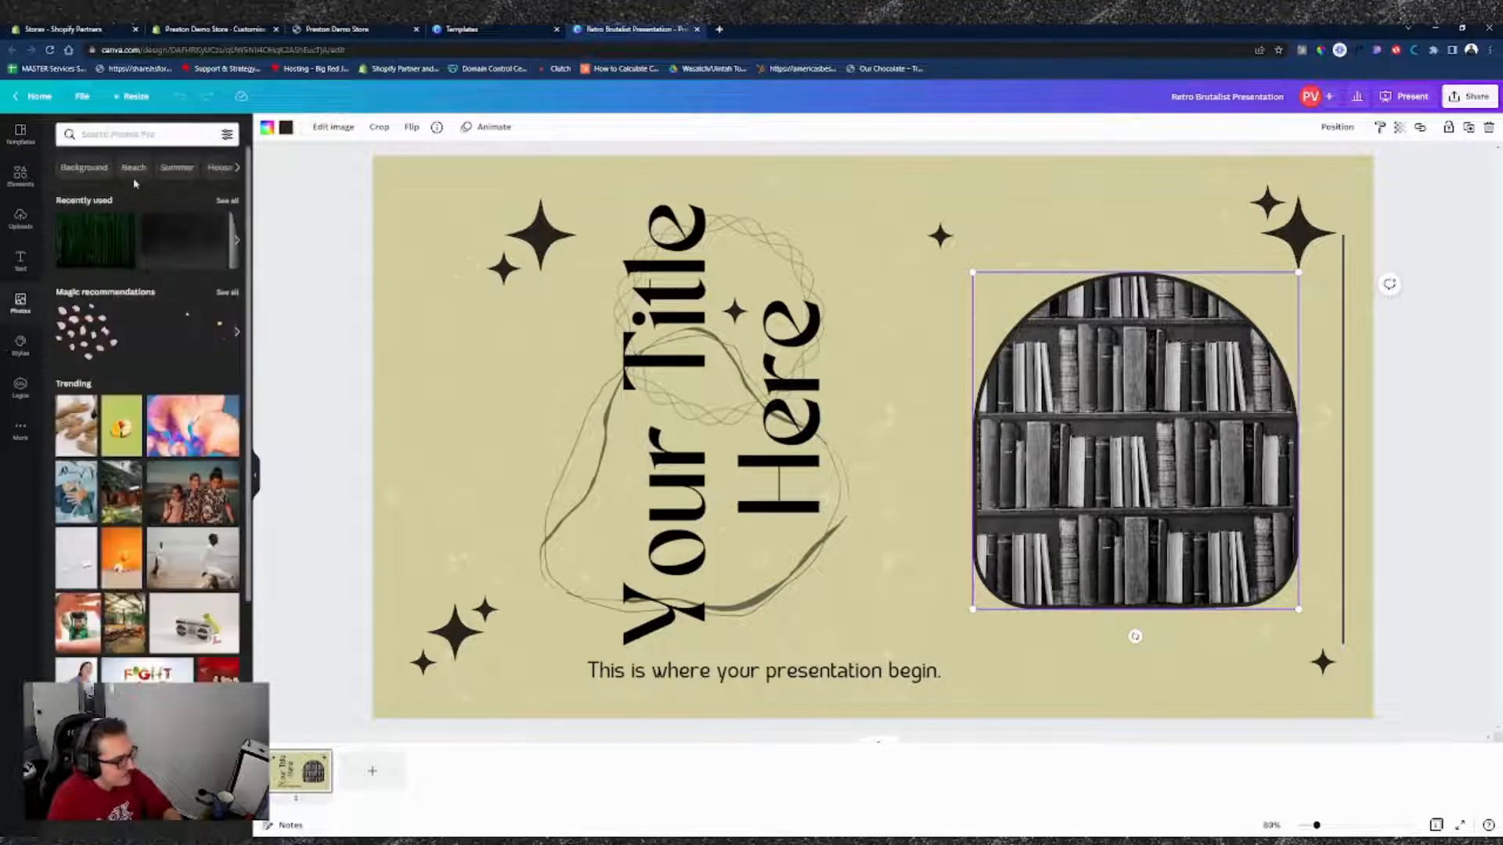
left_click(168, 133)
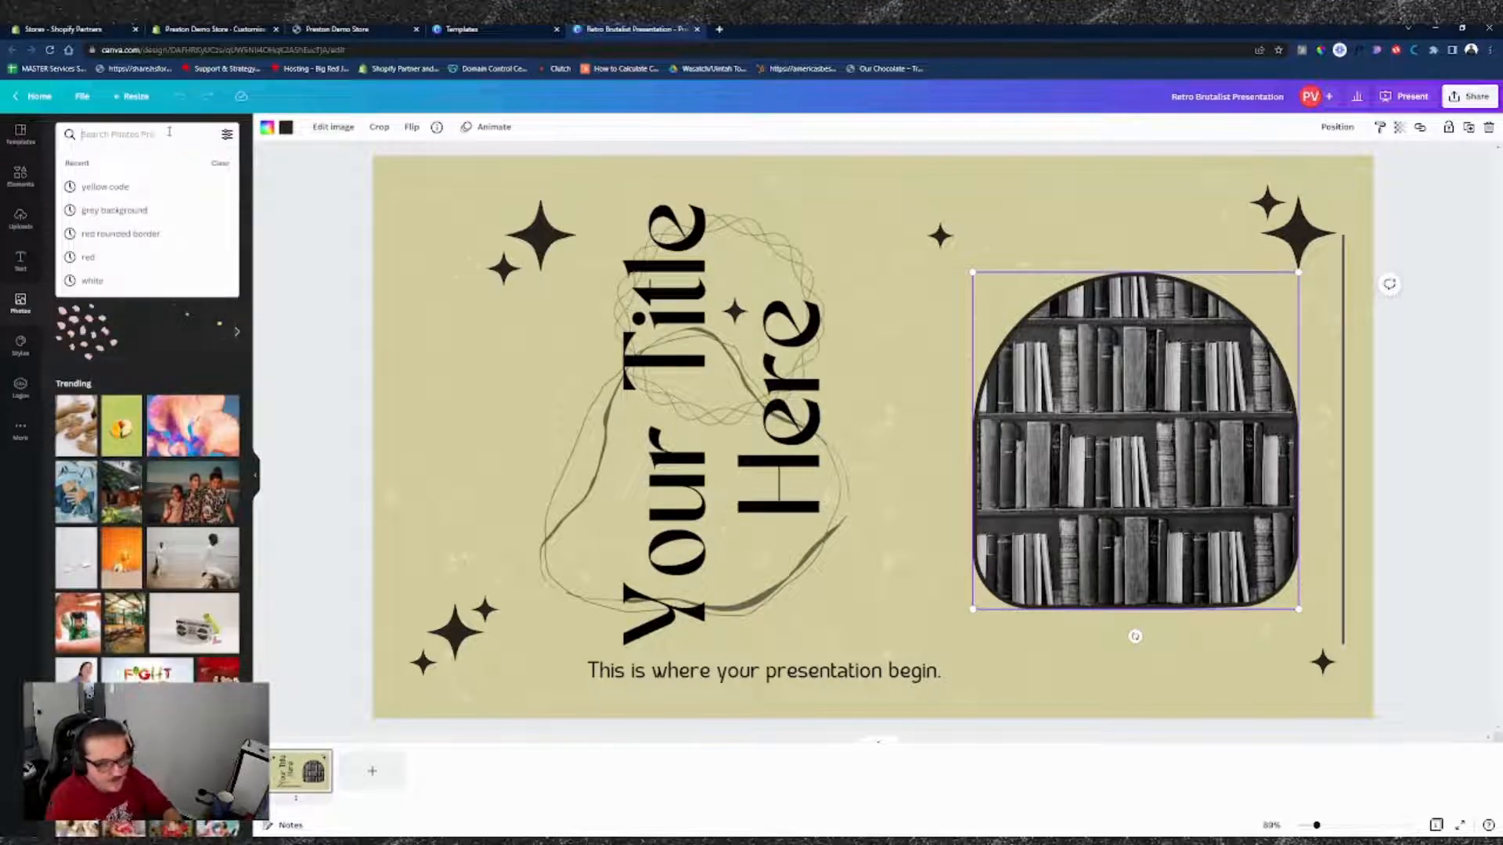
type("bitcoi")
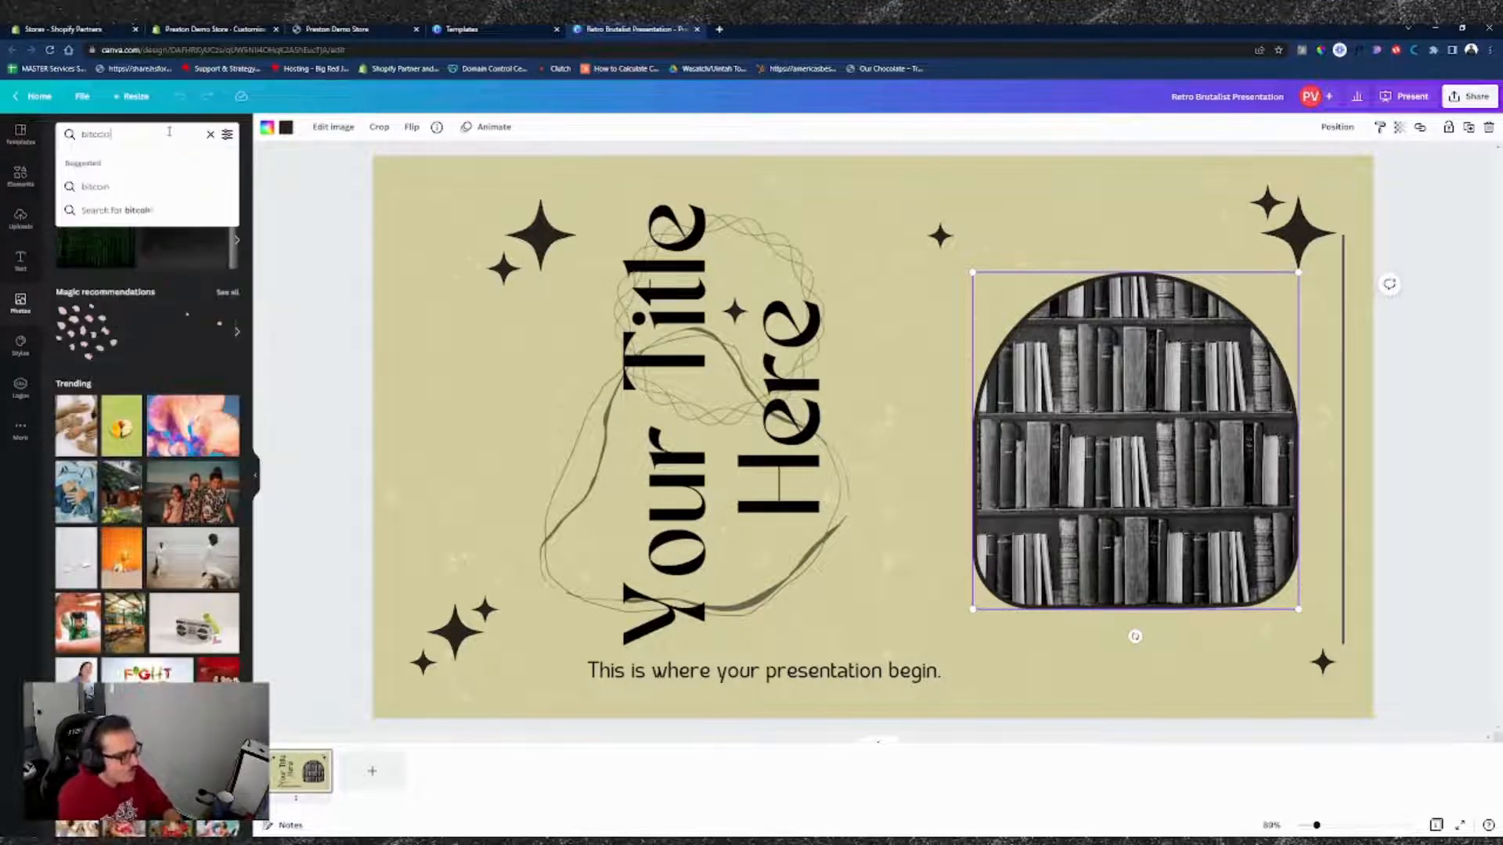
type("n")
key("Return")
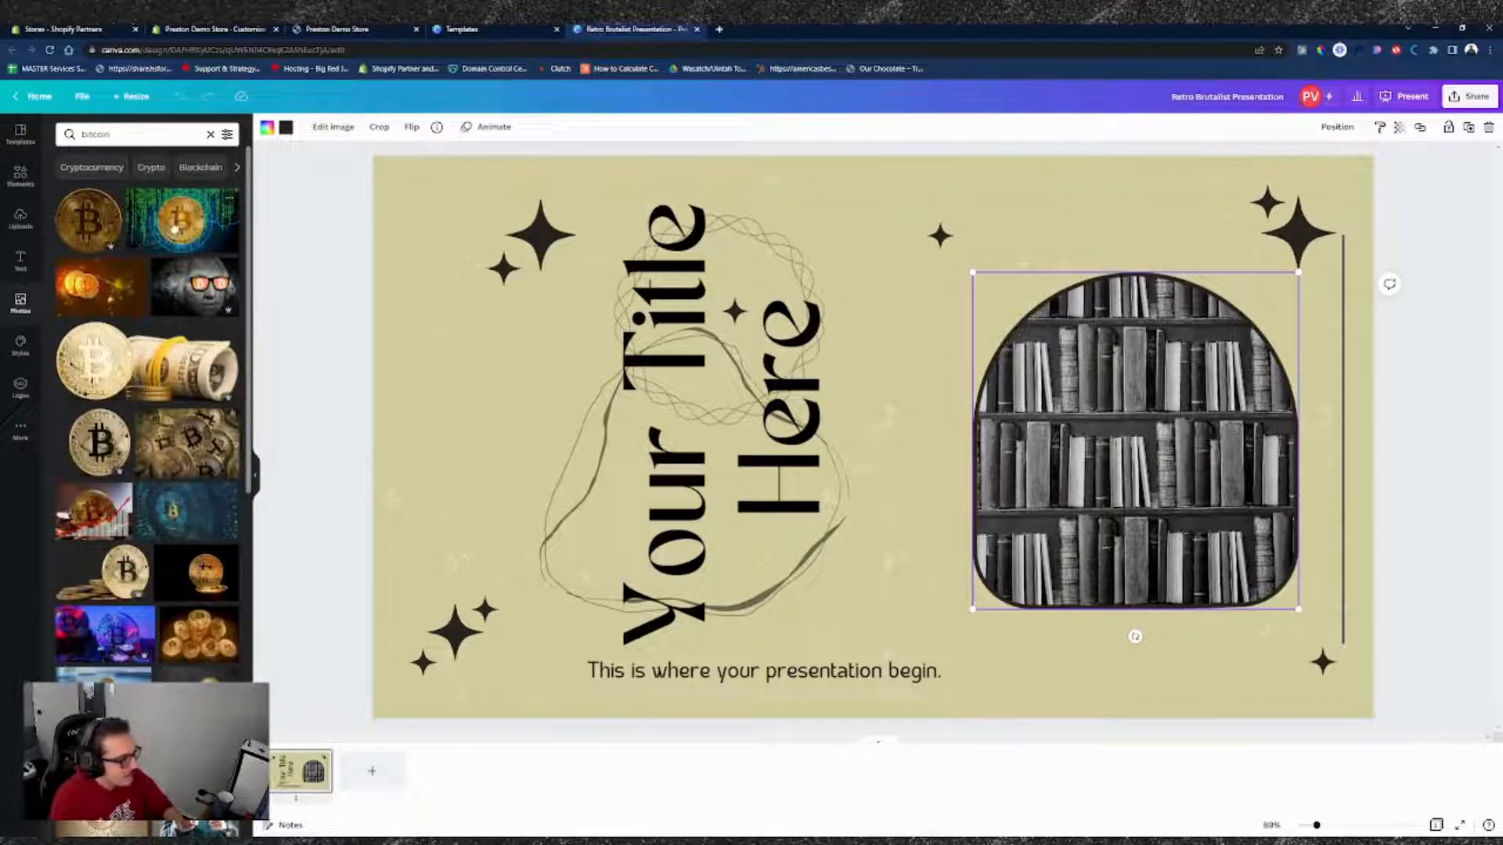
left_click(174, 227)
left_click_drag(873, 435, 1025, 560)
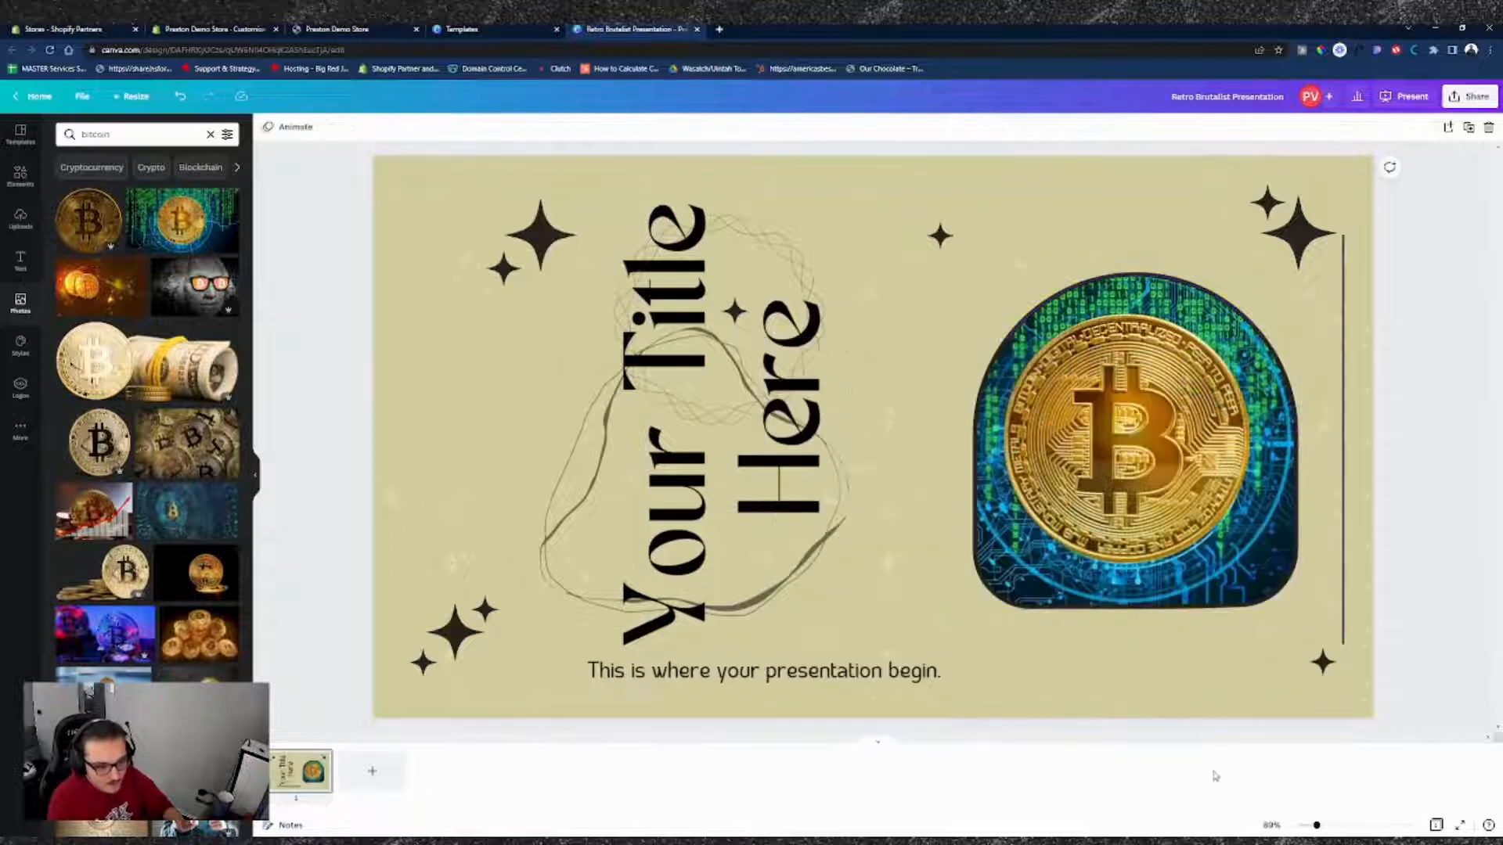
- Delete the subtitle line, the two line-art shapes and the "Your Title Here" text
left_click(891, 671)
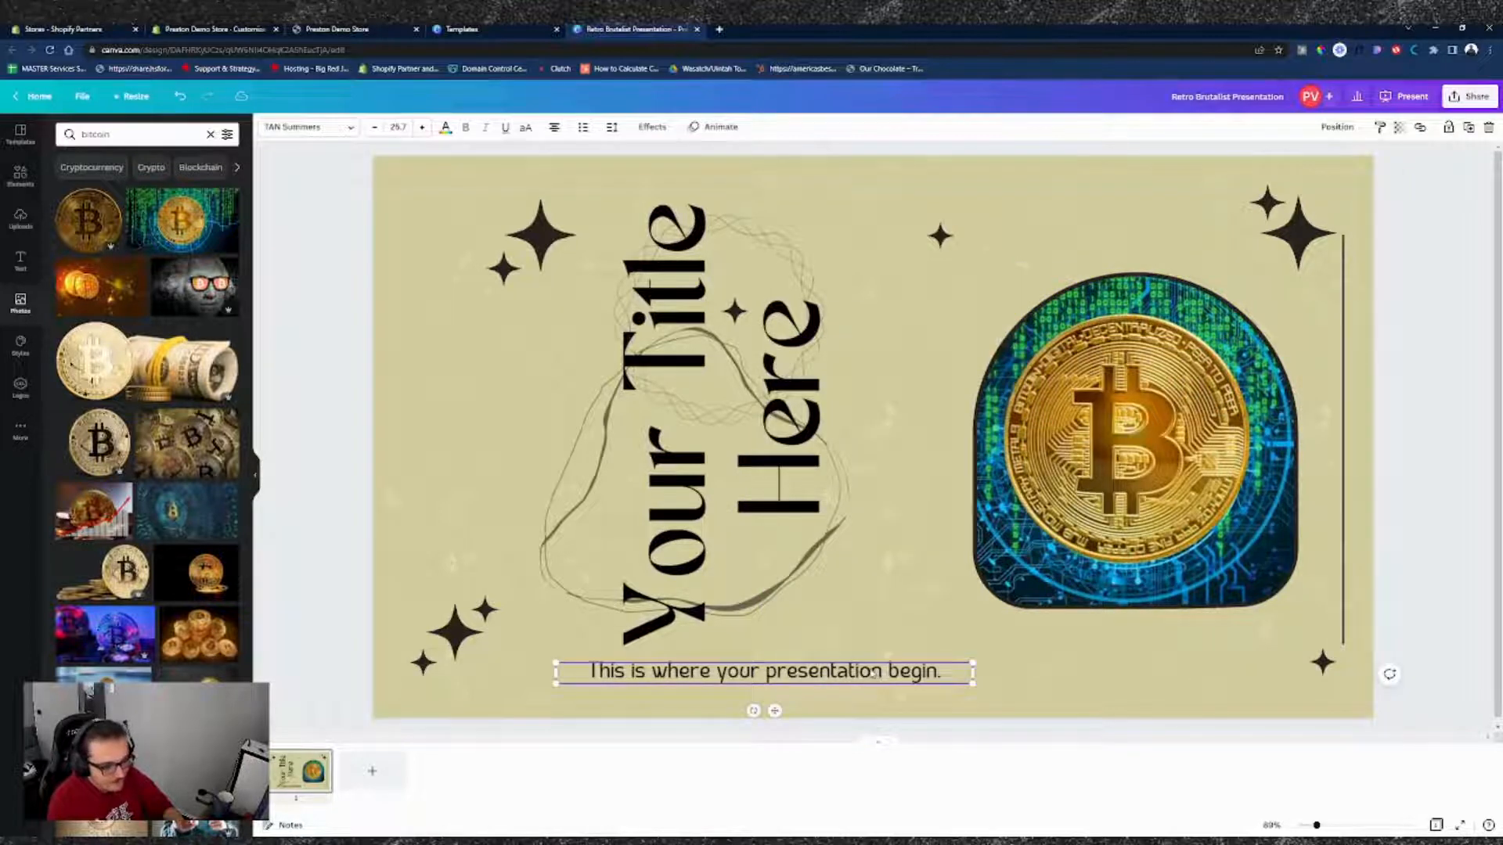
left_click(848, 674)
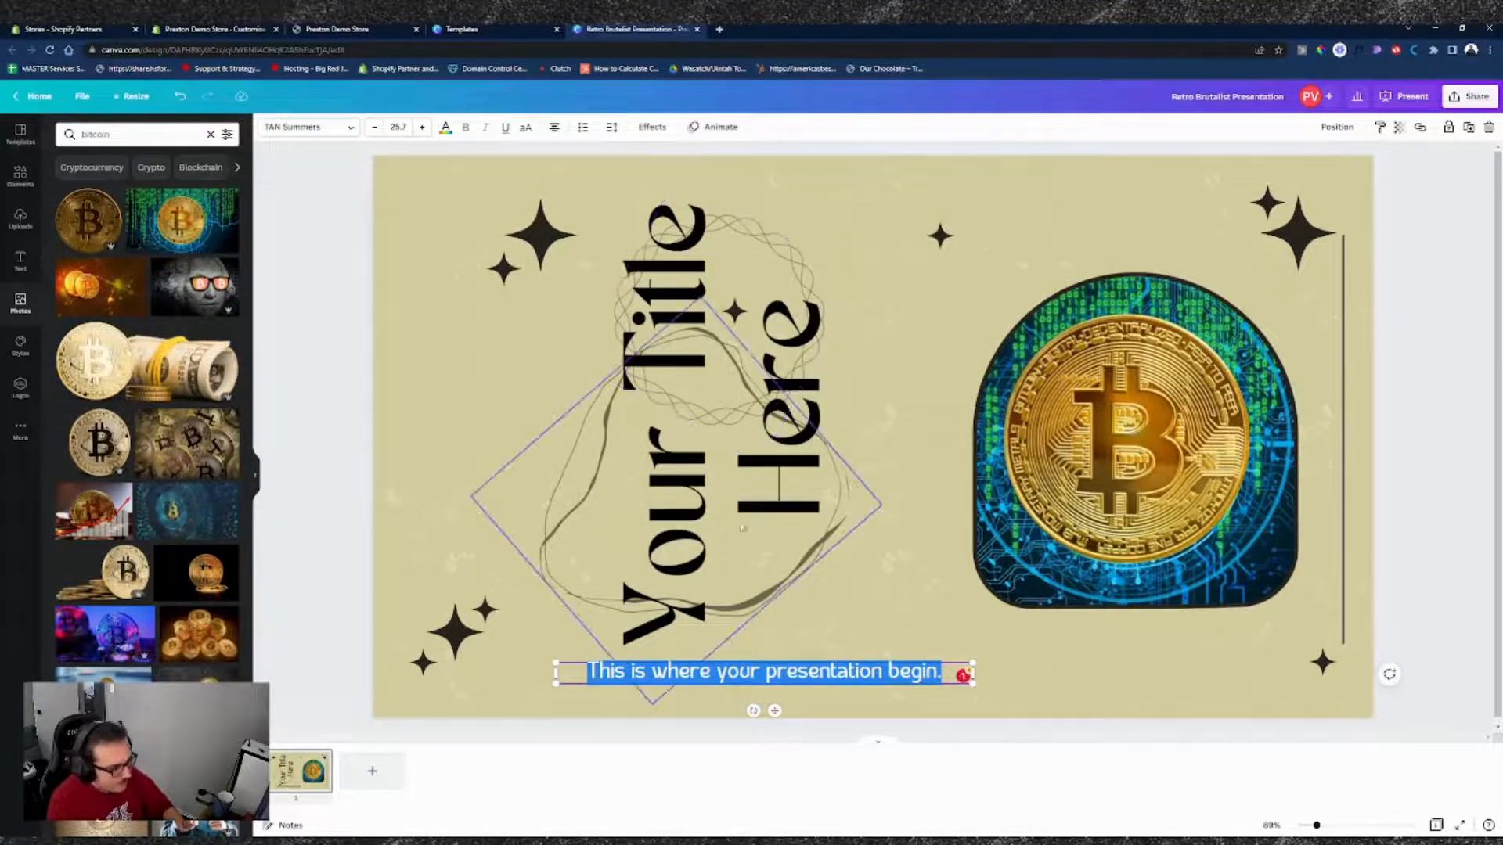
key("BackSpace")
left_click(833, 532)
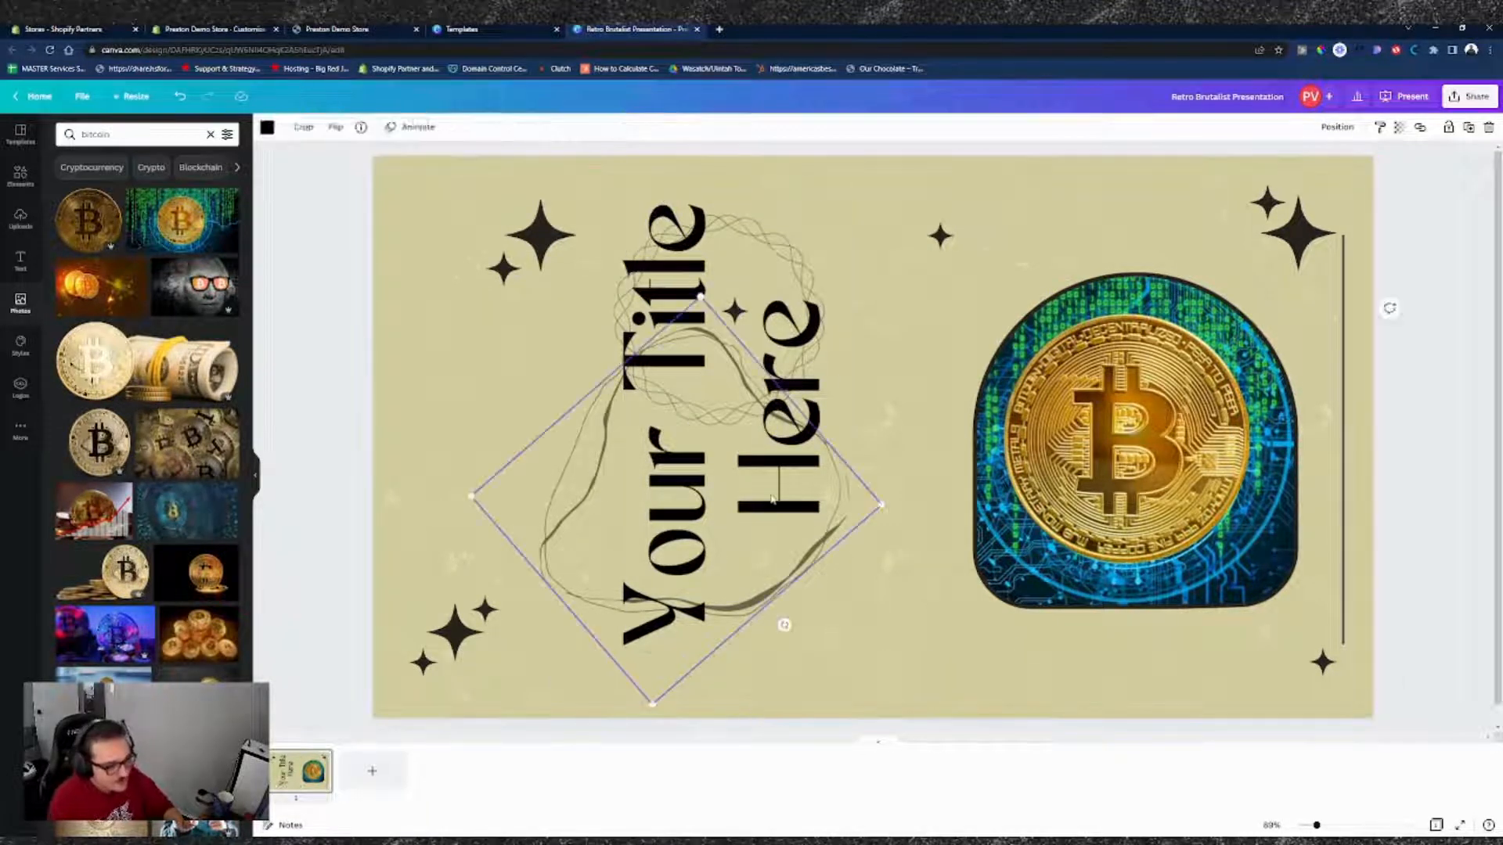
key("Delete")
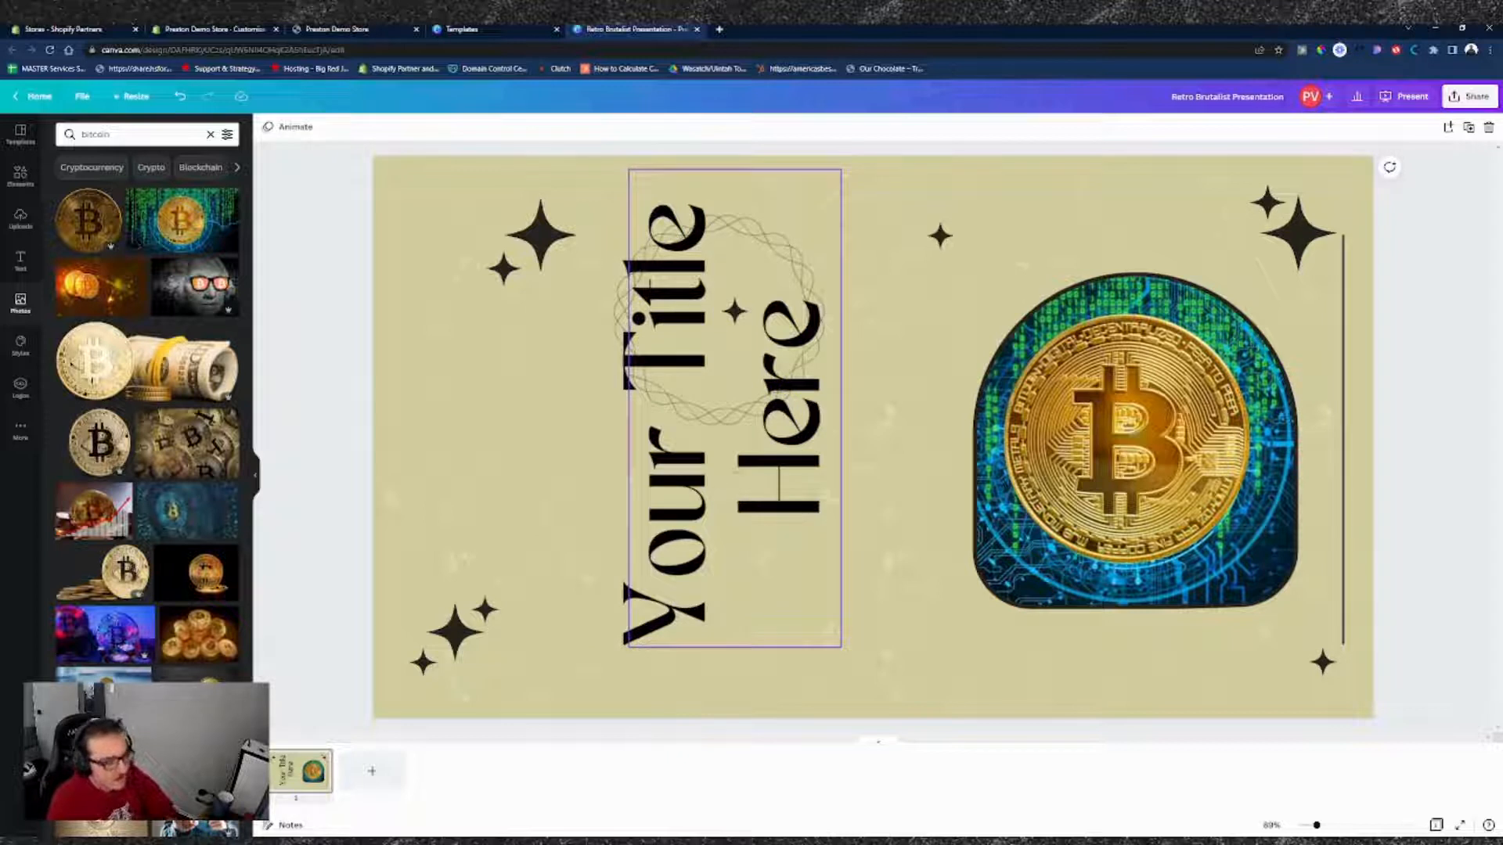
left_click(732, 414)
key("Delete")
left_click(759, 464)
key("Delete")
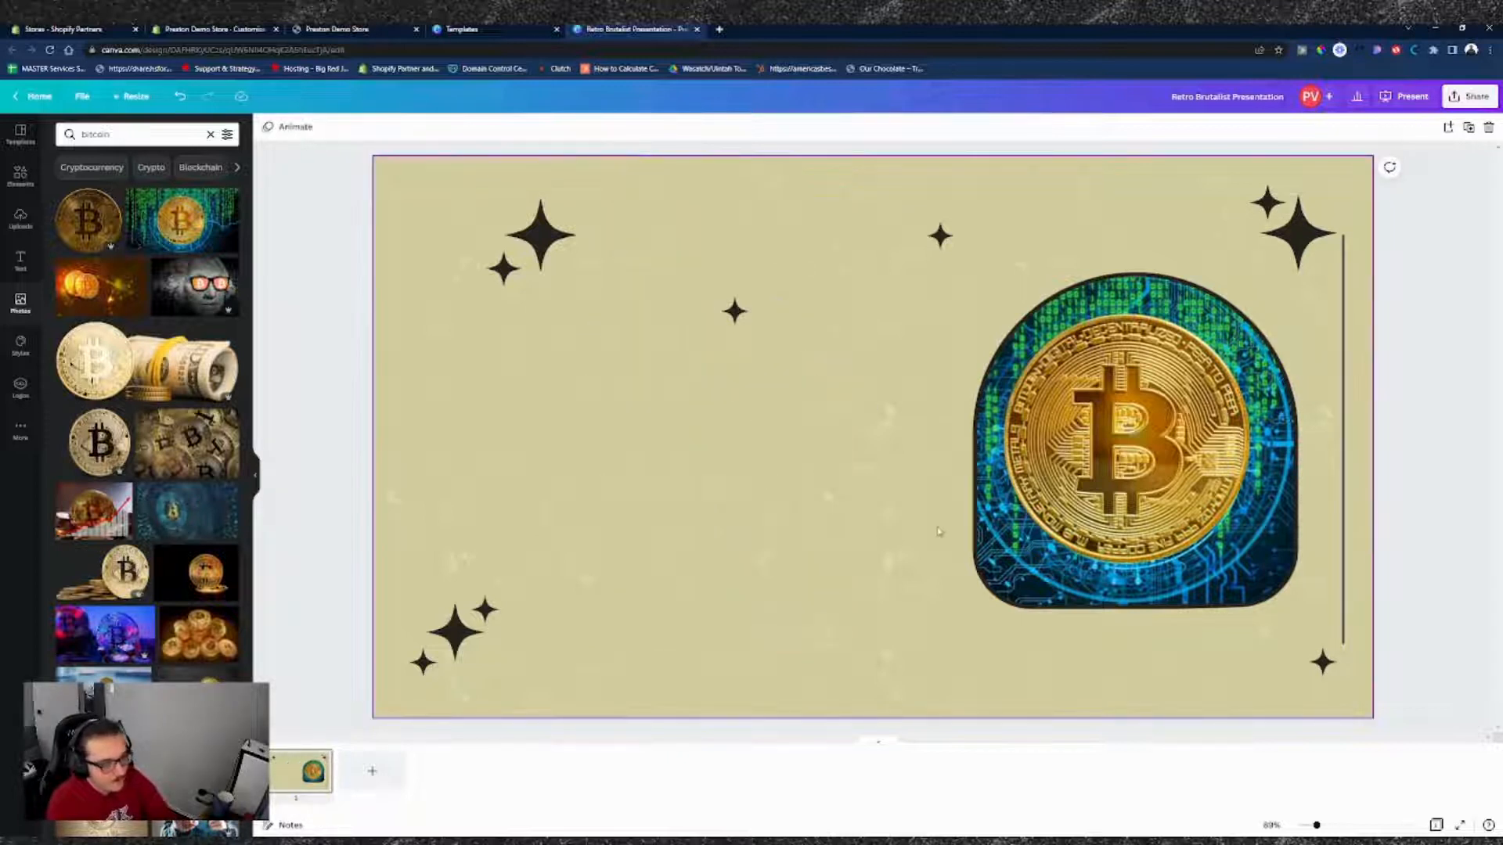
left_click(740, 506)
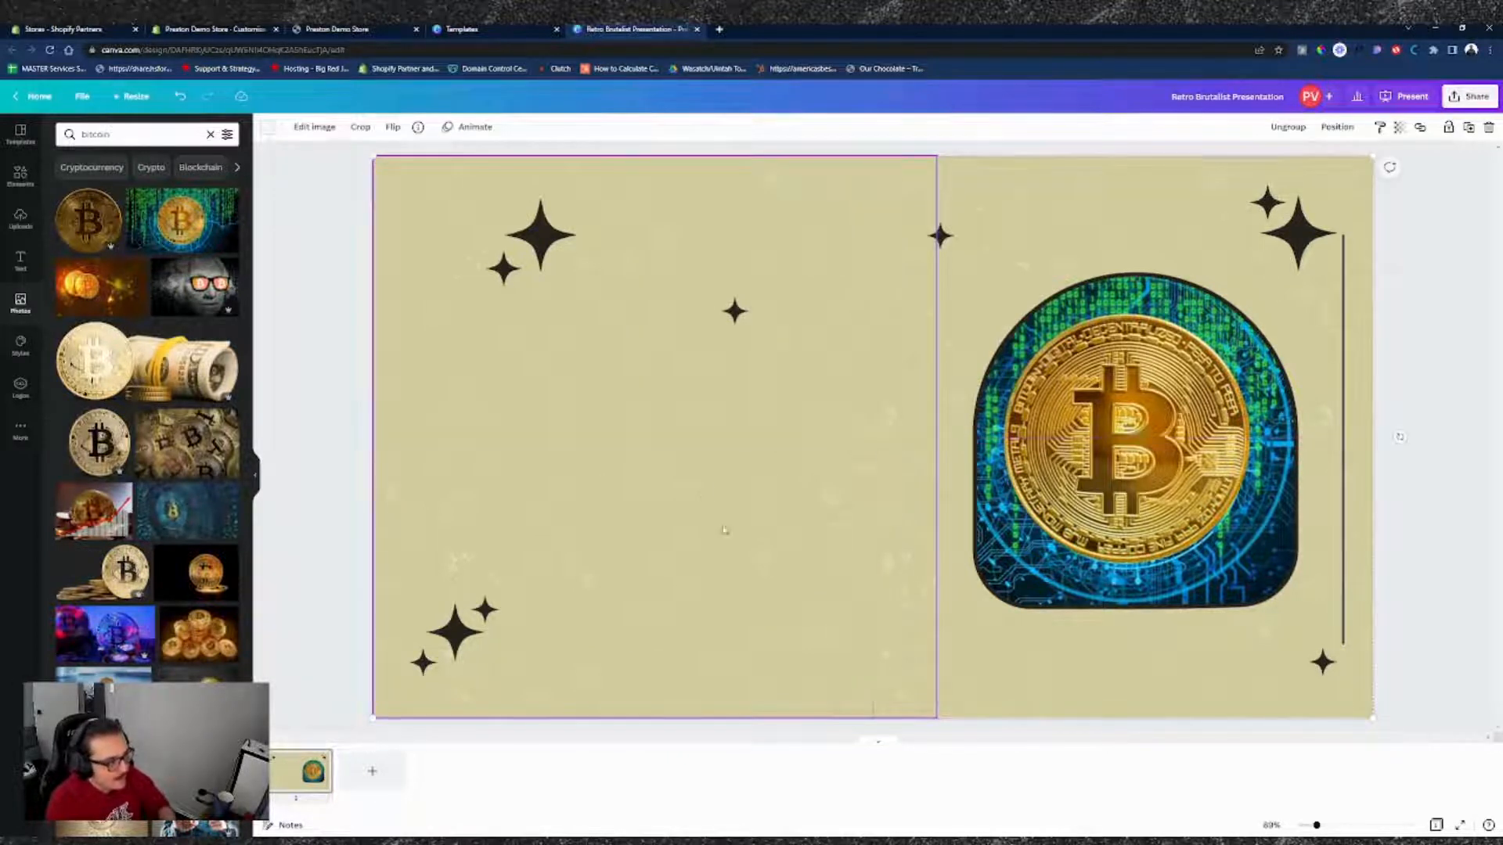
left_click(1076, 666)
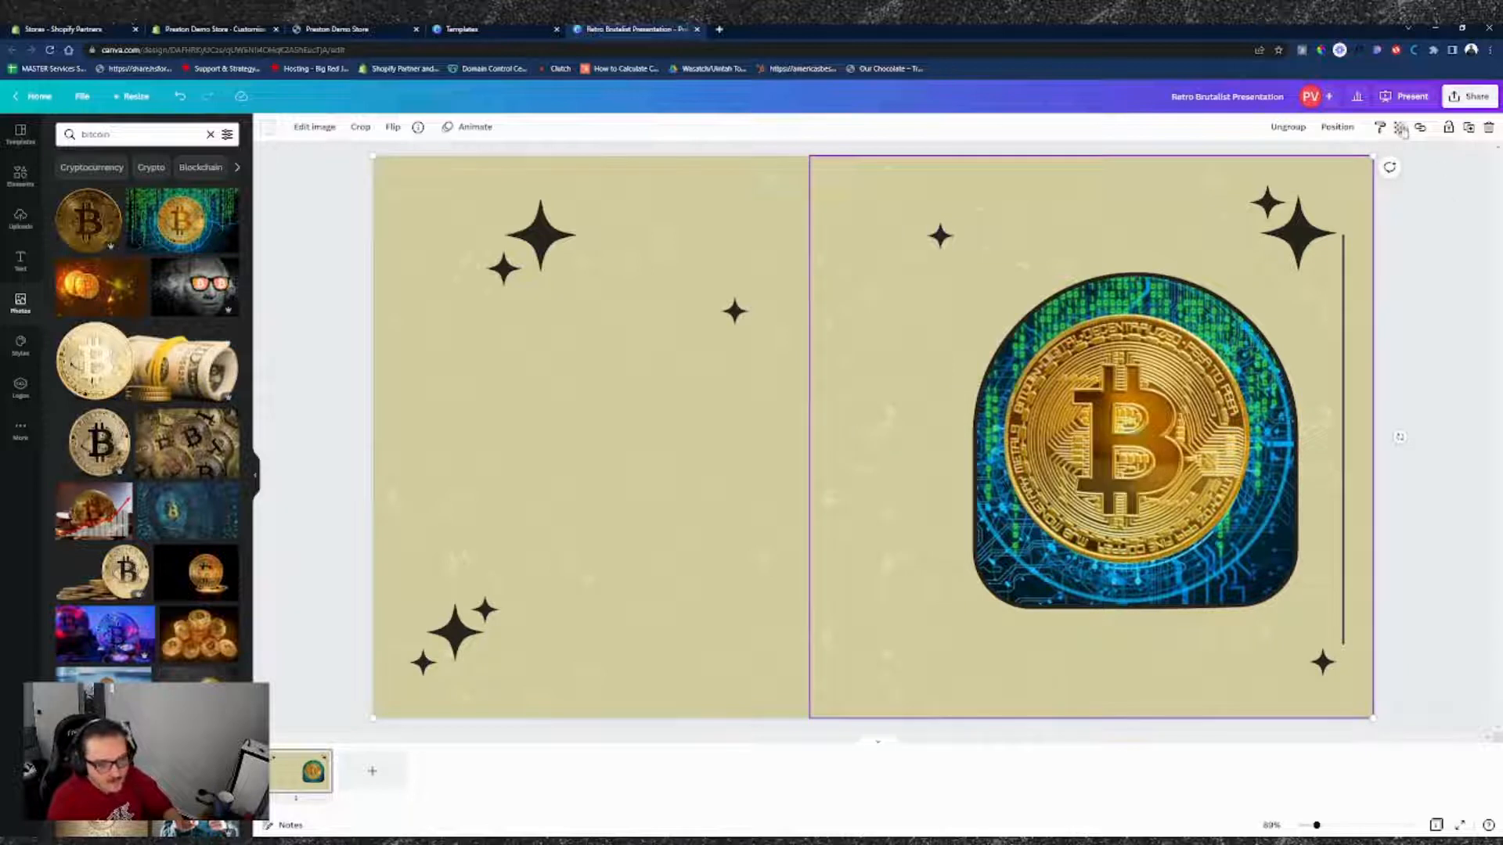
left_click(316, 128)
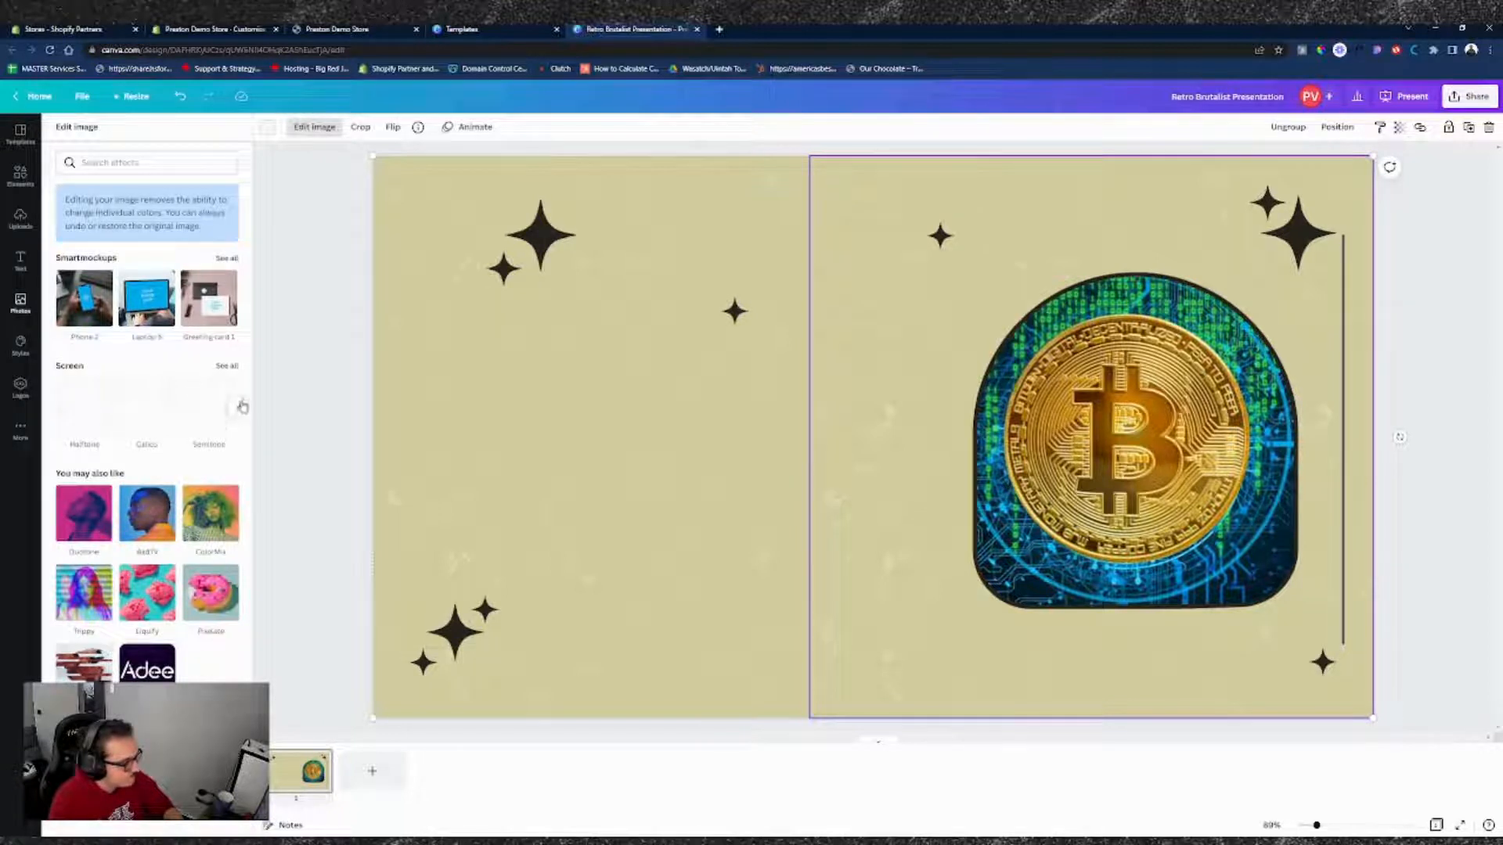
left_click(243, 406)
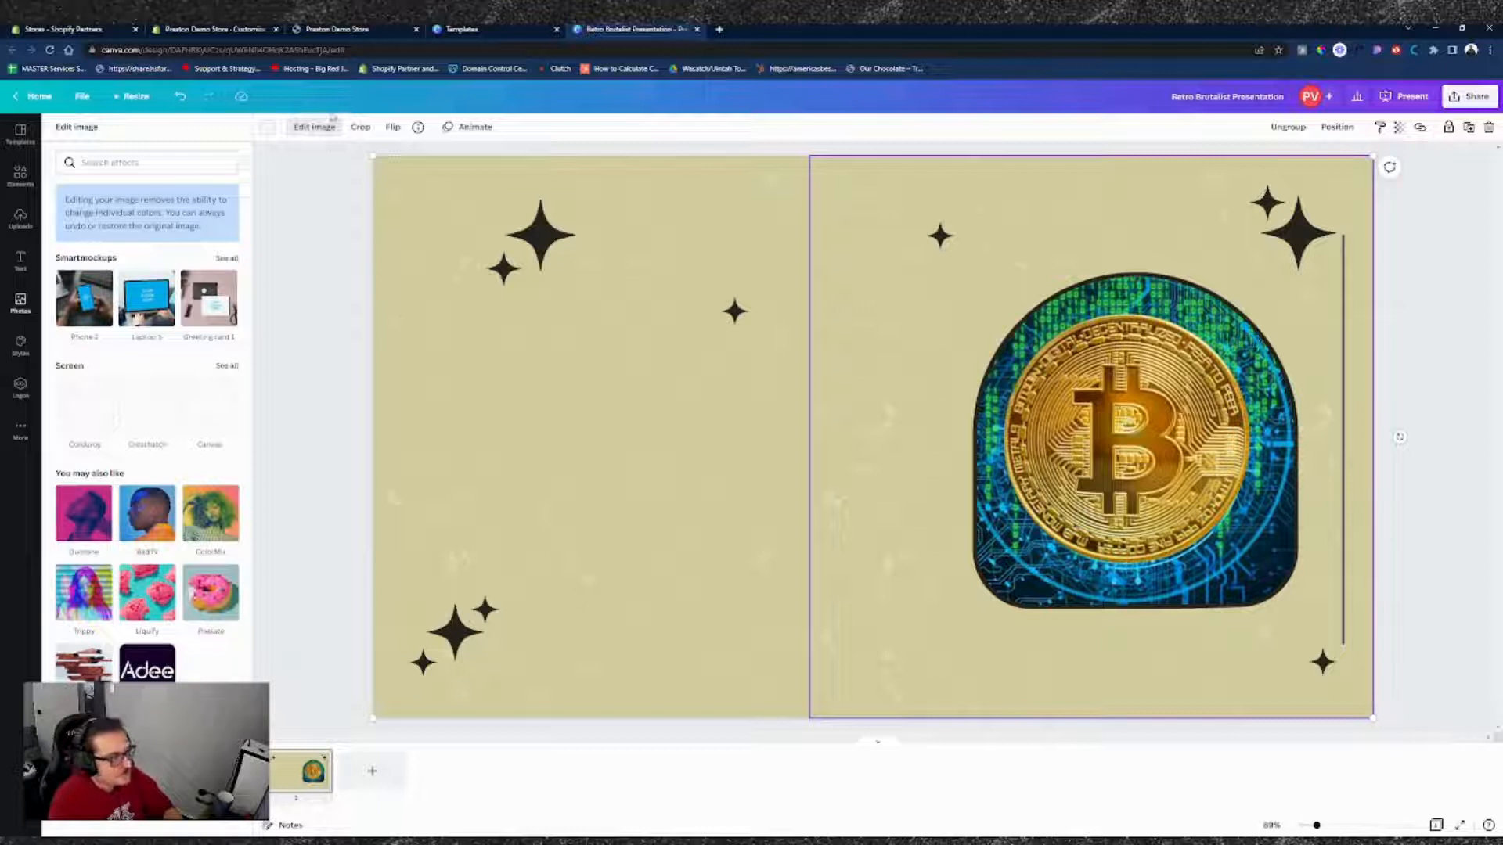
- Search the photos for black and add the dark studio backdrop picture to the page
left_click(22, 304)
left_click(150, 134)
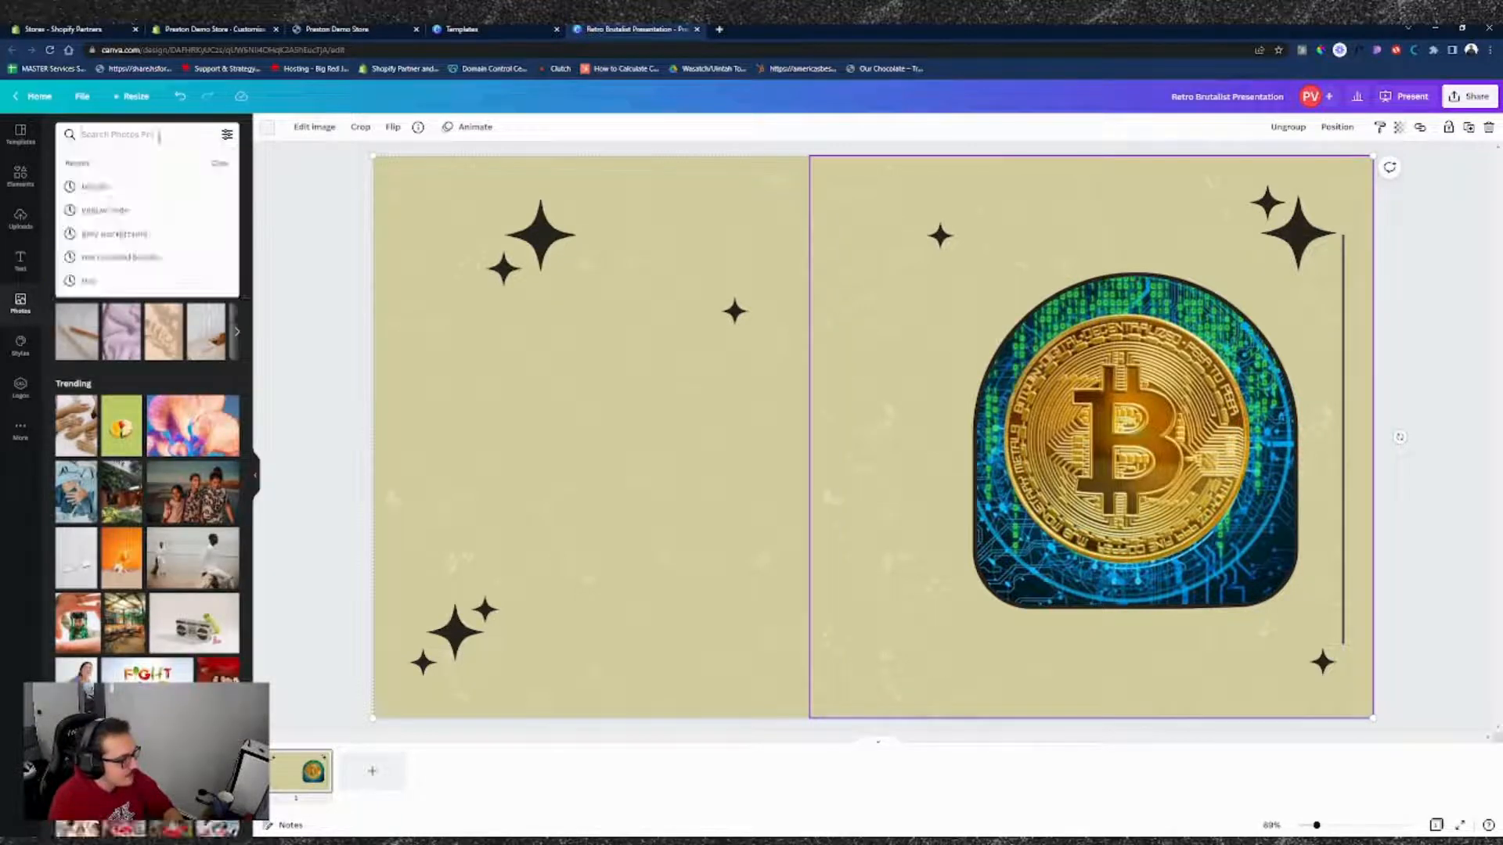
left_click(312, 393)
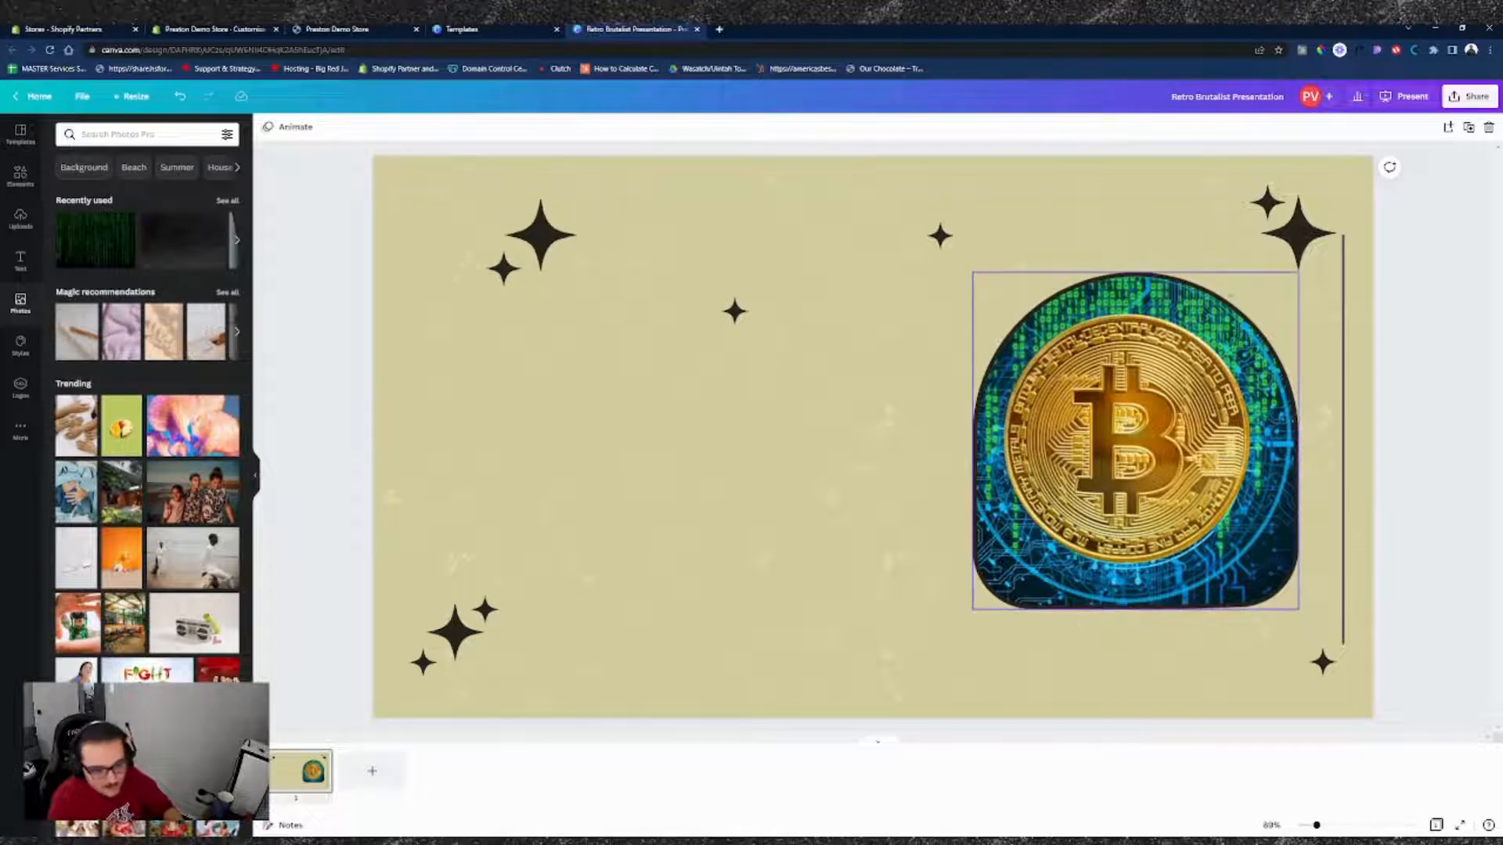
left_click(153, 135)
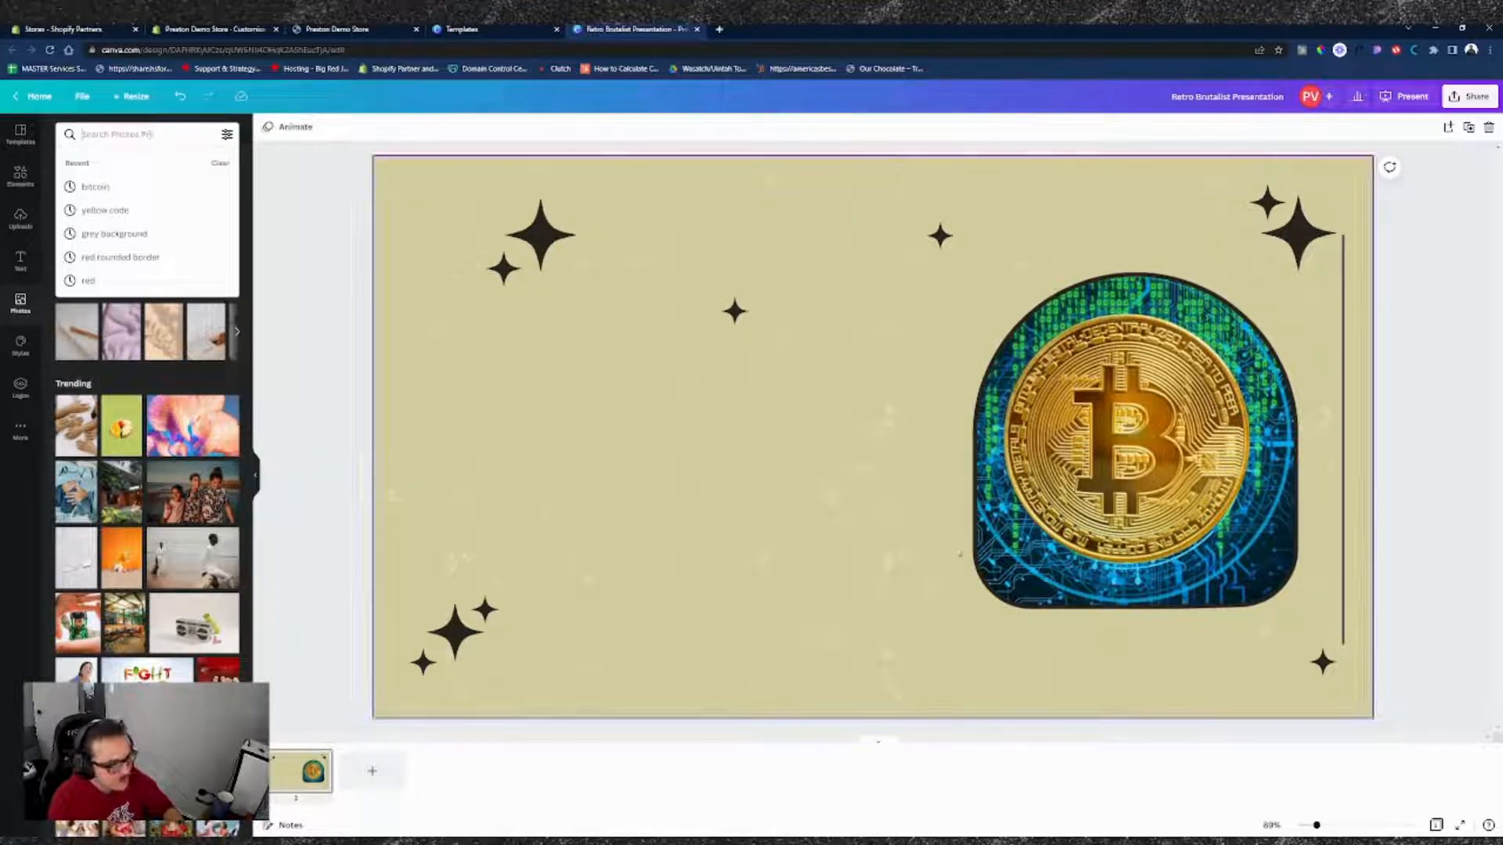
type("black")
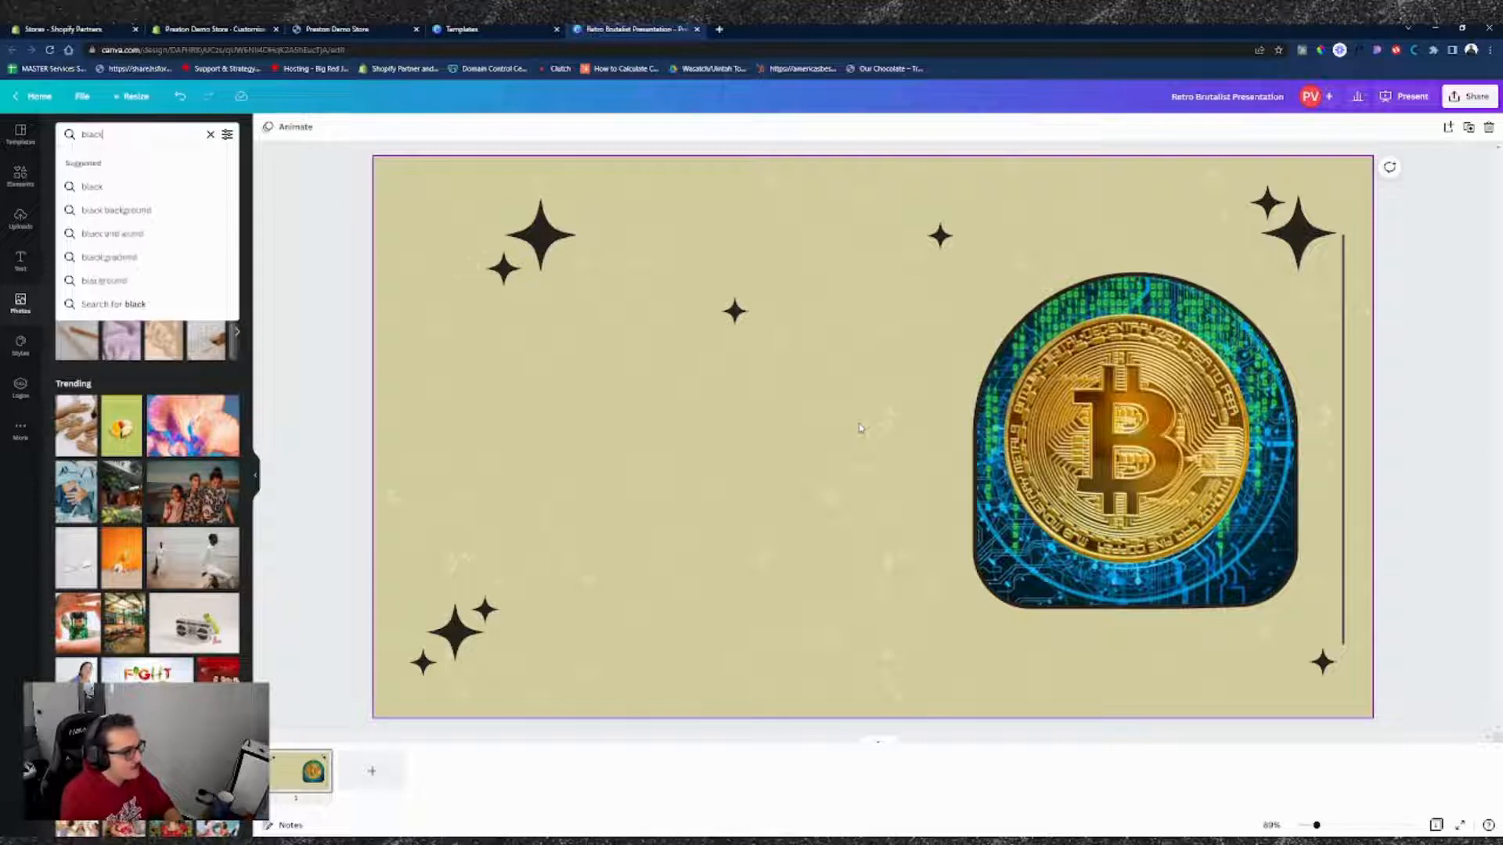
key("Return")
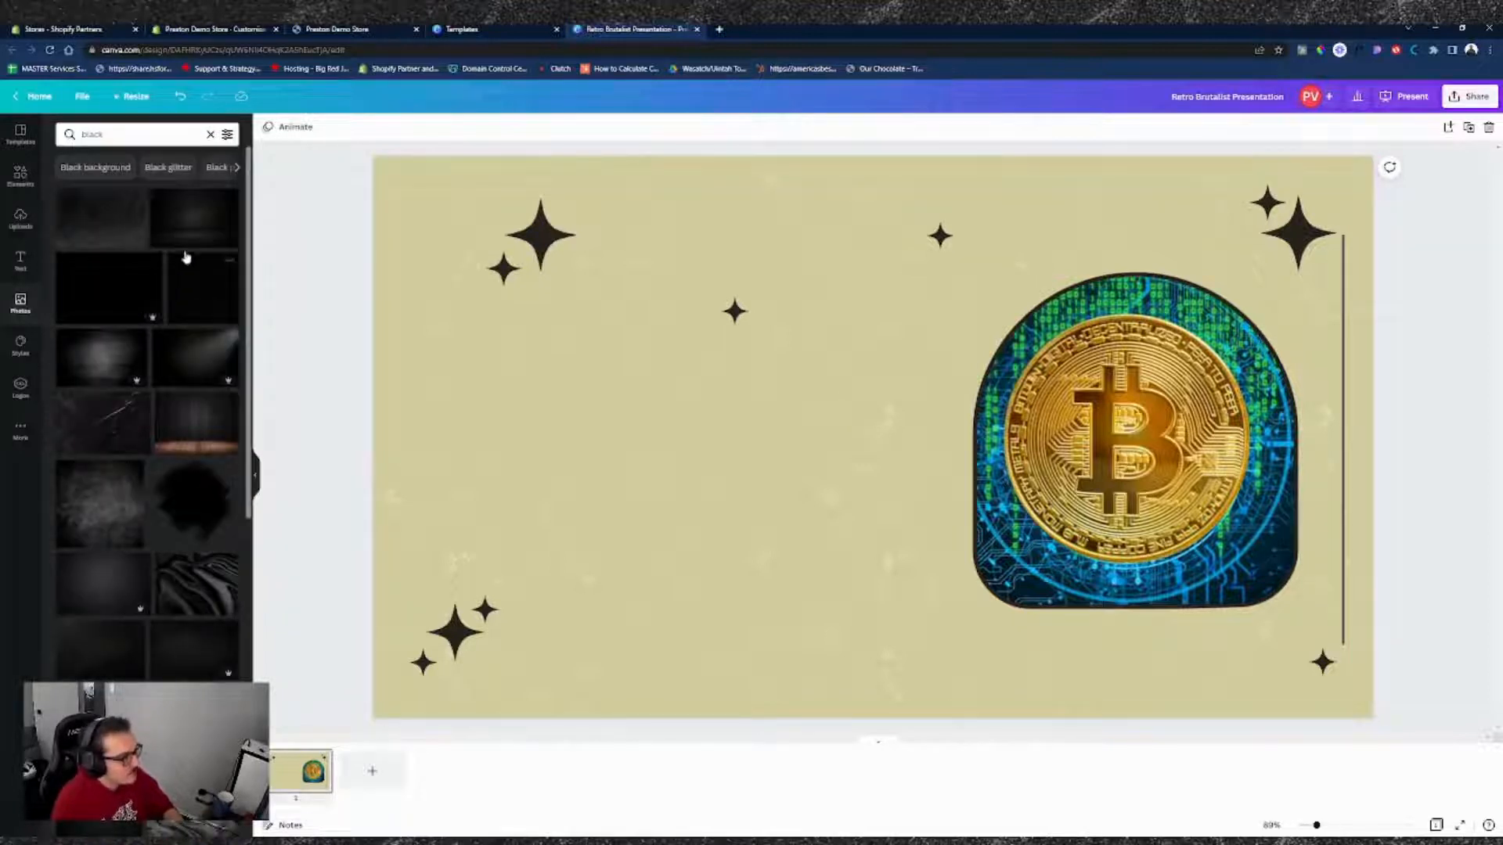
left_click(193, 231)
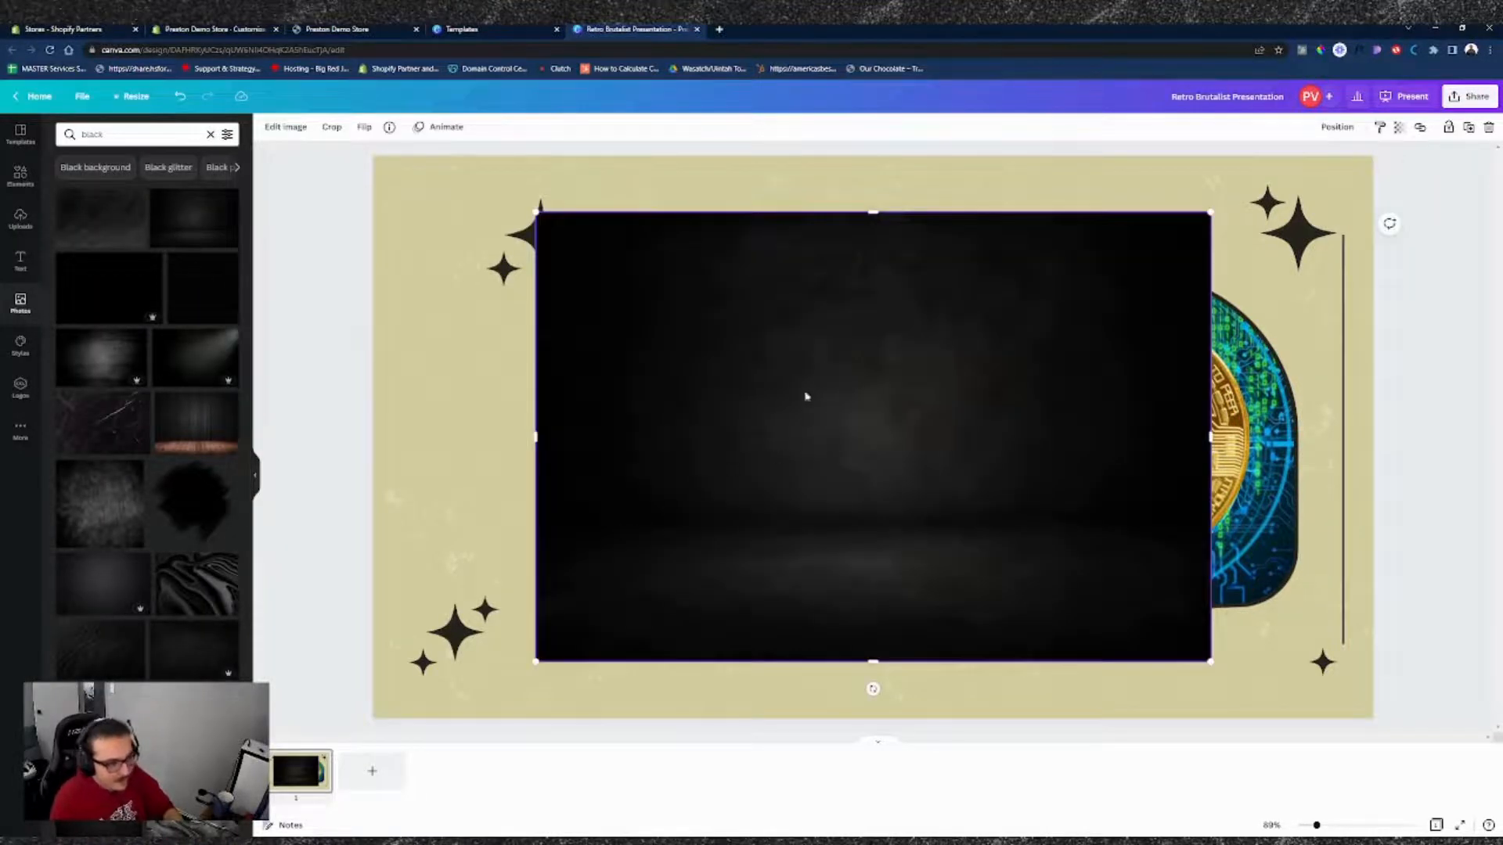
- Delete the beige textured background and set the dark backdrop picture as the page background
left_click(699, 186)
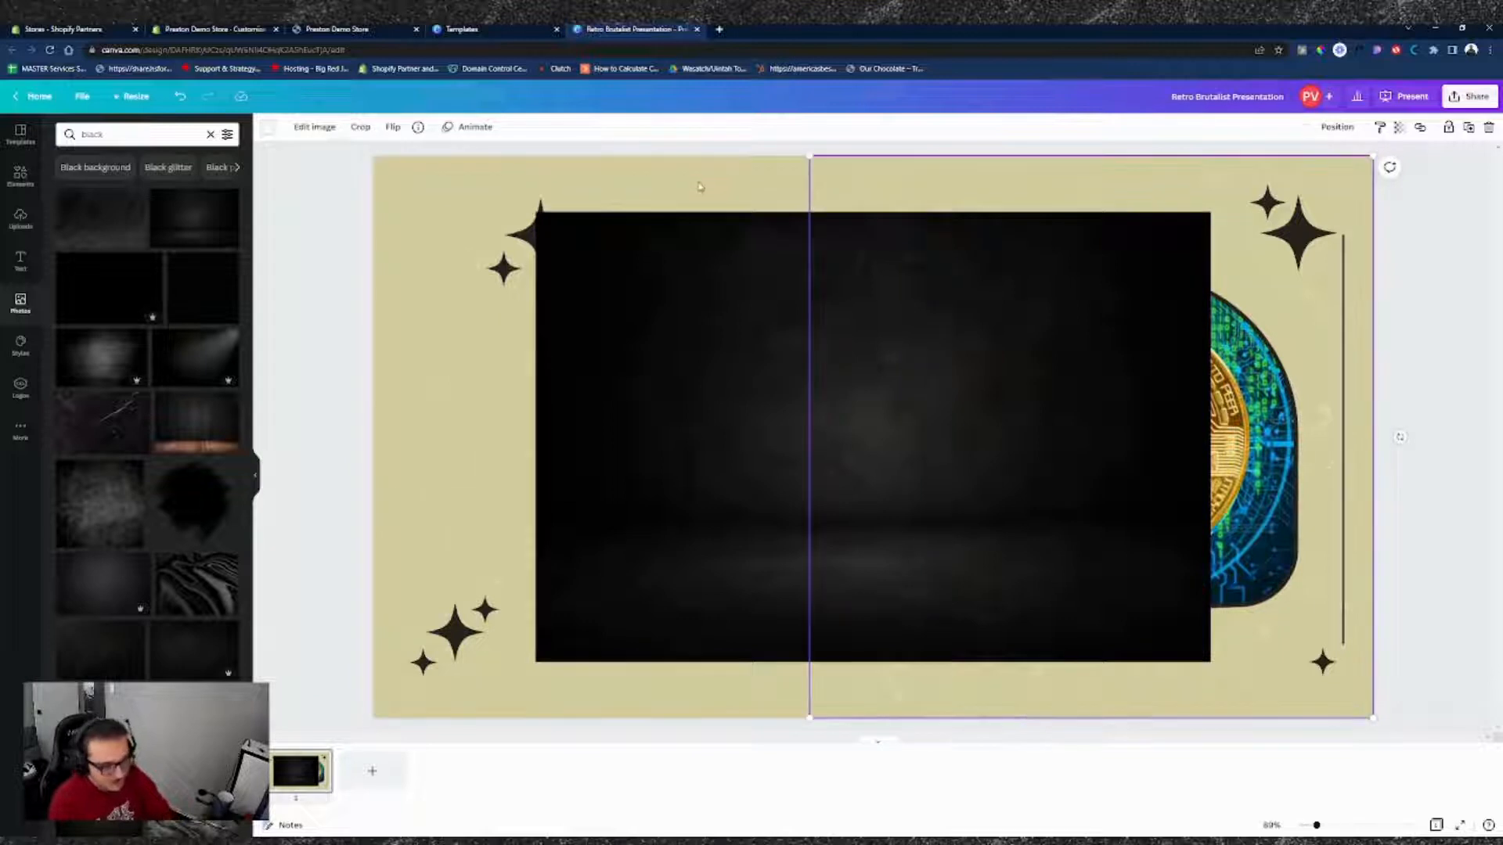
key("Delete")
left_click(915, 335)
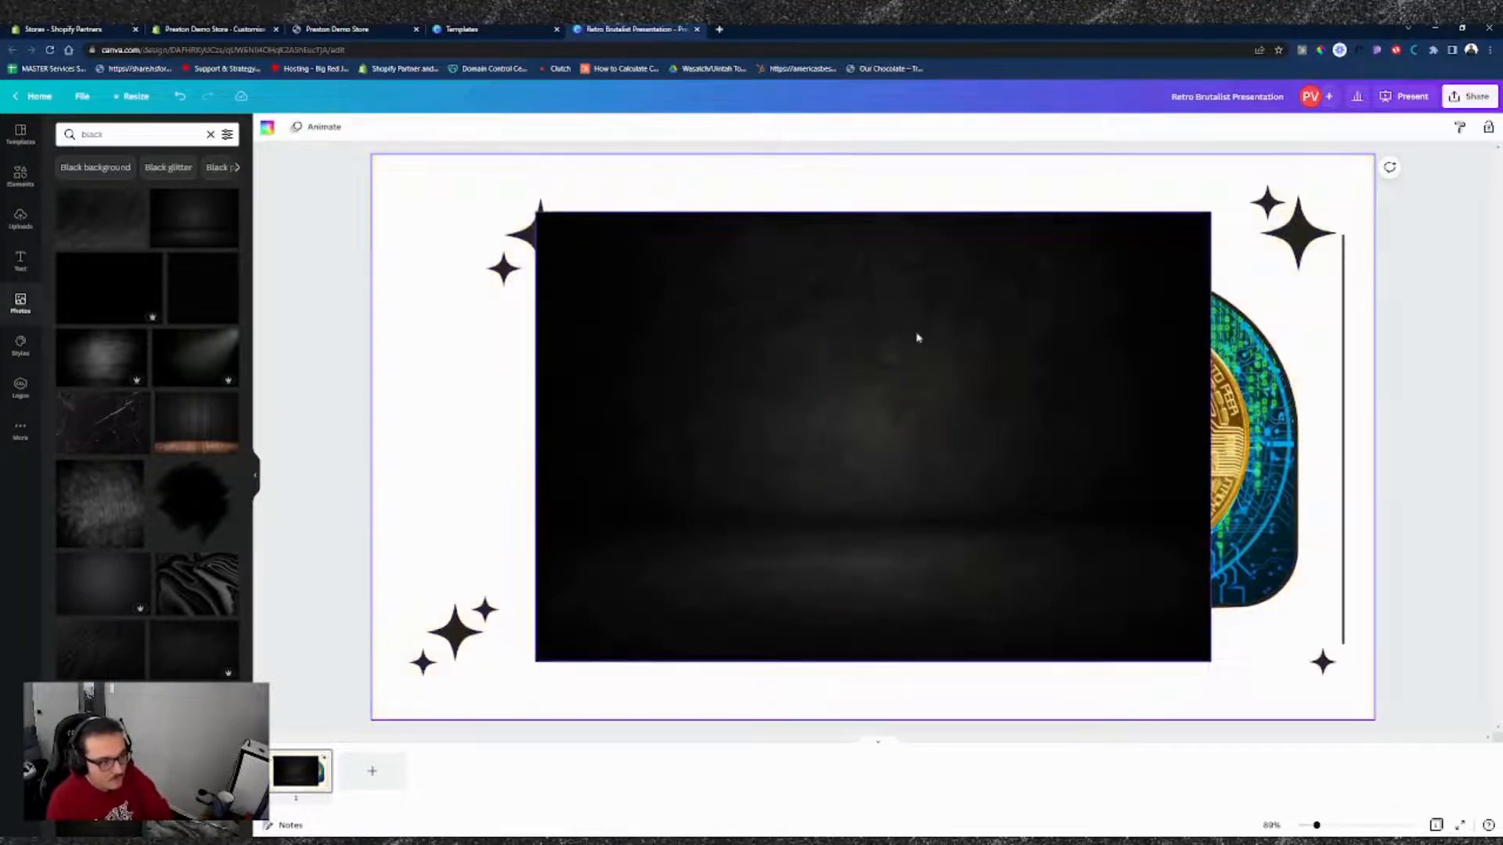
left_click_drag(875, 291, 824, 248)
right_click(814, 244)
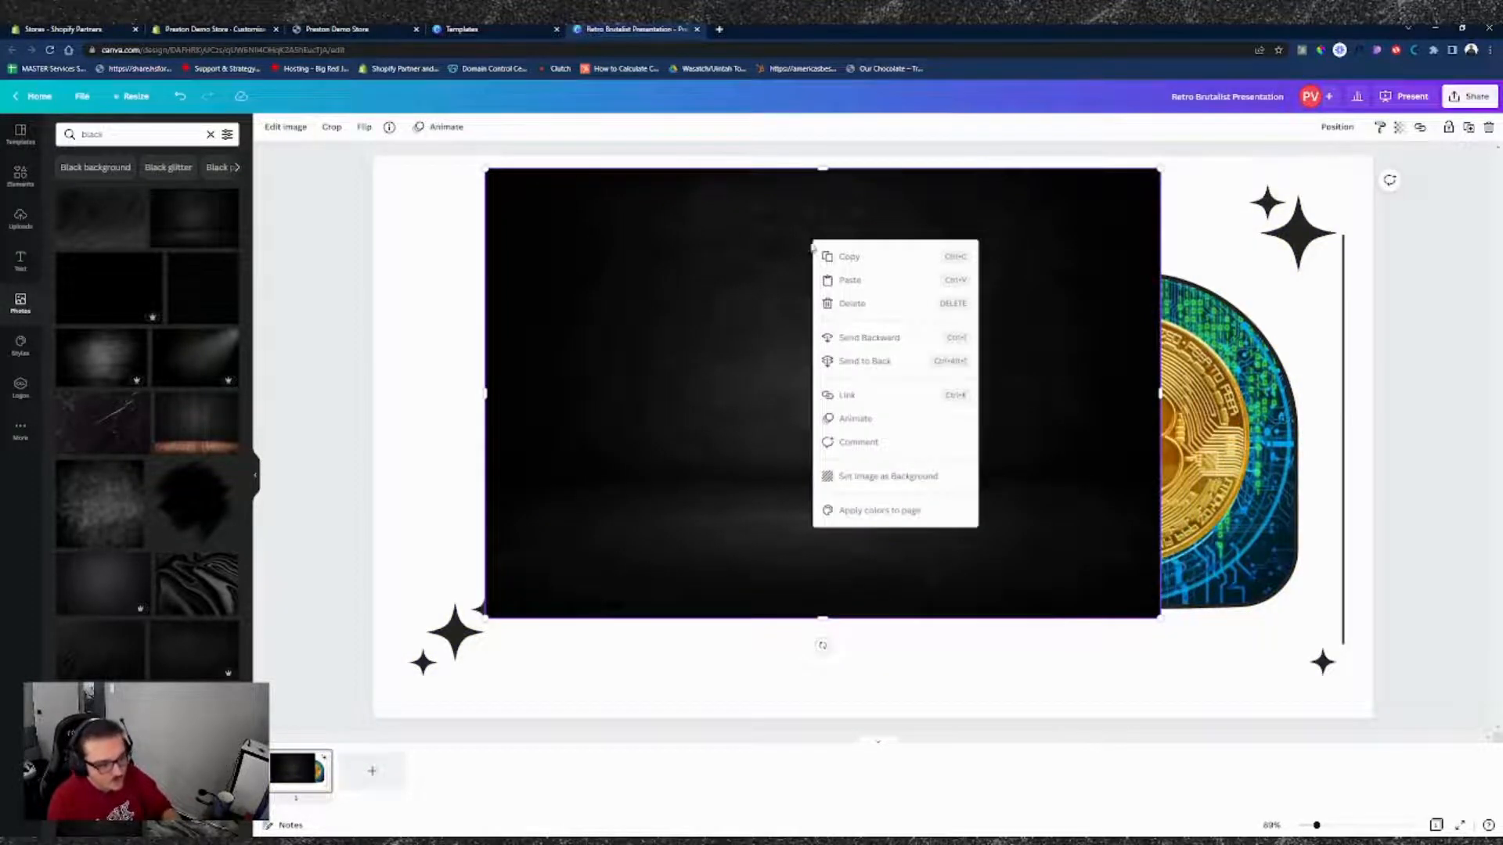
left_click(882, 479)
- Try recolouring the large star in the page's upper left corner white, and undo it
left_click(546, 239)
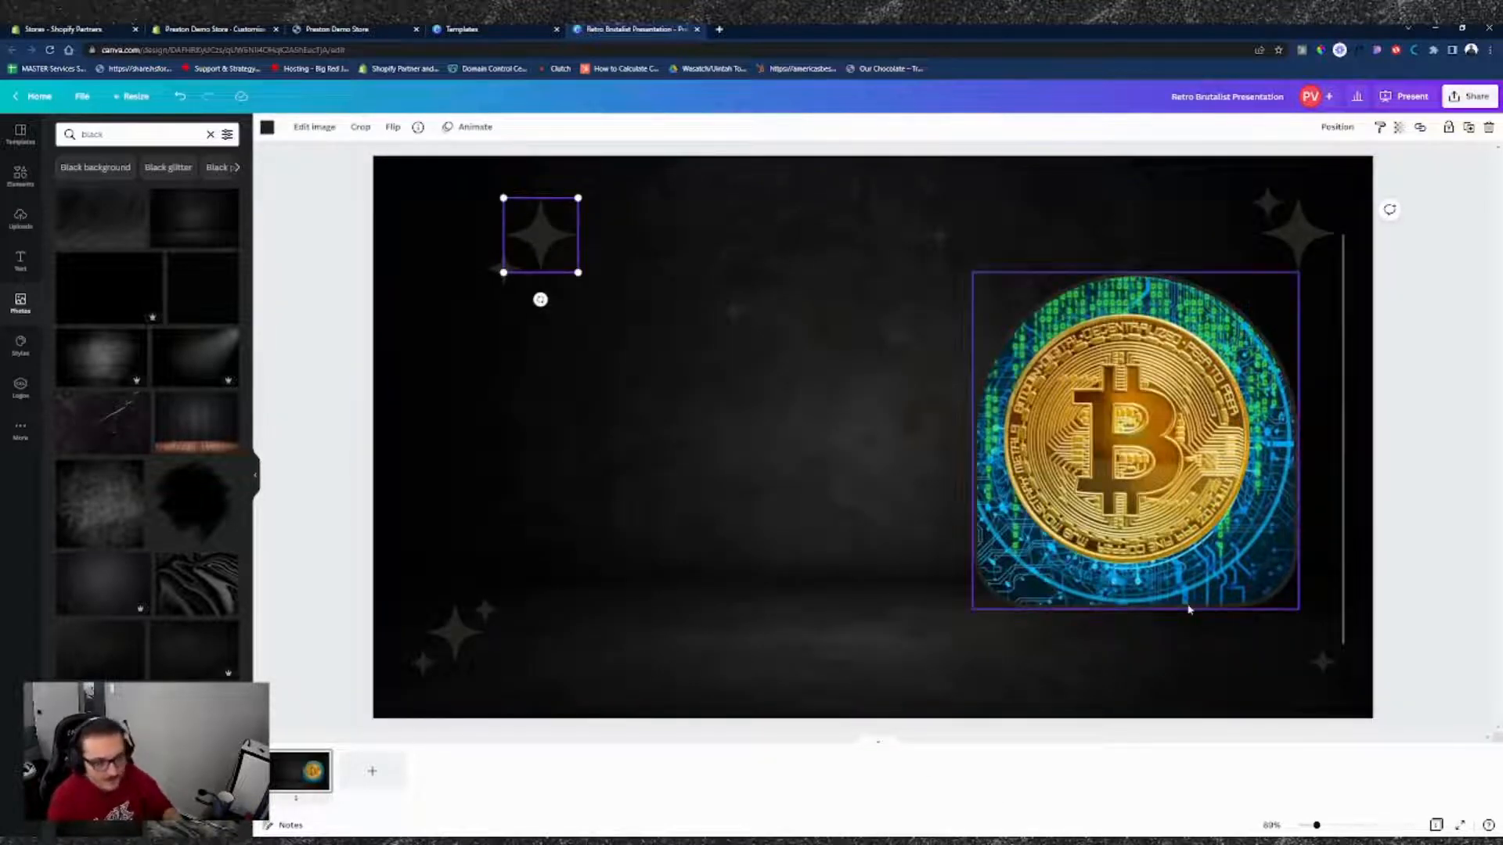
left_click(1458, 649)
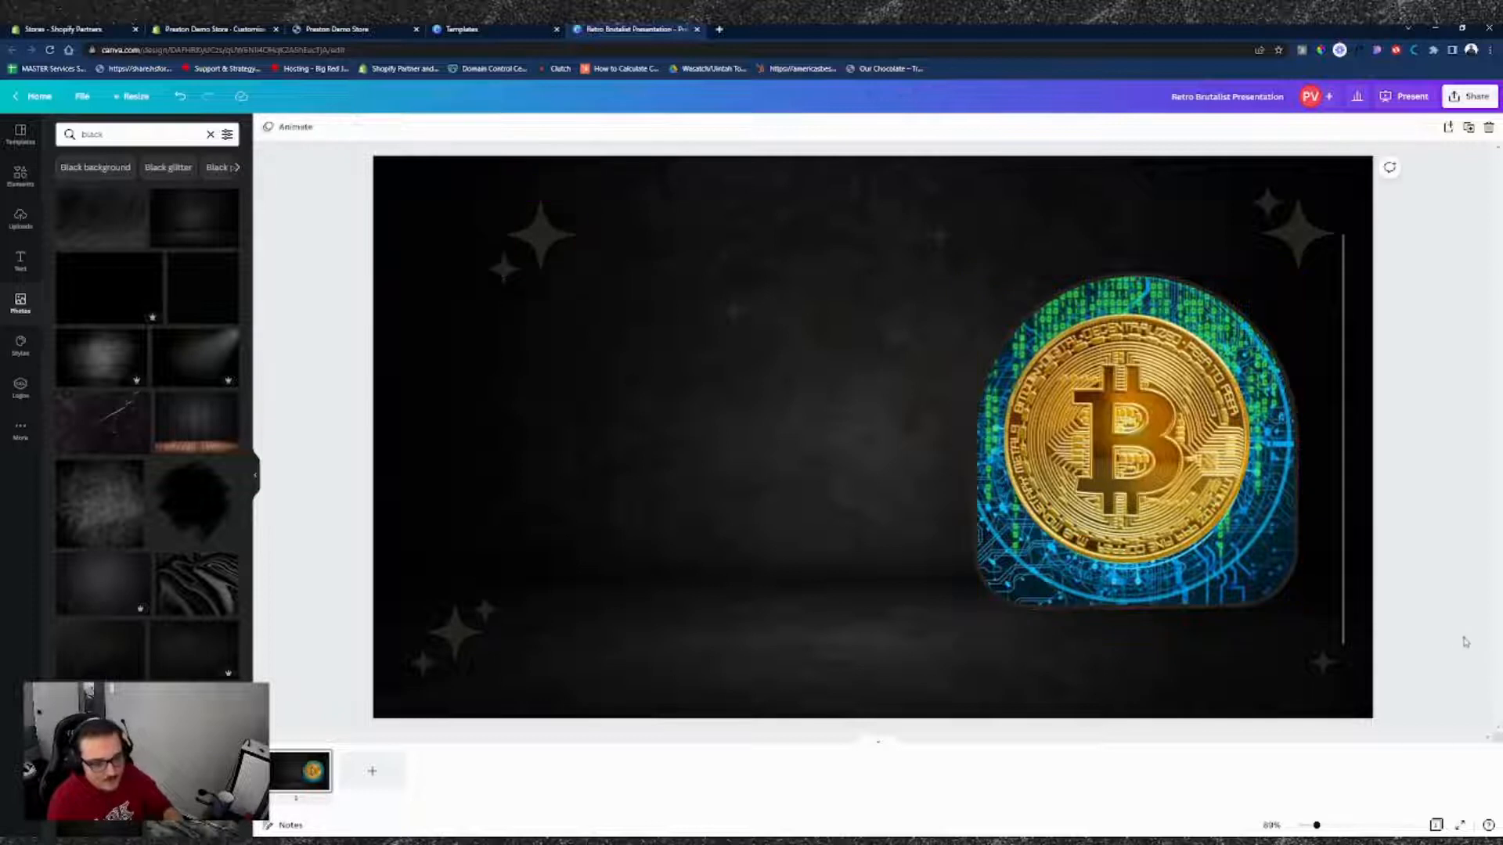
left_click(1295, 545)
left_click(535, 233)
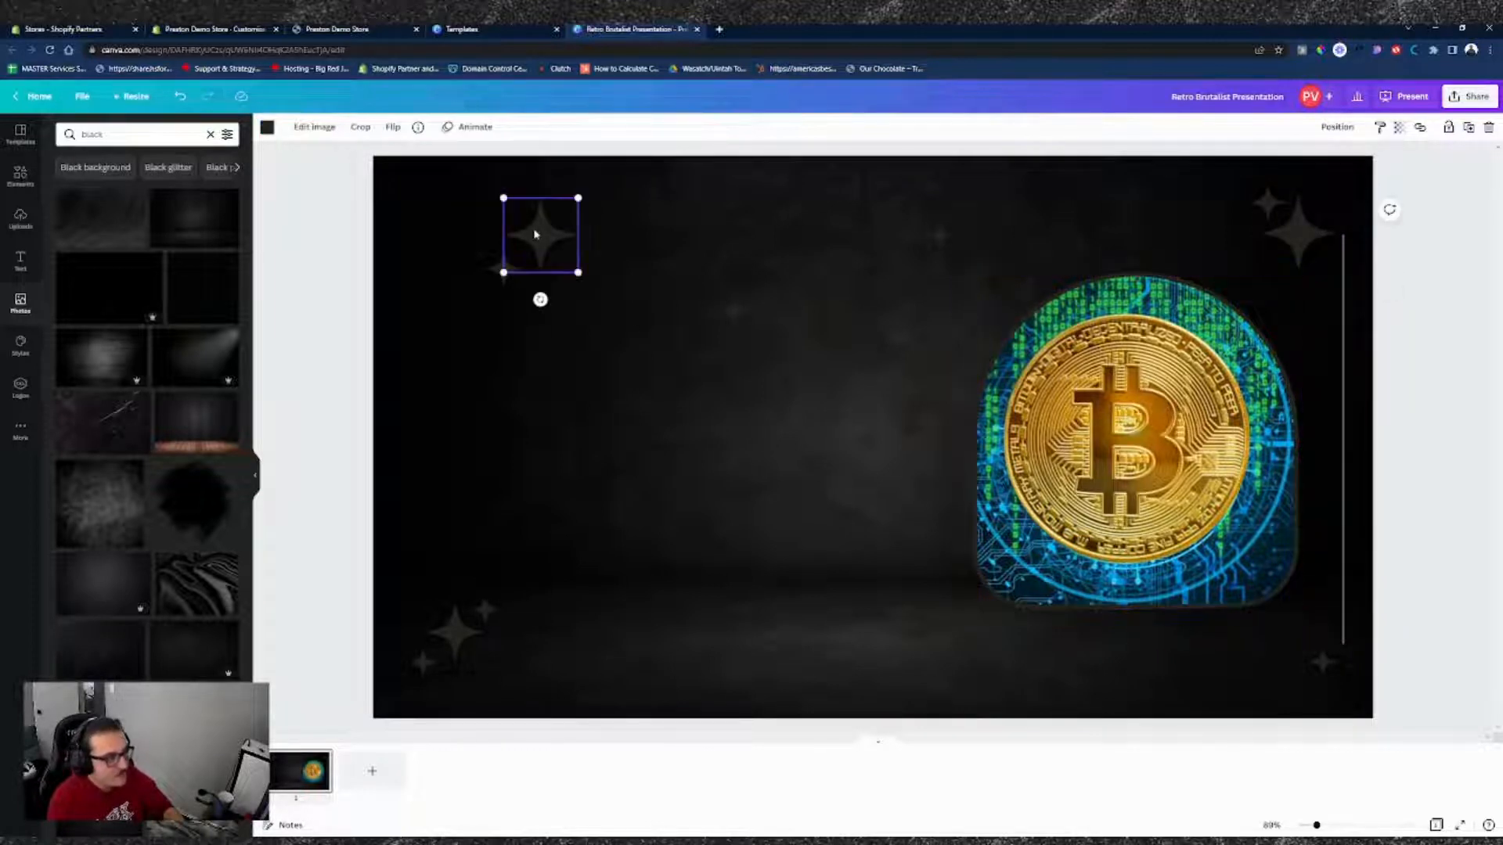
left_click(314, 127)
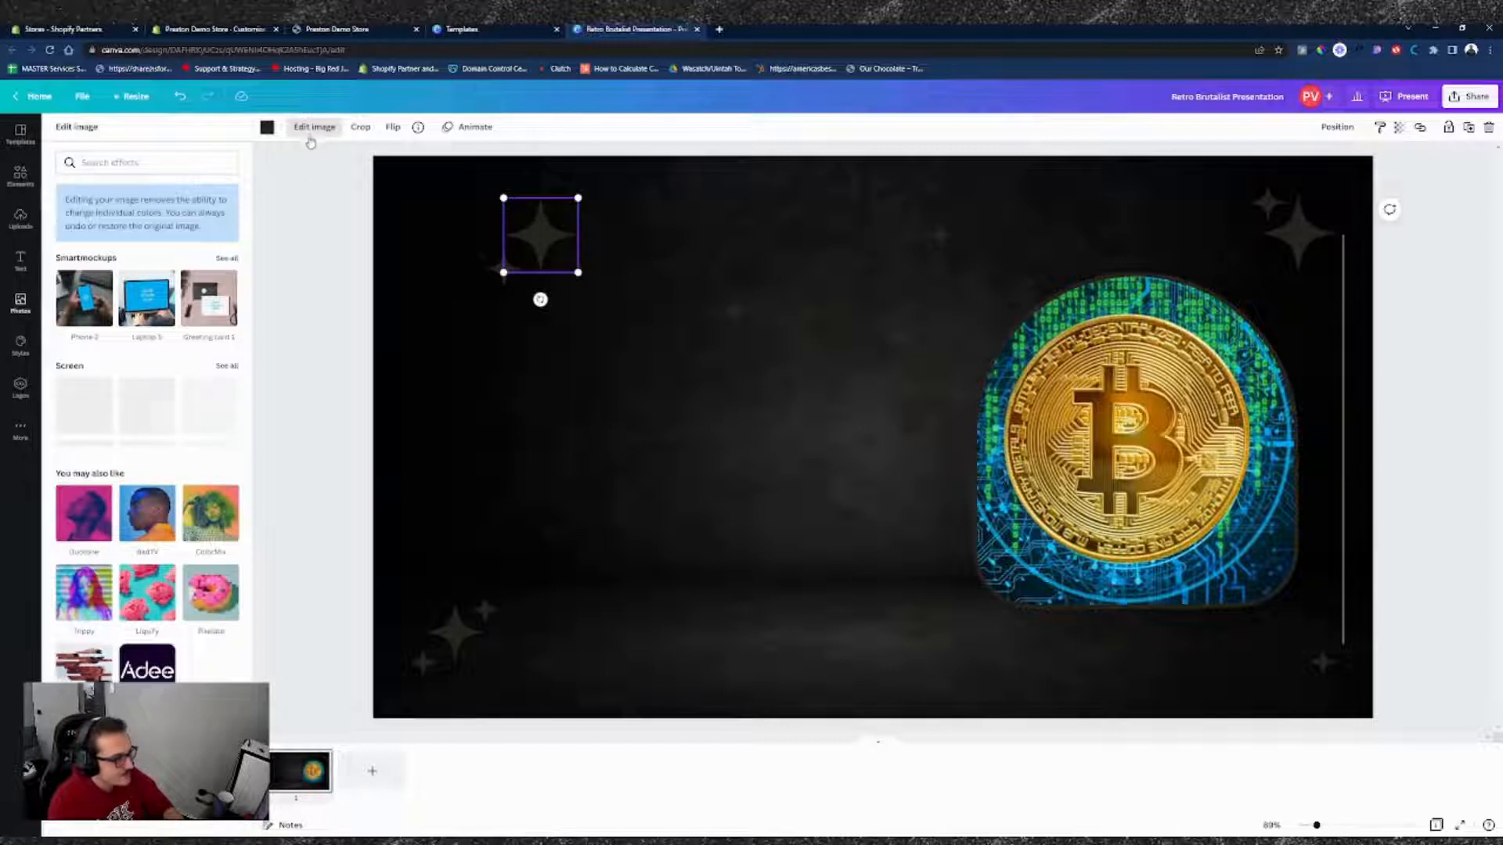
left_click(267, 127)
left_click(161, 189)
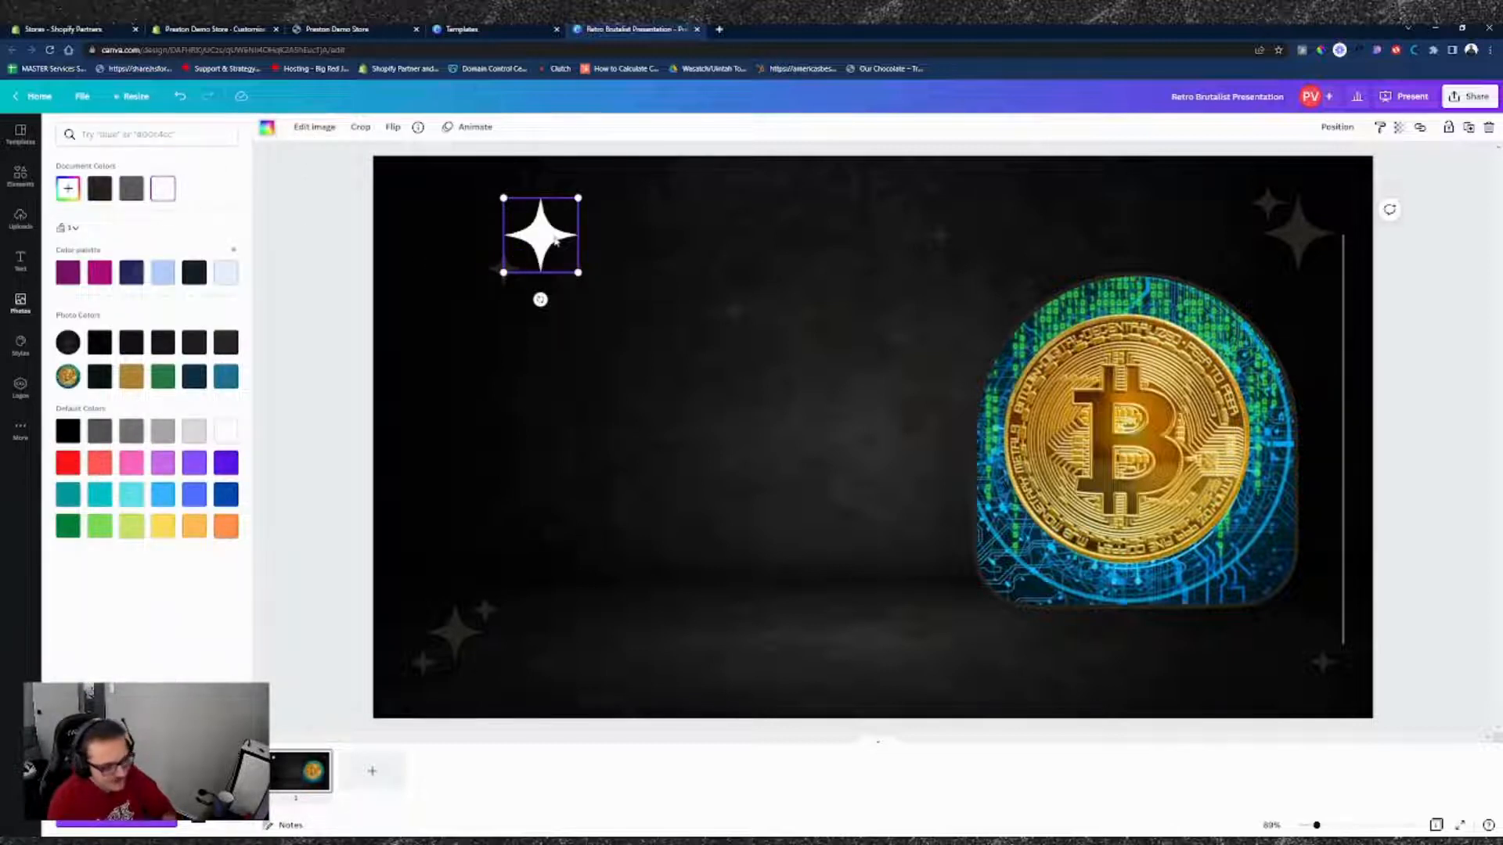
key("ctrl+z")
- Delete all the star decorations from the page, keeping the coin picture and the thin vertical line
left_click_drag(504, 266, 940, 234)
left_click(1296, 227)
key("Delete")
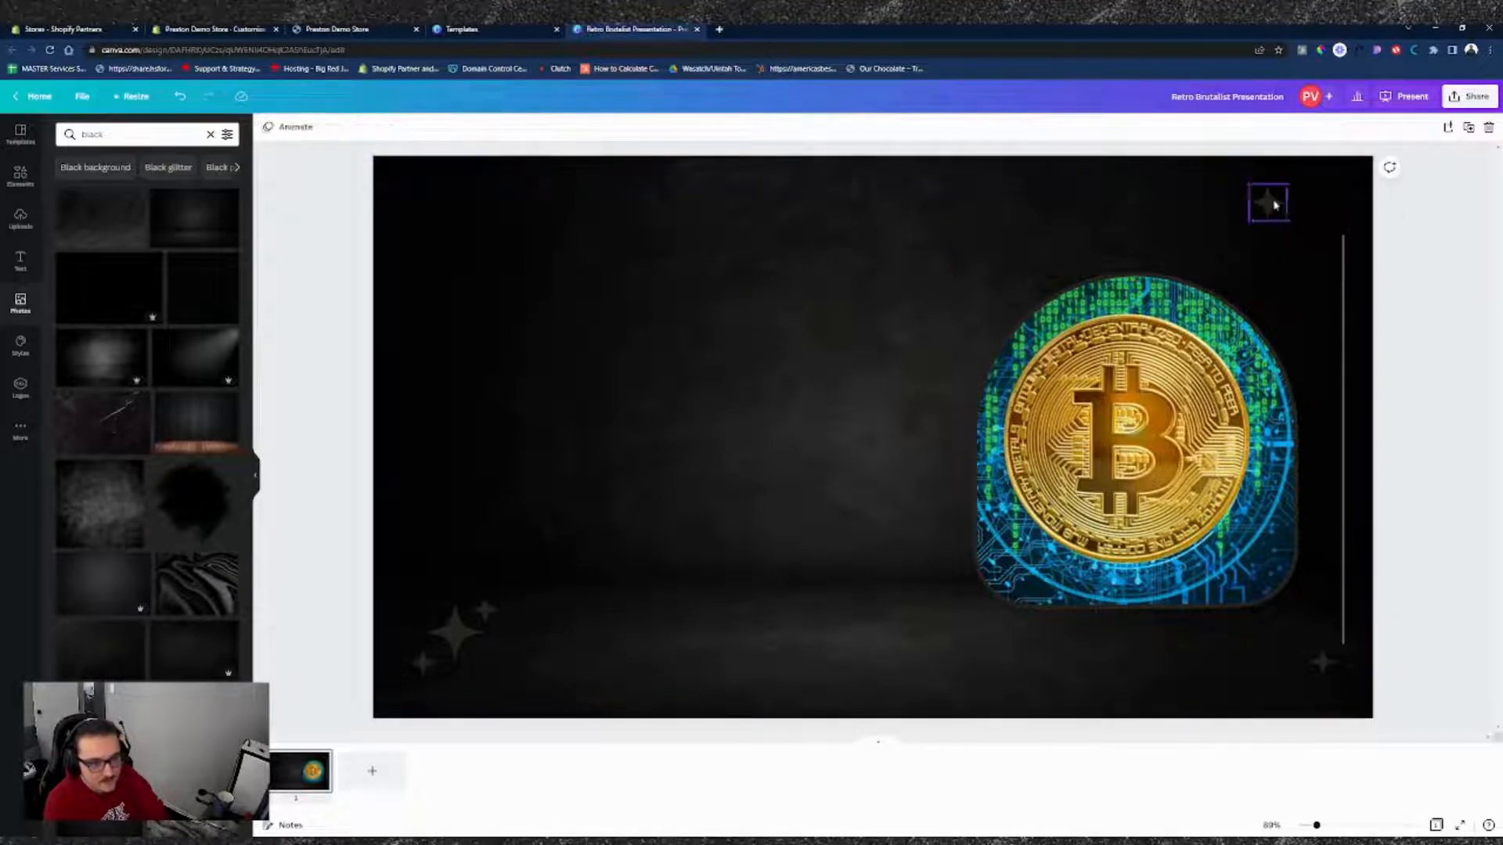
key("Delete")
left_click(1322, 662)
key("Delete")
left_click(466, 635)
key("Delete")
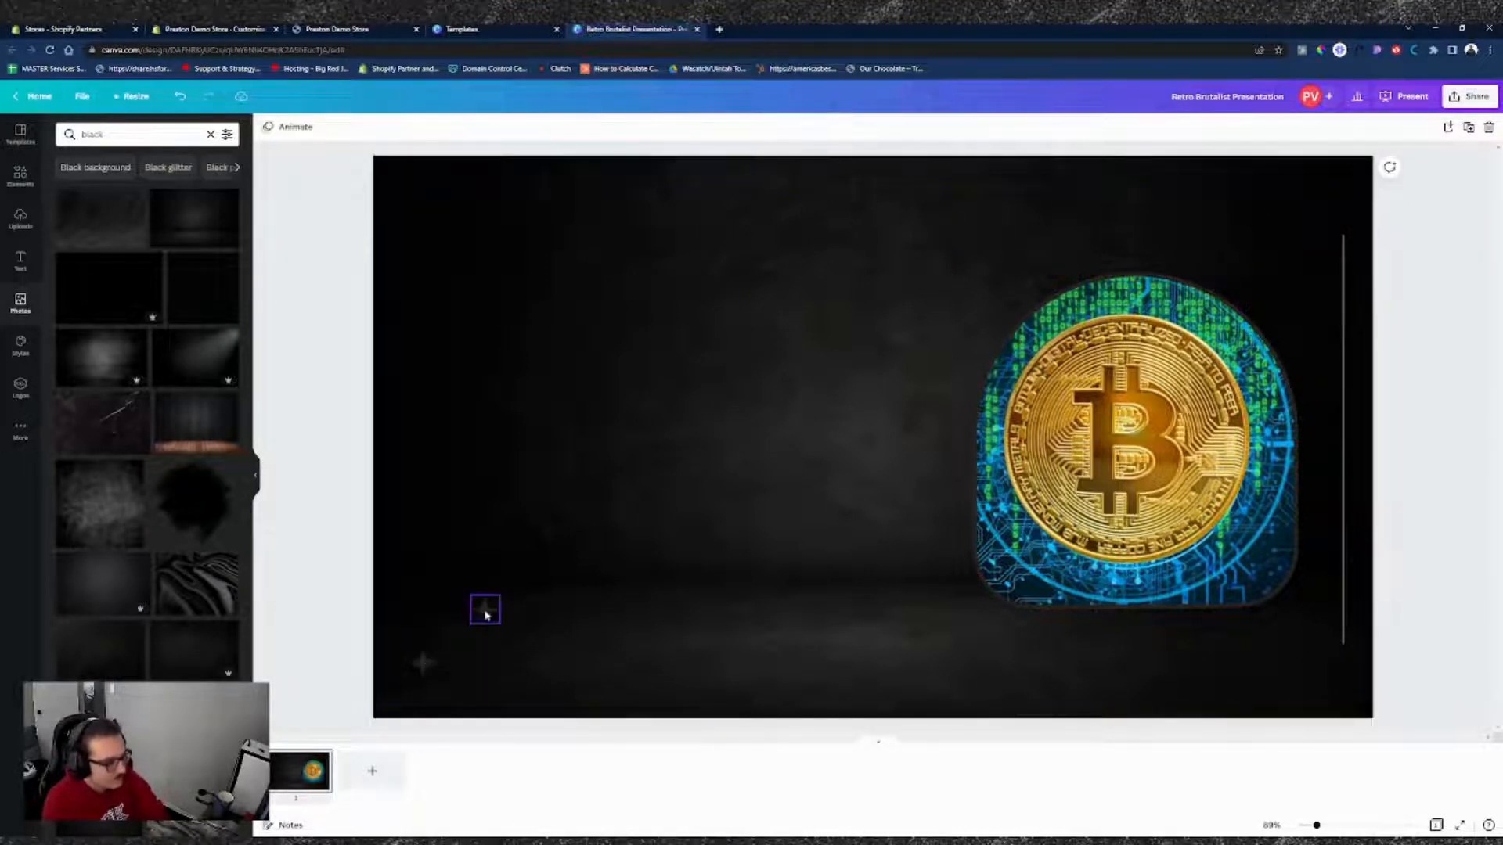
left_click(486, 611)
key("Delete")
left_click(427, 662)
key("Delete")
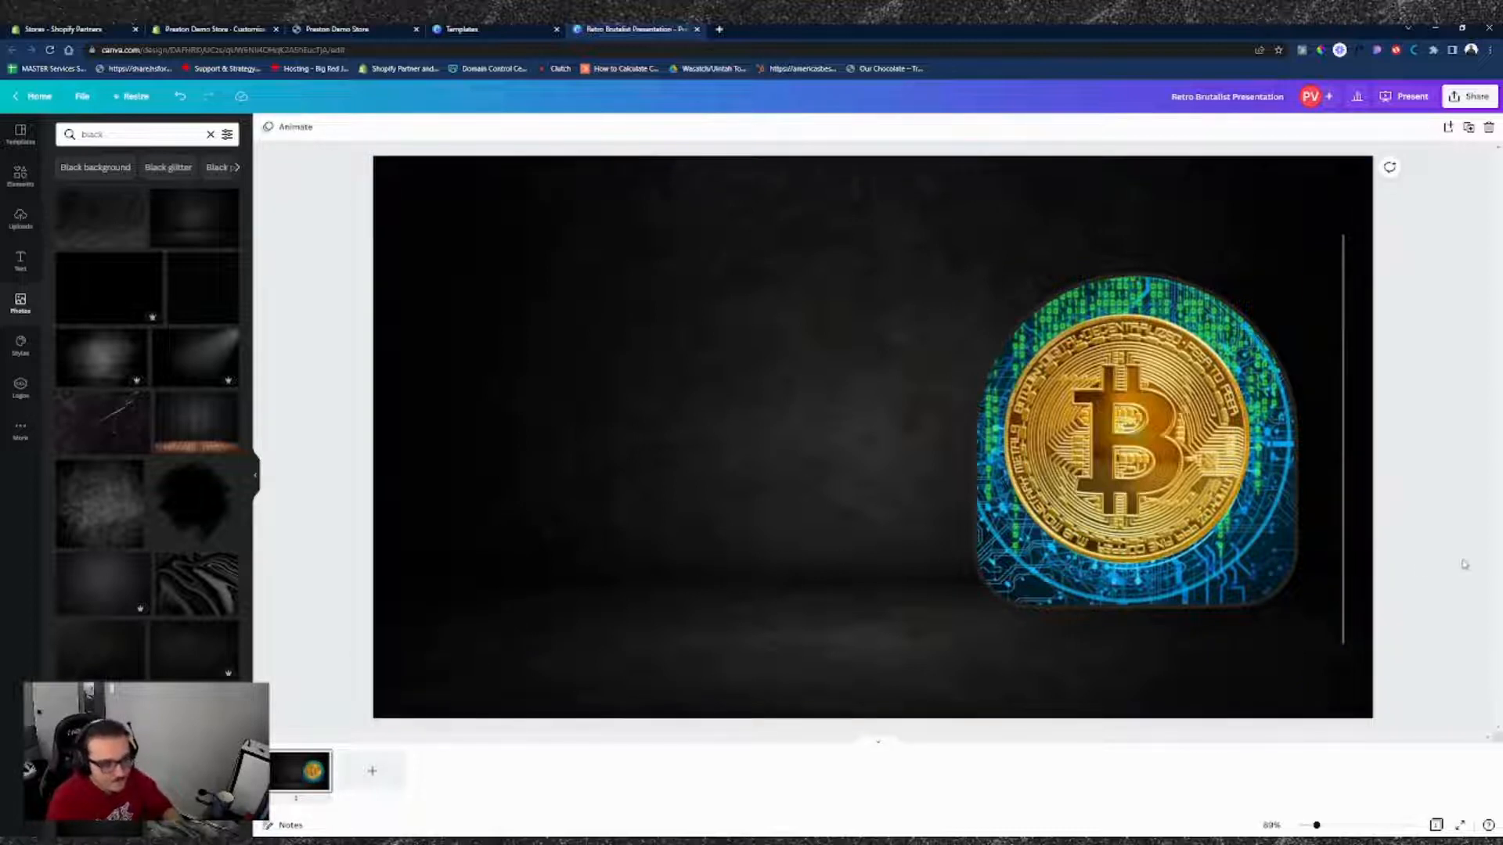
- Move the coin picture slightly up and closer to the thin vertical line on the page
left_click(1121, 447)
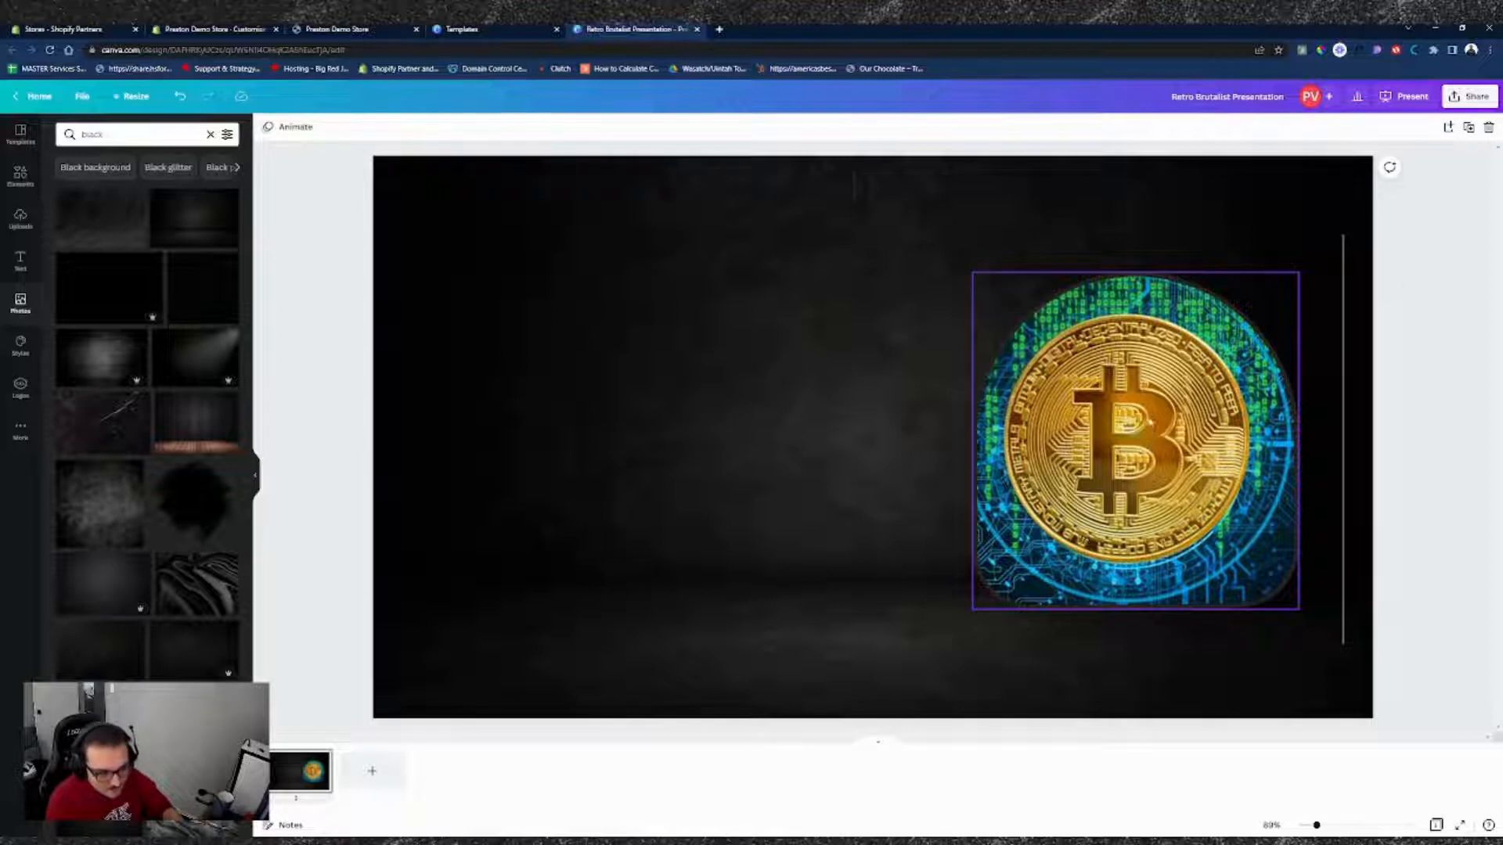
left_click_drag(1146, 418, 1140, 387)
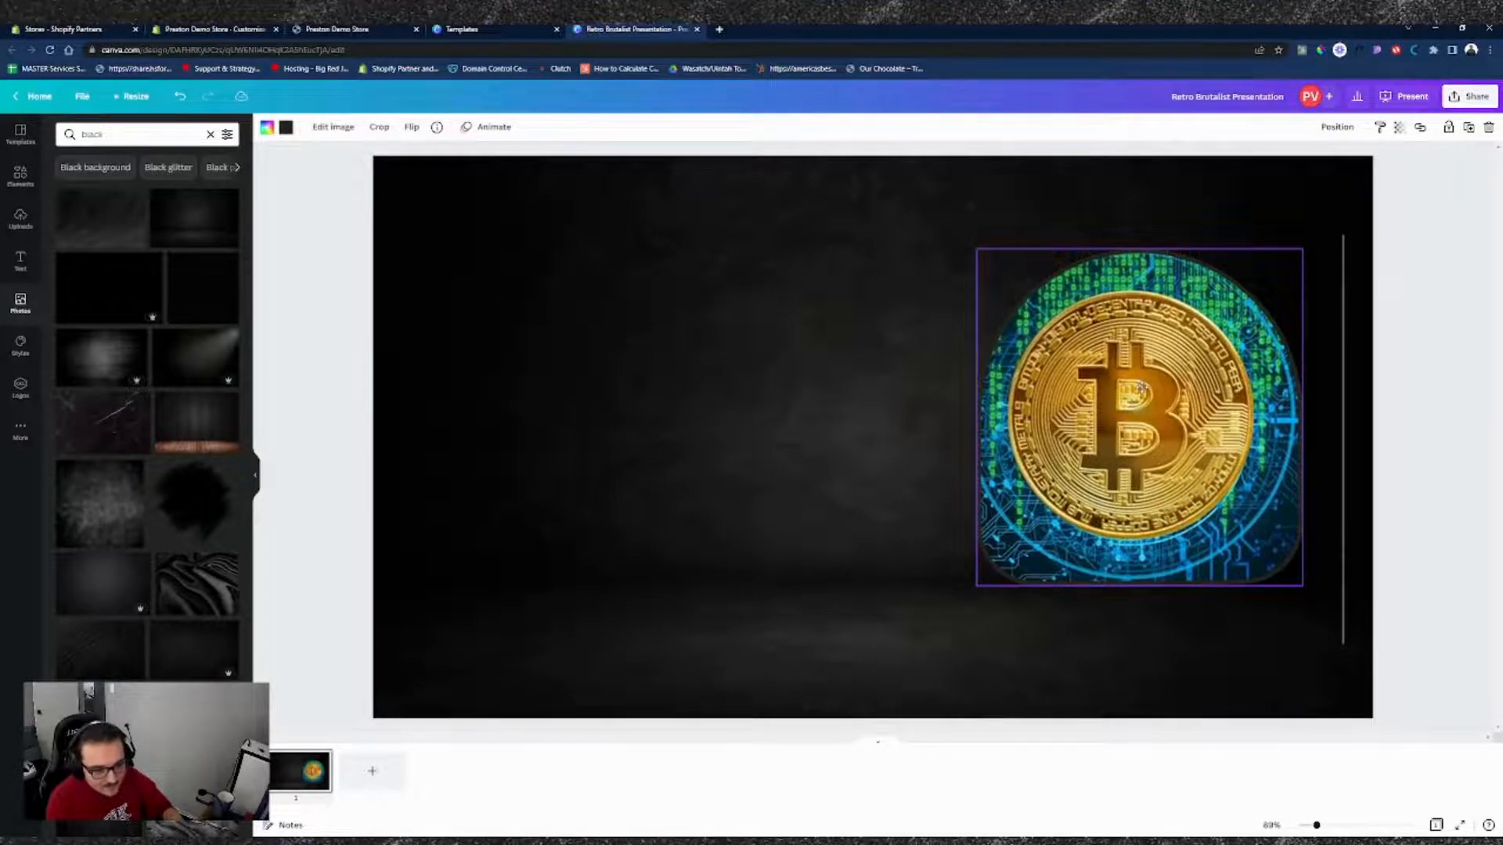
left_click_drag(1216, 429, 1213, 445)
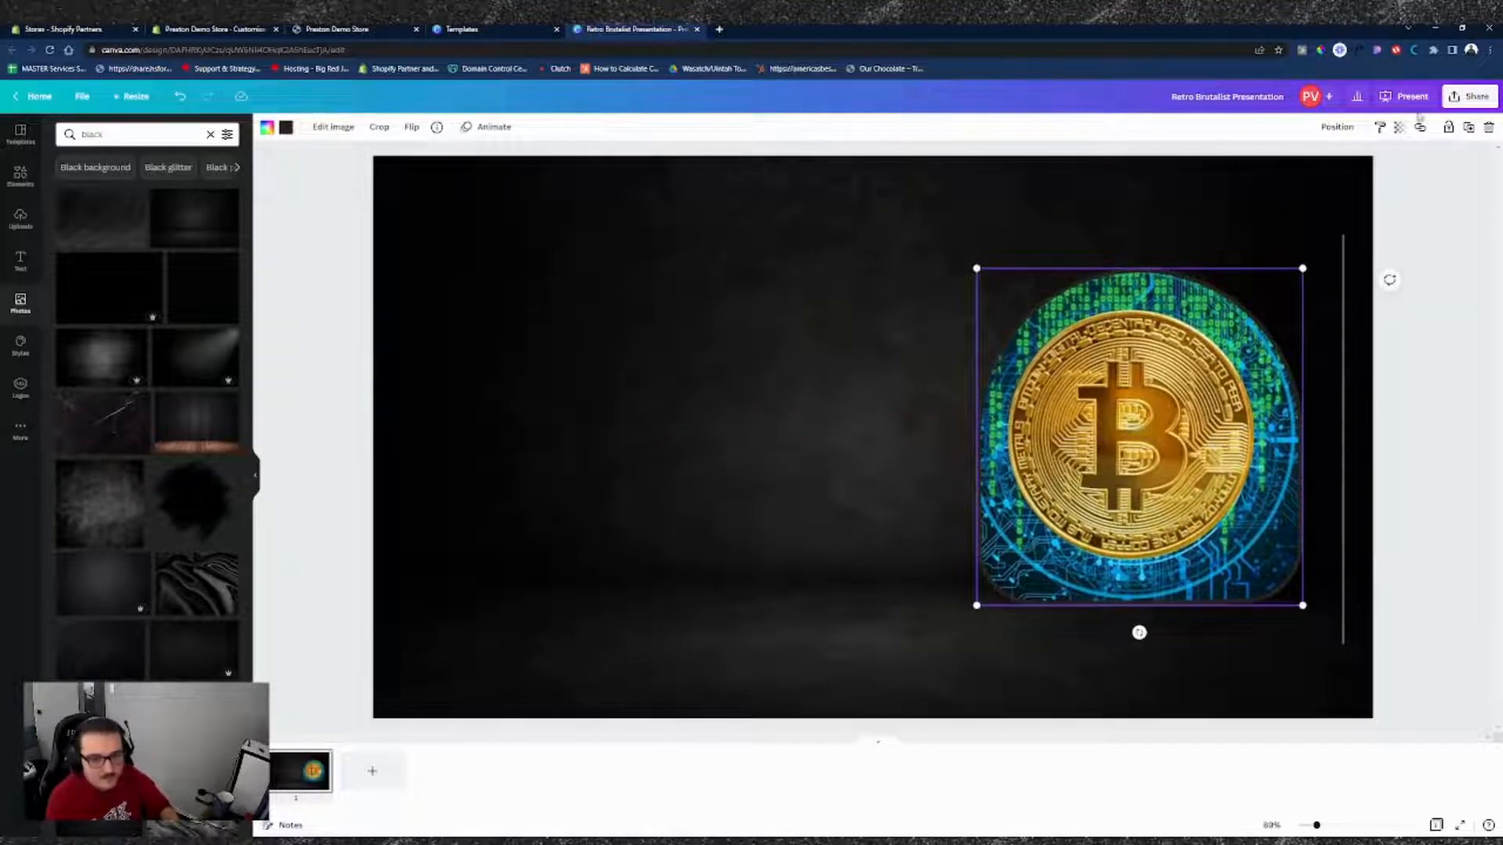
- Download the finished design as a JPG file
left_click(1464, 98)
left_click(1366, 384)
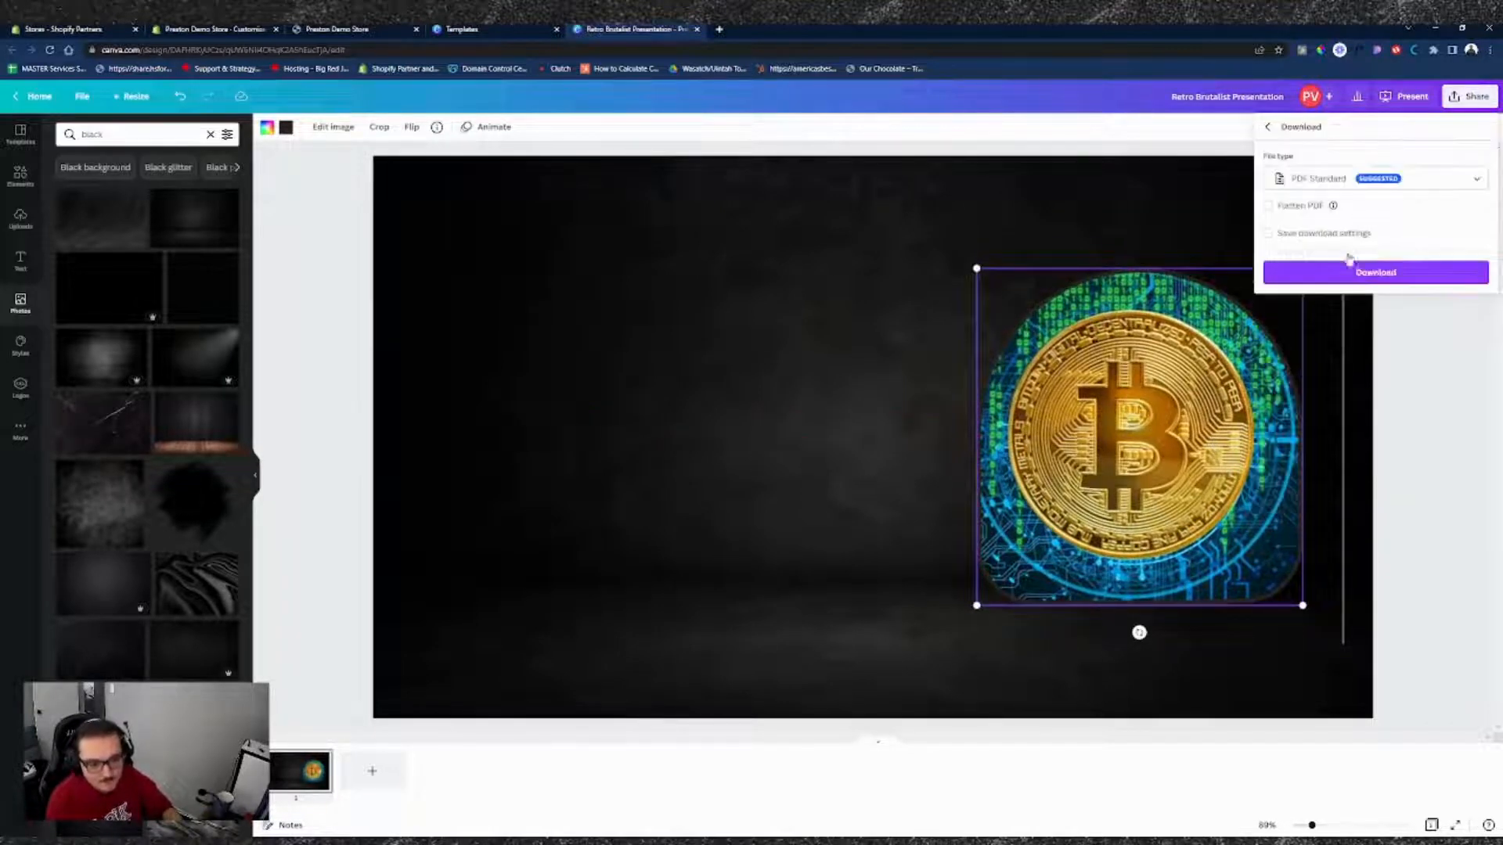
left_click(1341, 184)
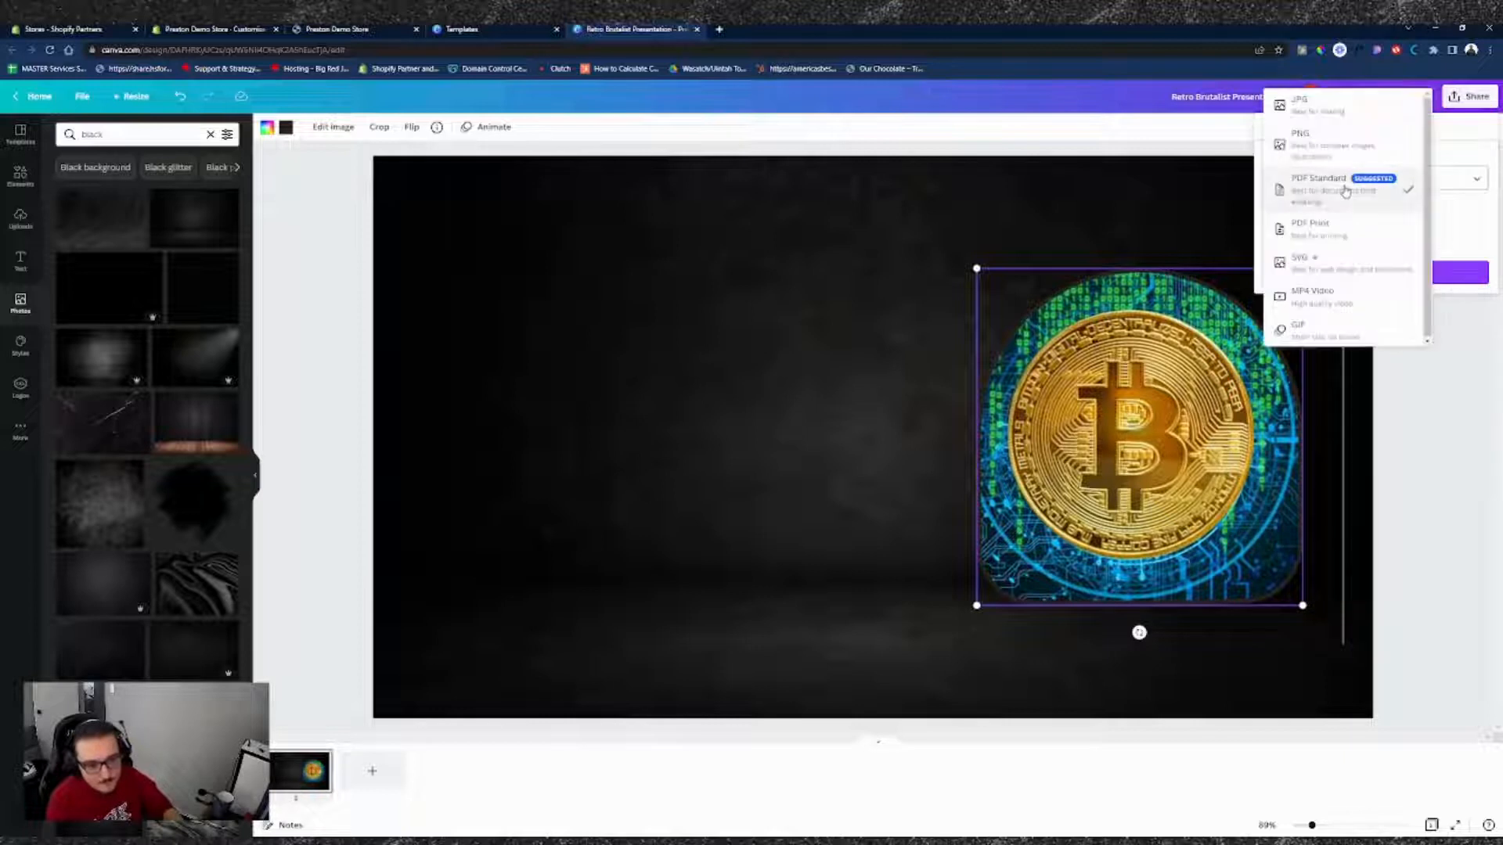
left_click(1330, 112)
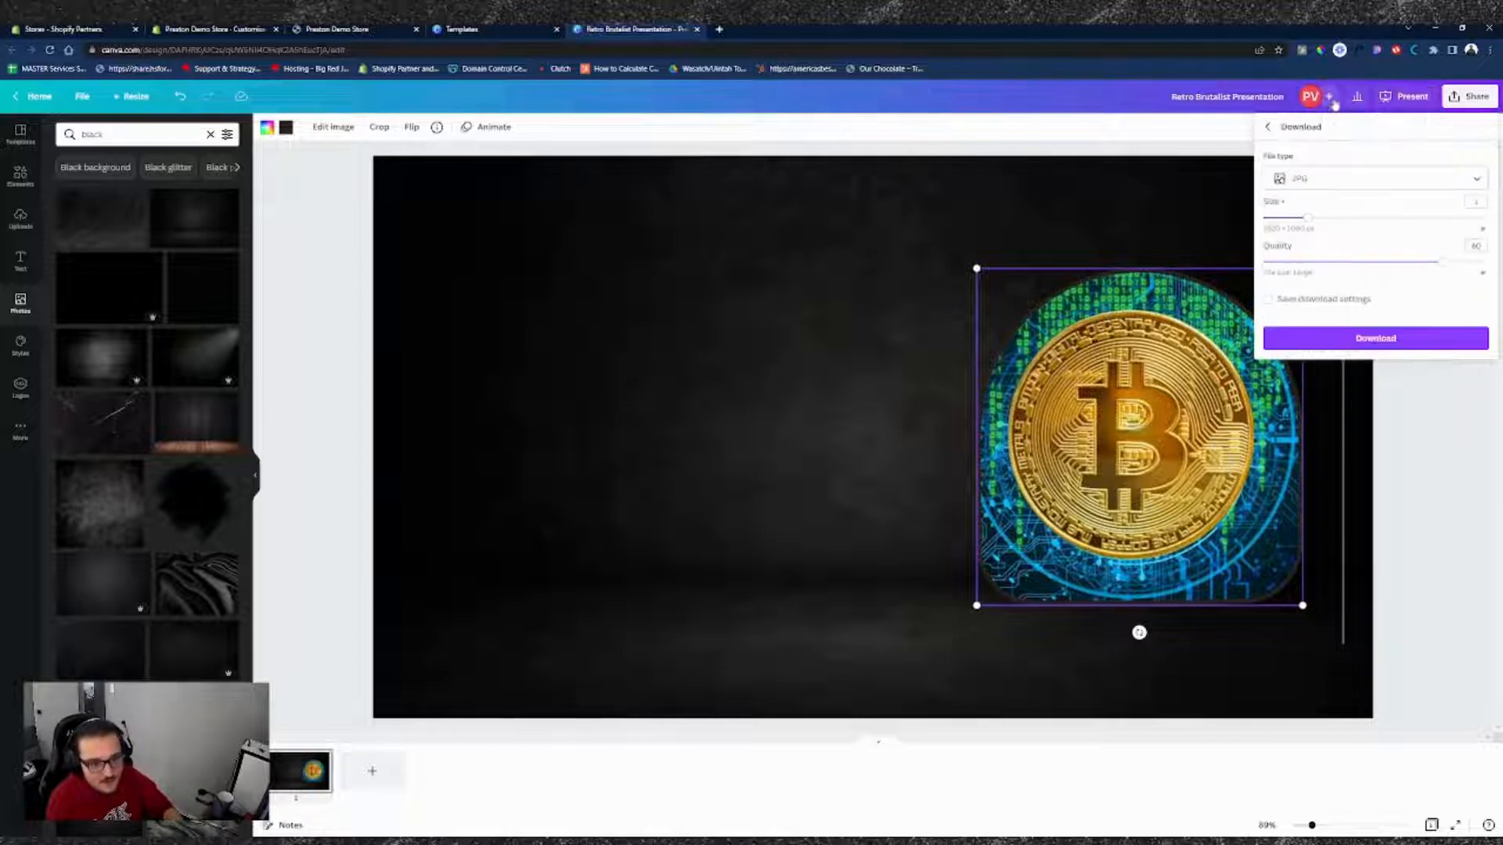
left_click(1380, 343)
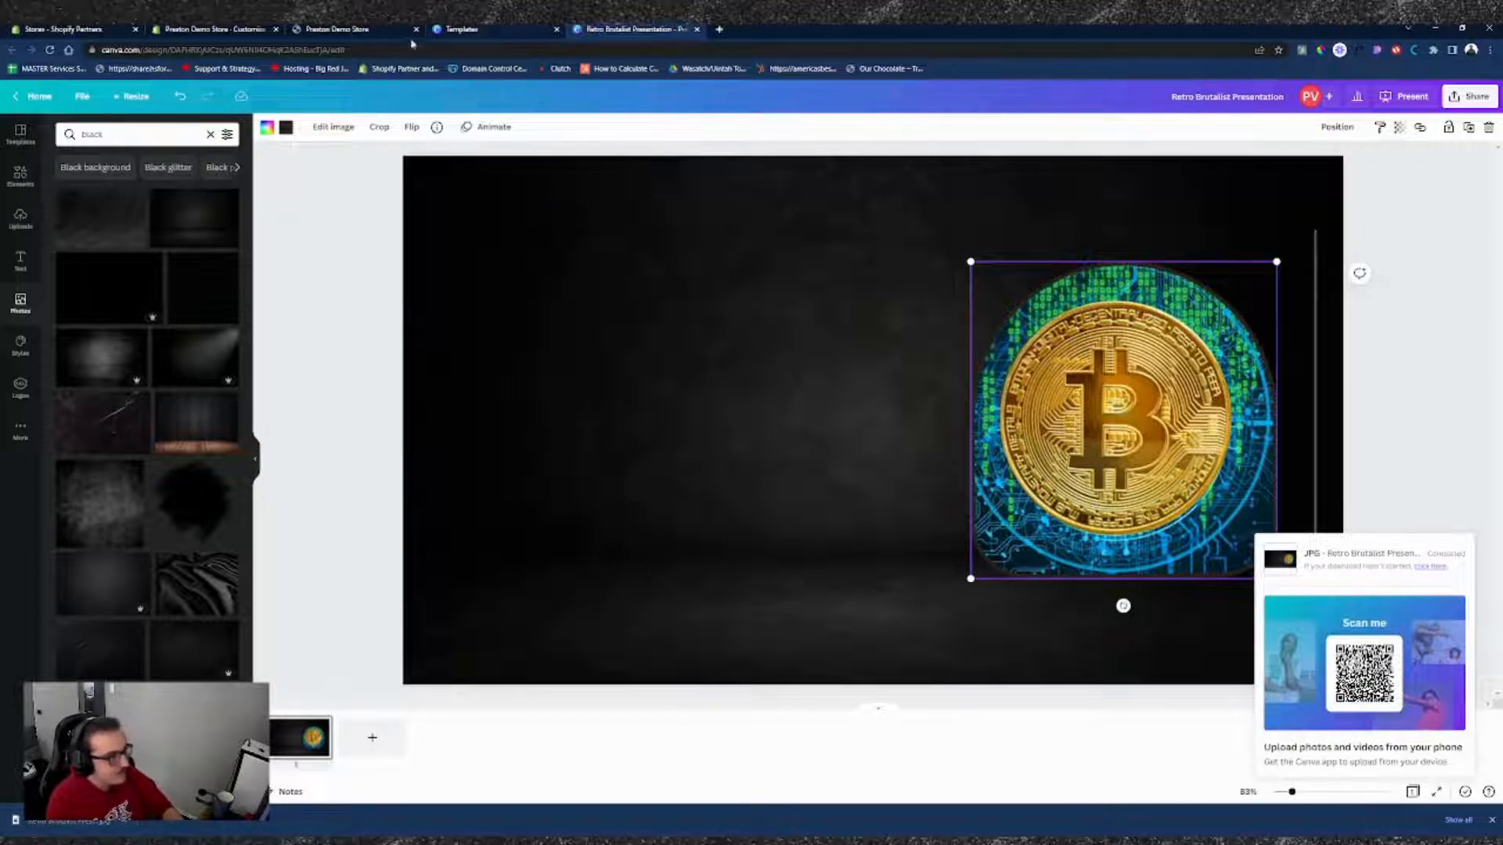
- Switch to the Shopify theme editor and upload the downloaded bitcoin JPG as the top image banner's first image
left_click(188, 30)
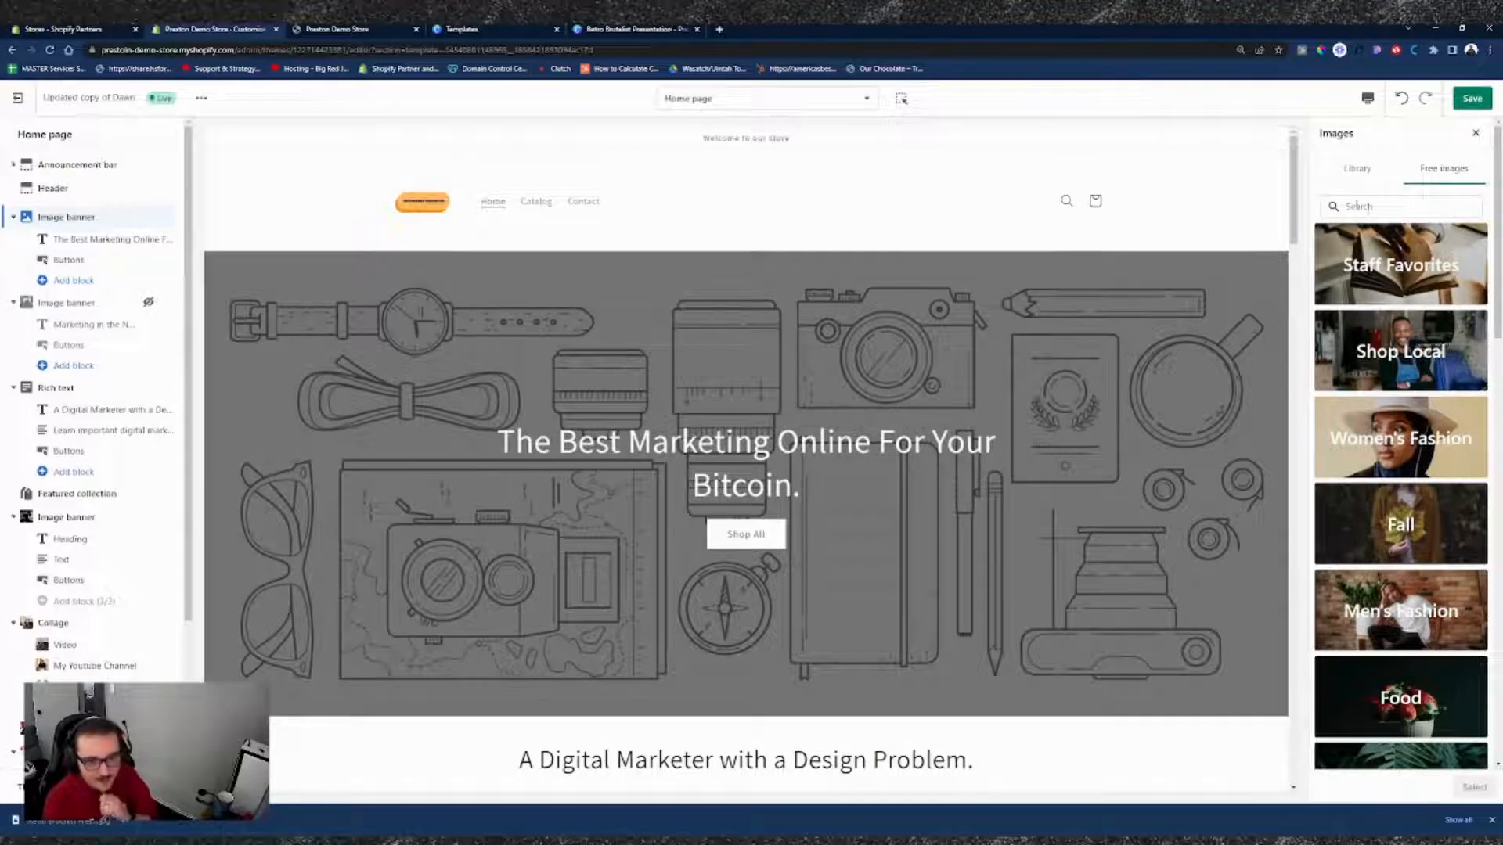
left_click(1357, 169)
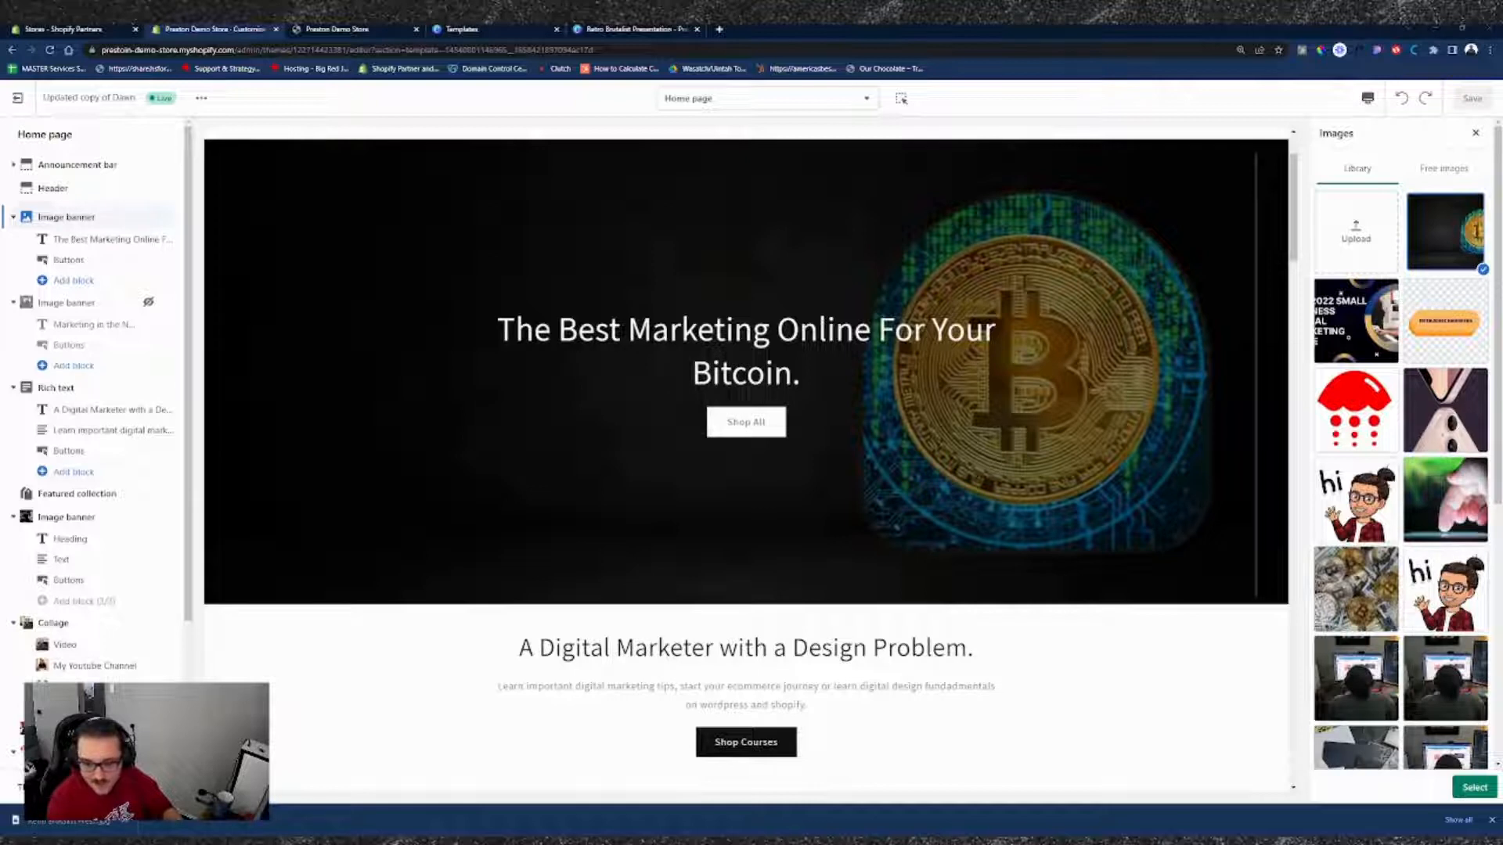
scroll(746, 465, "up", 2)
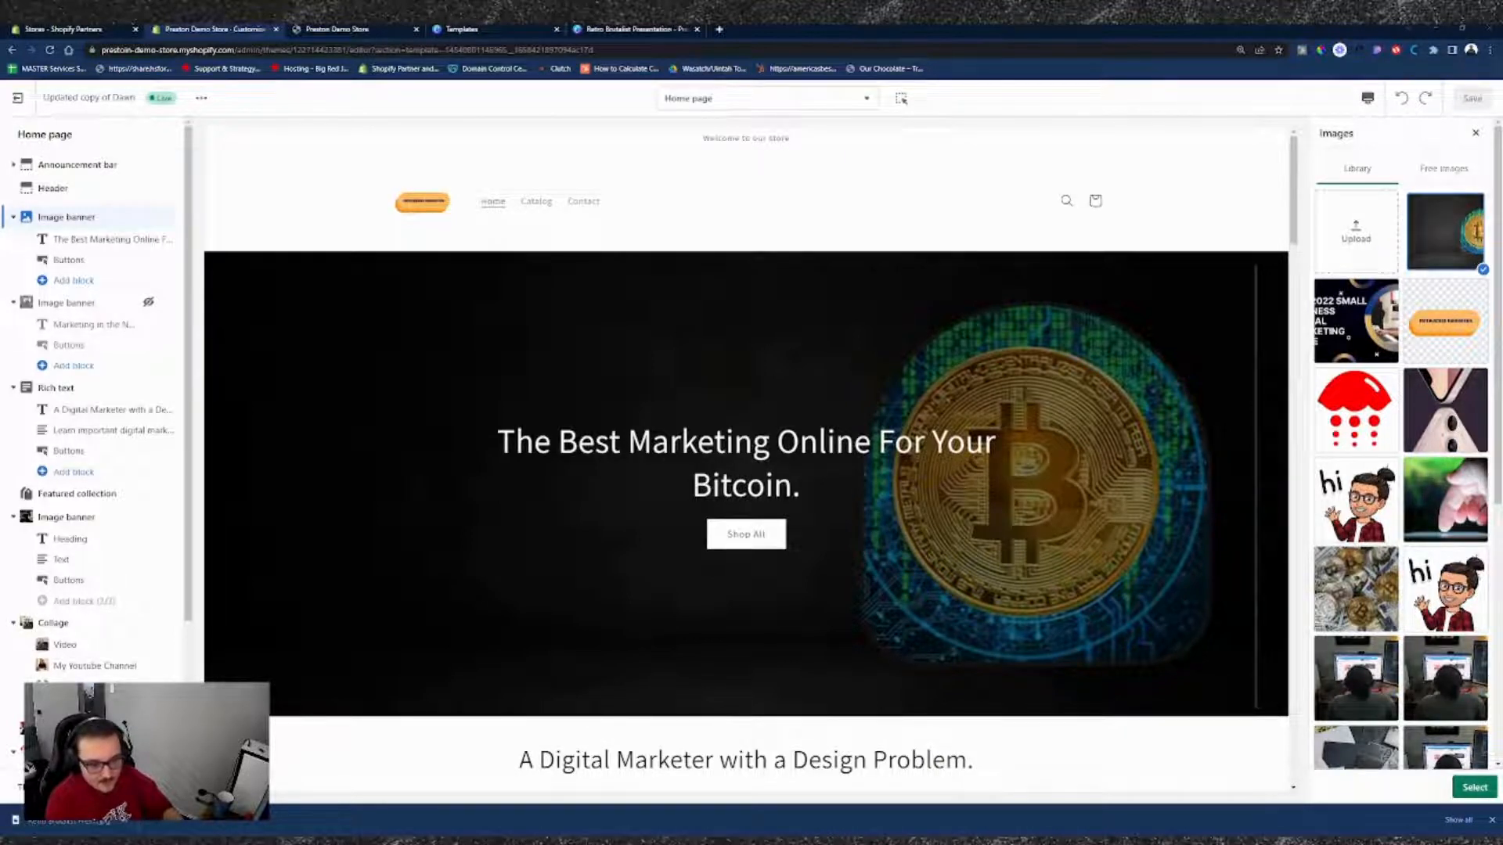
left_click(1482, 790)
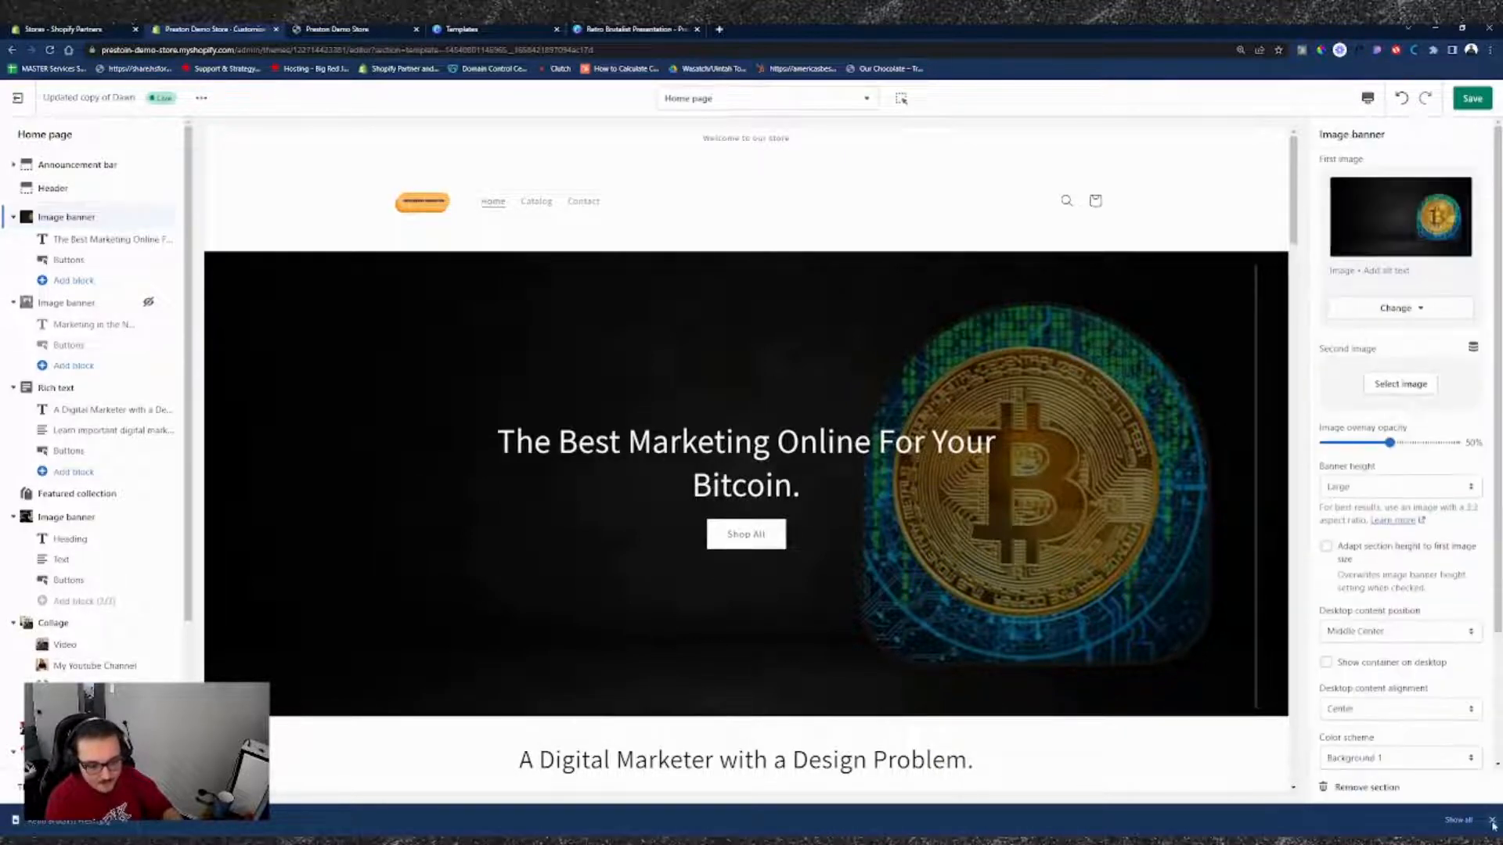
left_click(1492, 819)
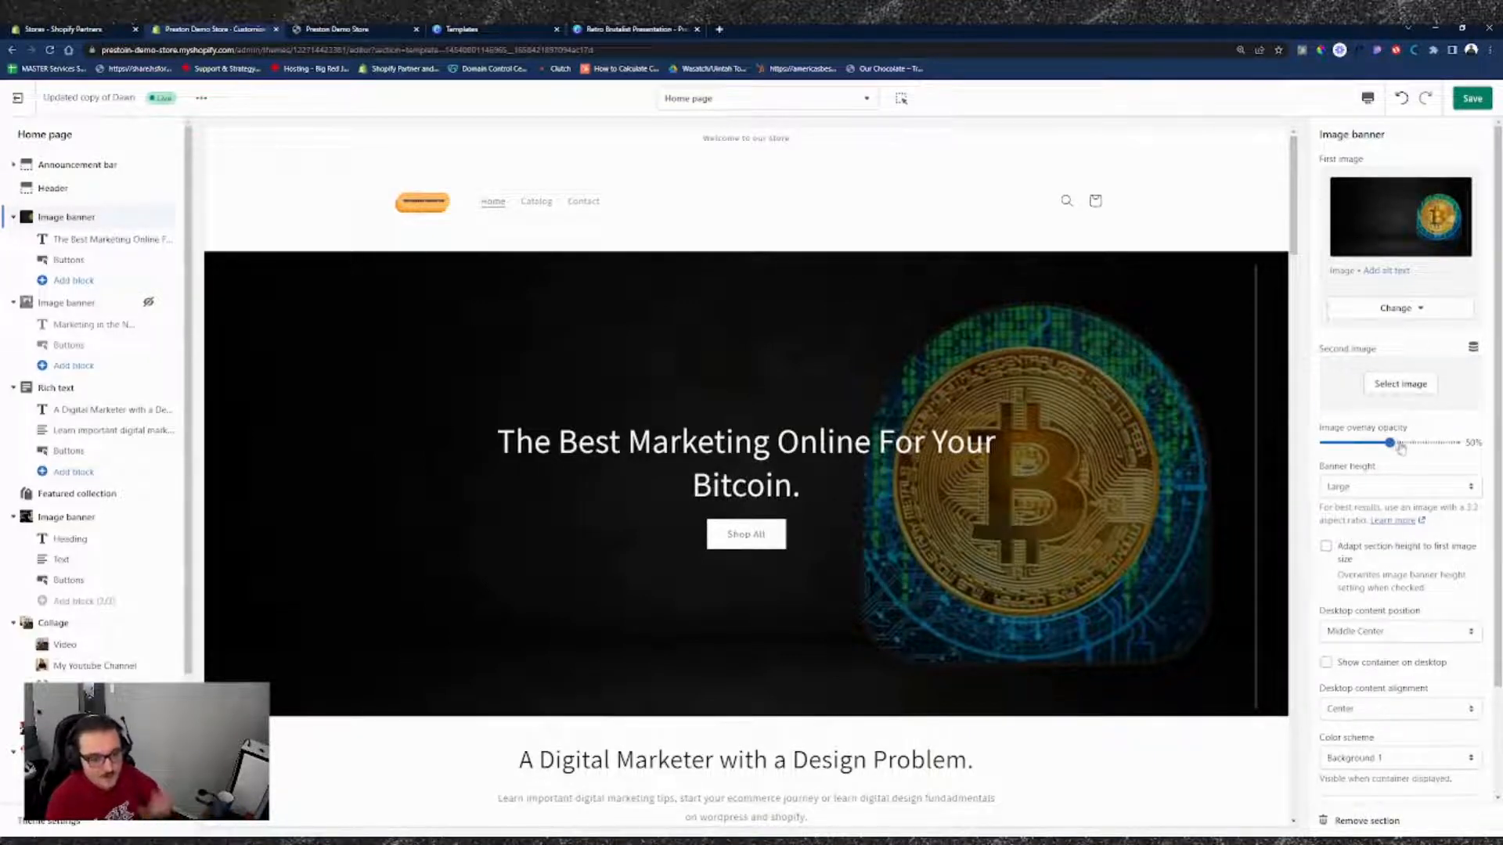
- Set the image banner's overlay opacity to 0% and check its heading's size options
left_click_drag(1391, 443, 1323, 443)
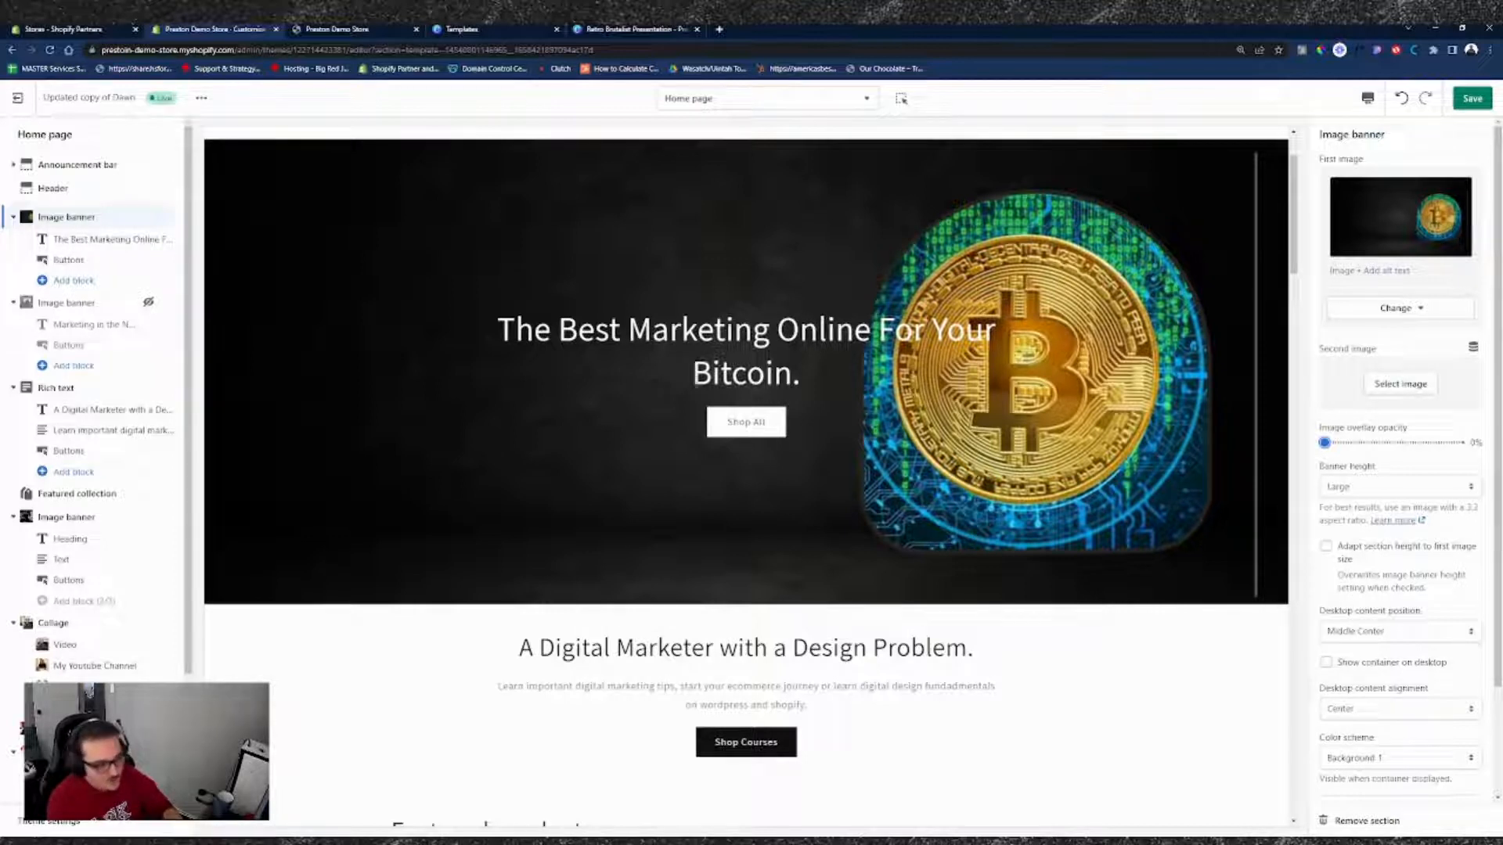
left_click(106, 237)
left_click(1363, 237)
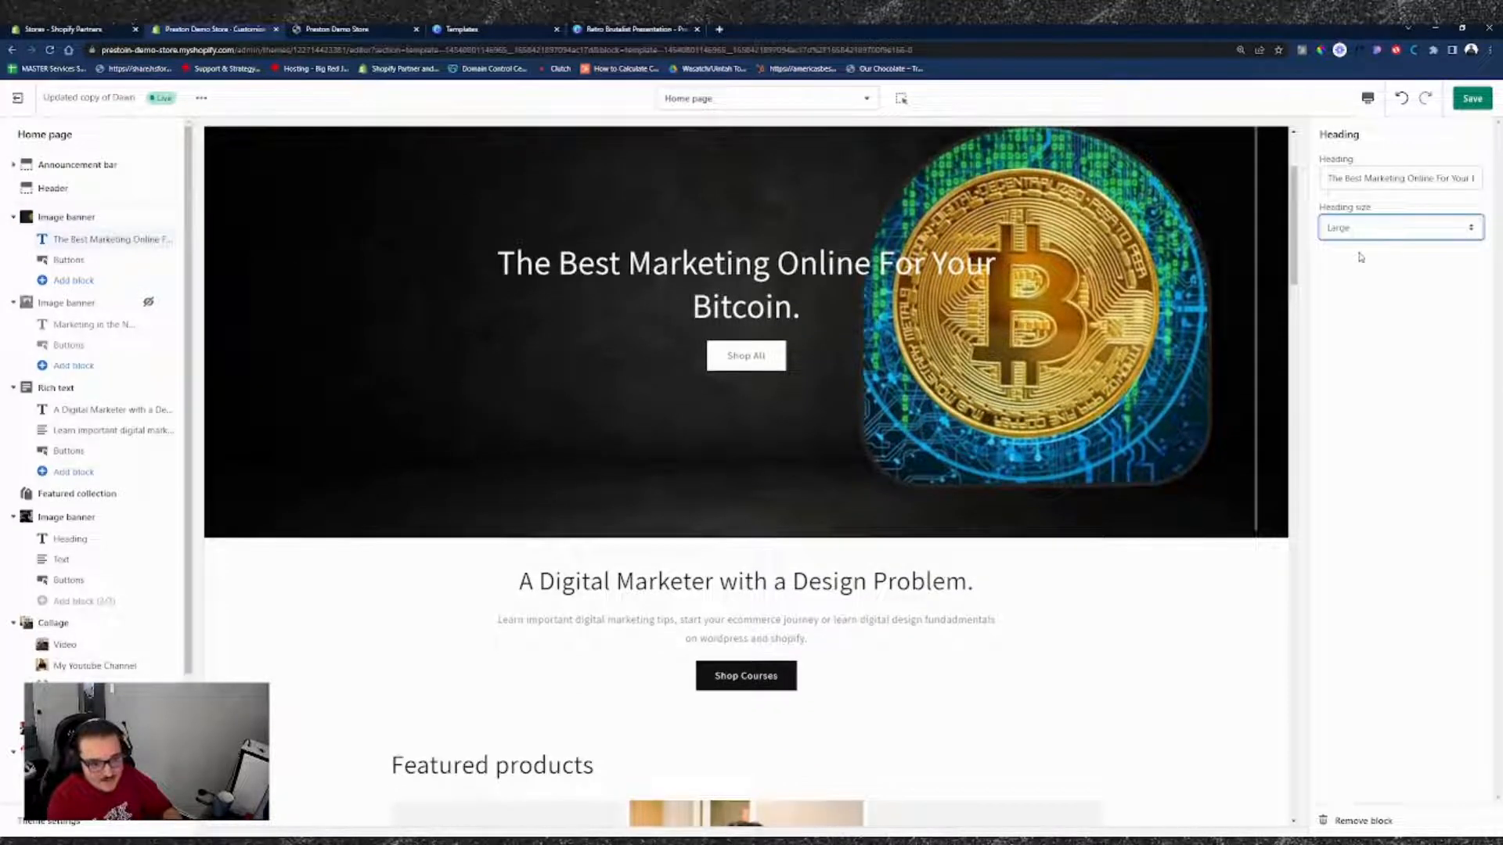
left_click(106, 220)
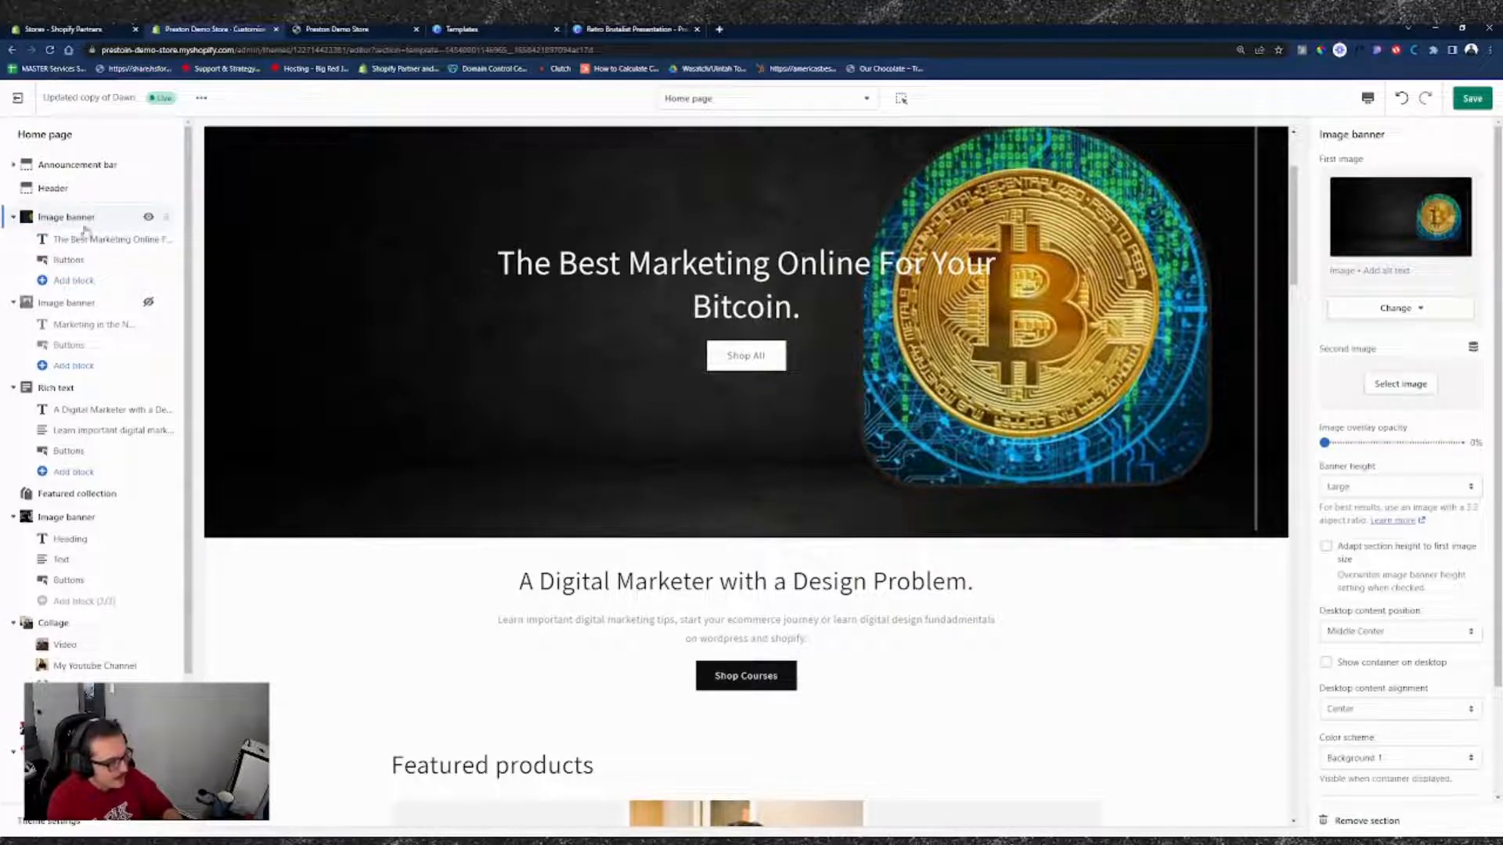
- Set the banner's desktop content position to Middle Left and content alignment to Left, and save the changes
scroll(1362, 438, "down", 2)
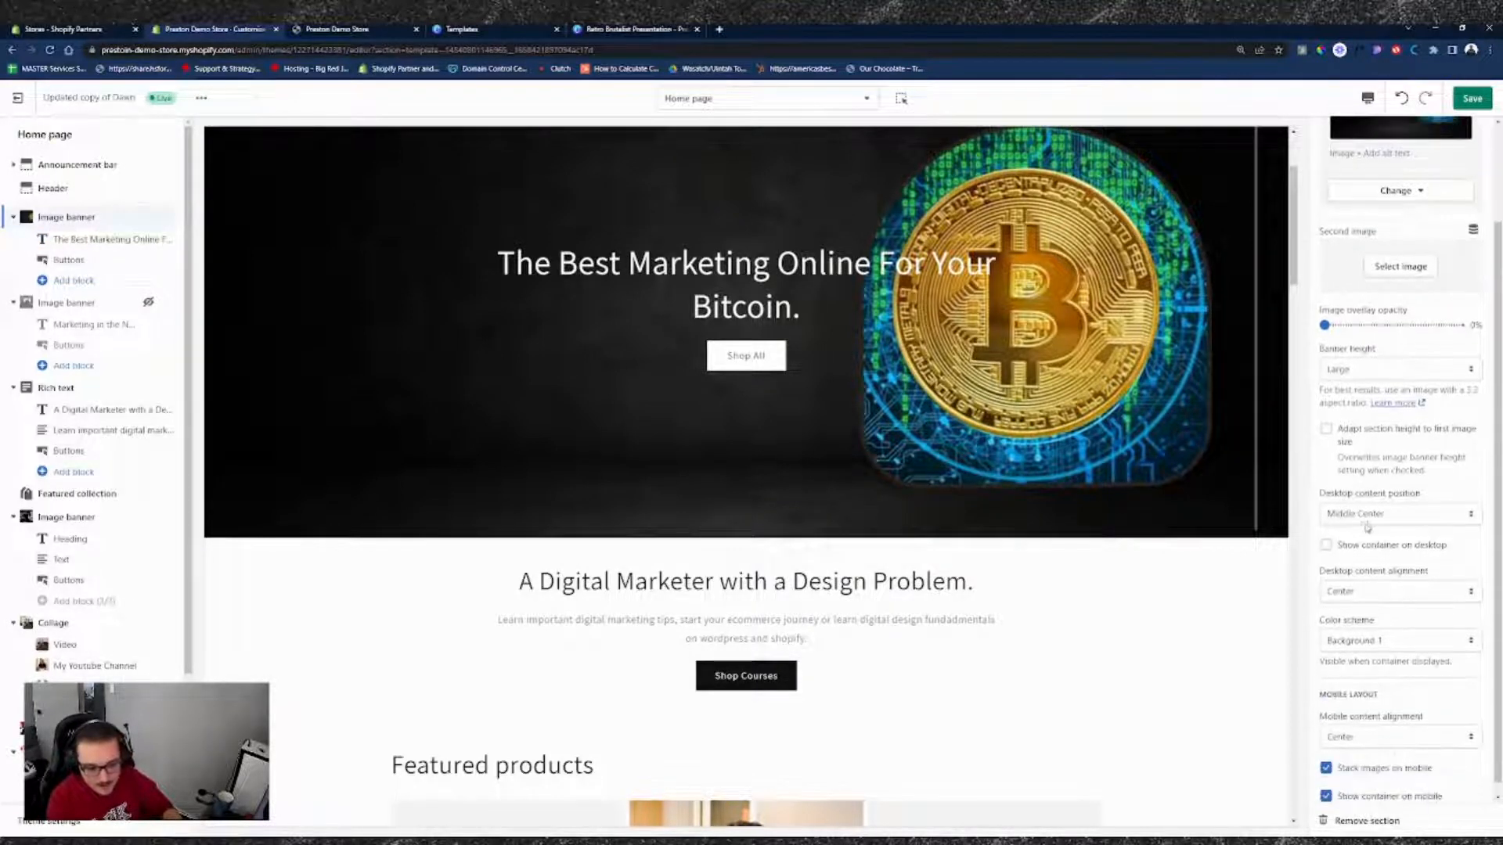
left_click(1368, 516)
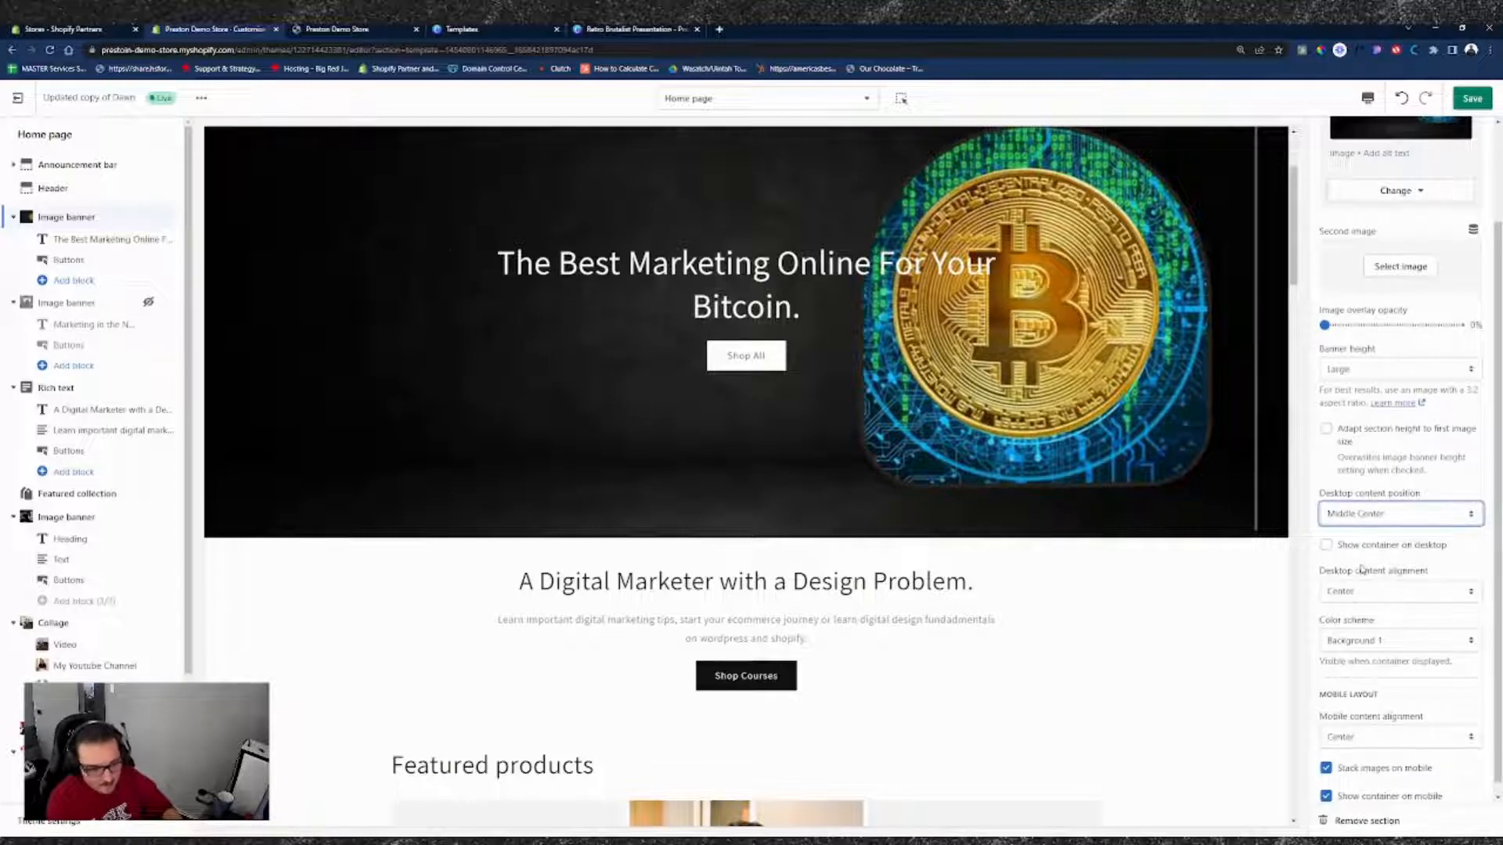
key("Up")
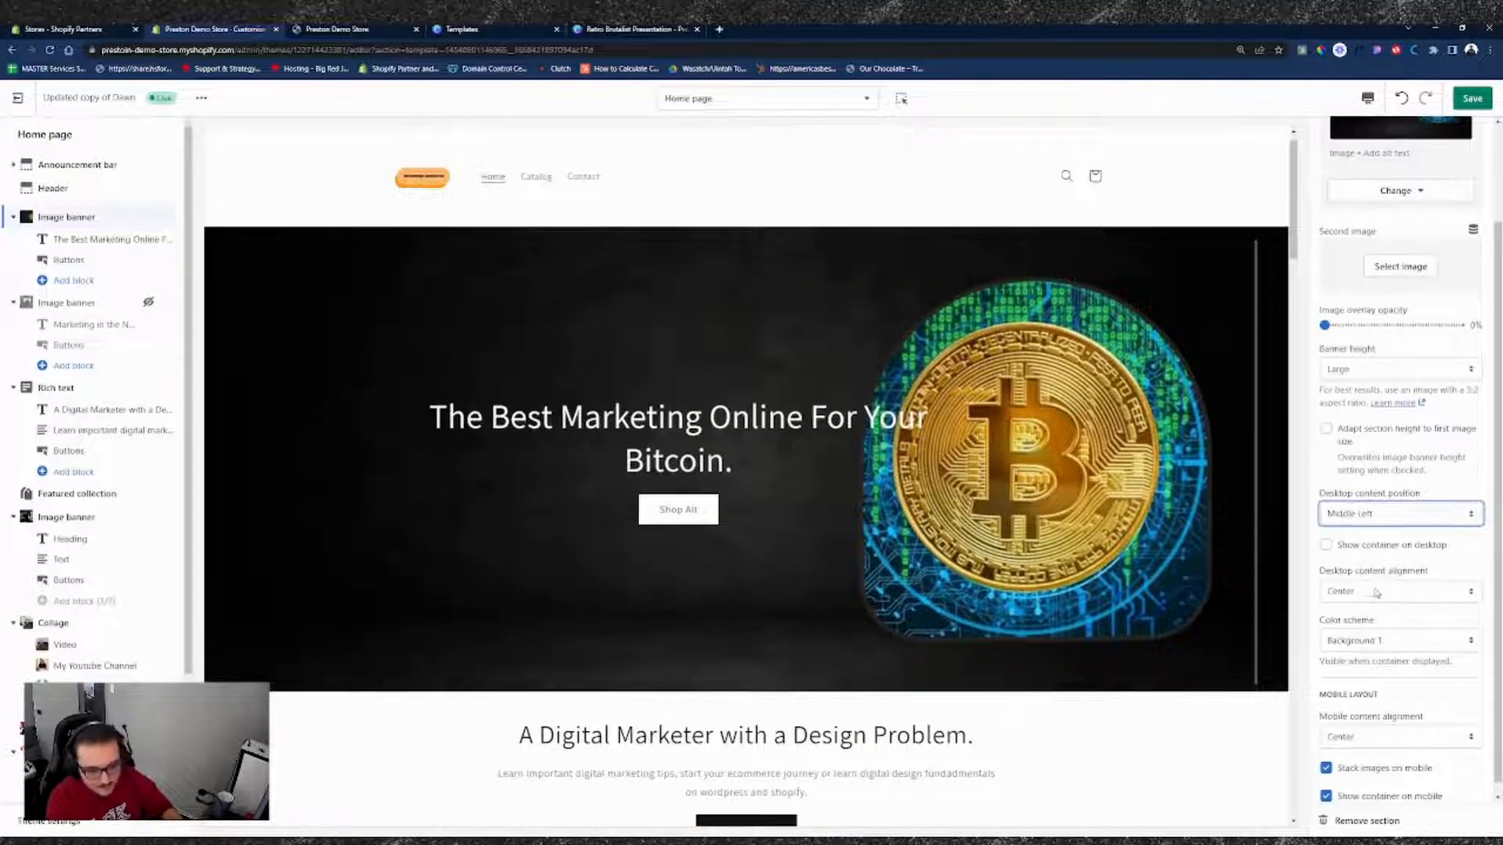
scroll(1378, 579, "down", 1)
left_click(1392, 581)
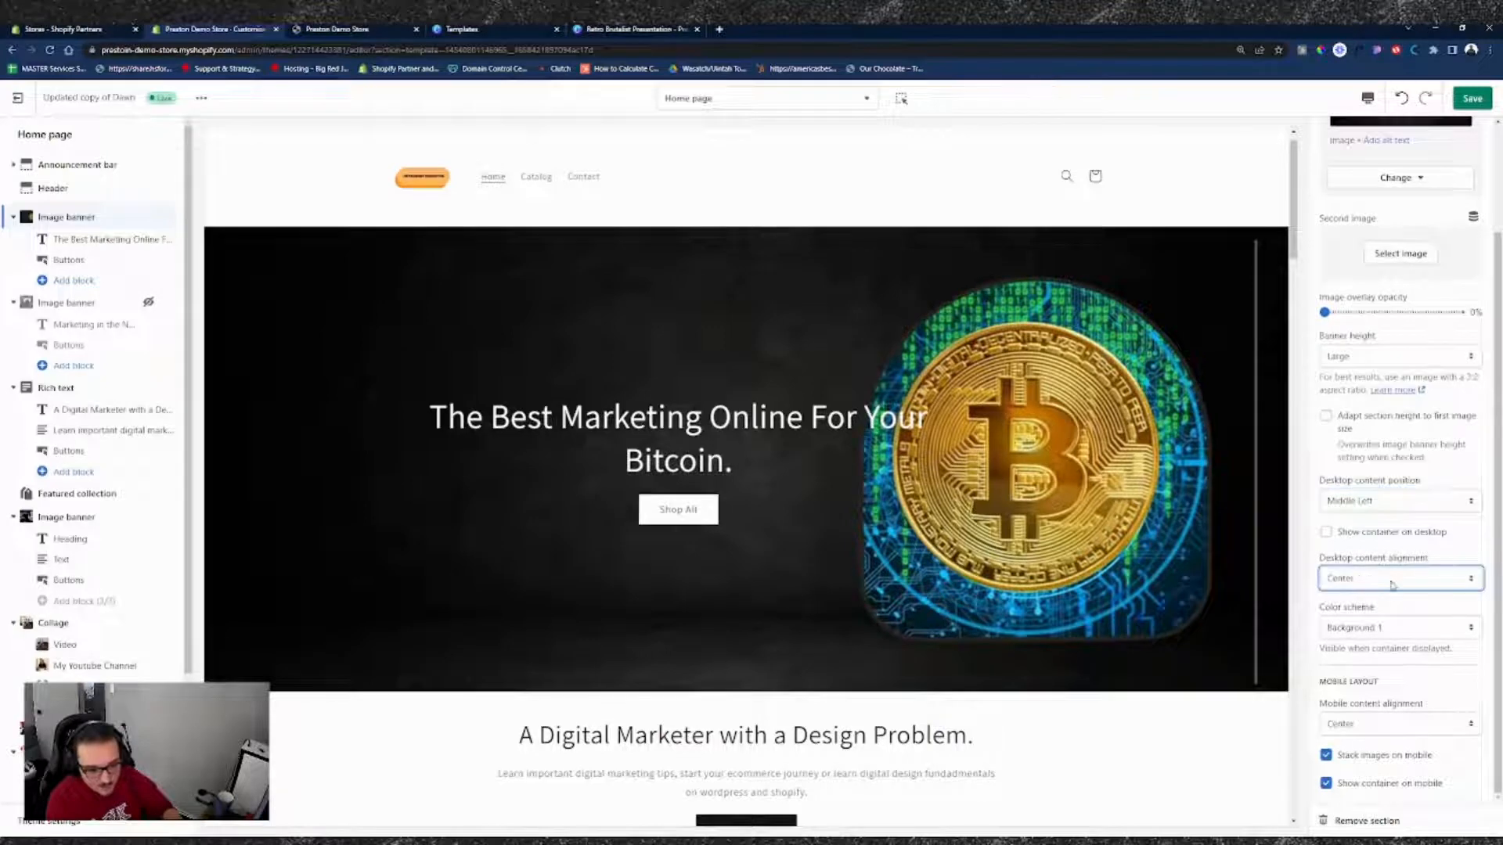
key("Up")
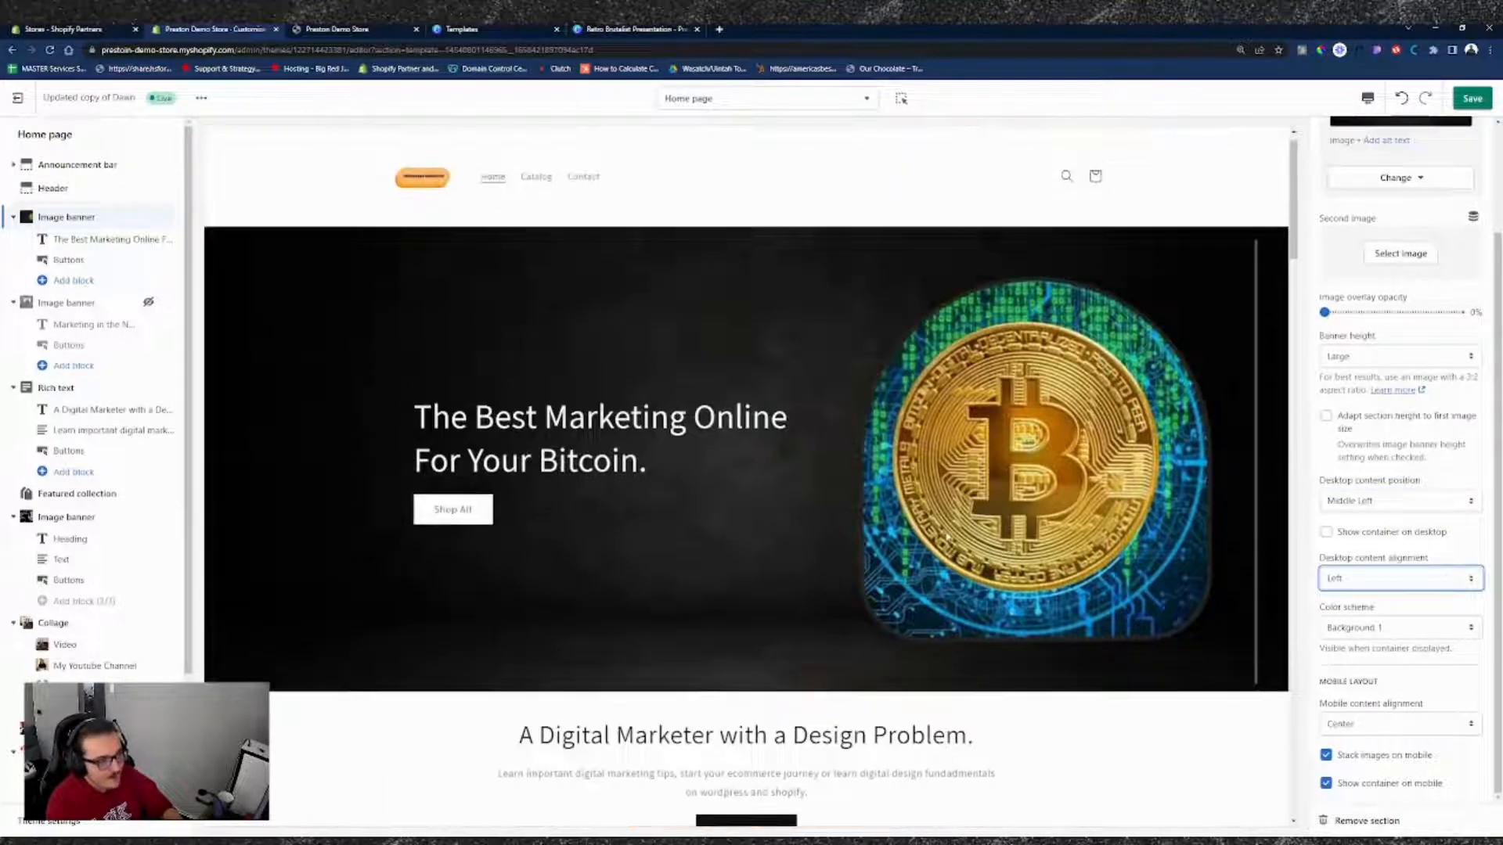
key("ctrl+s")
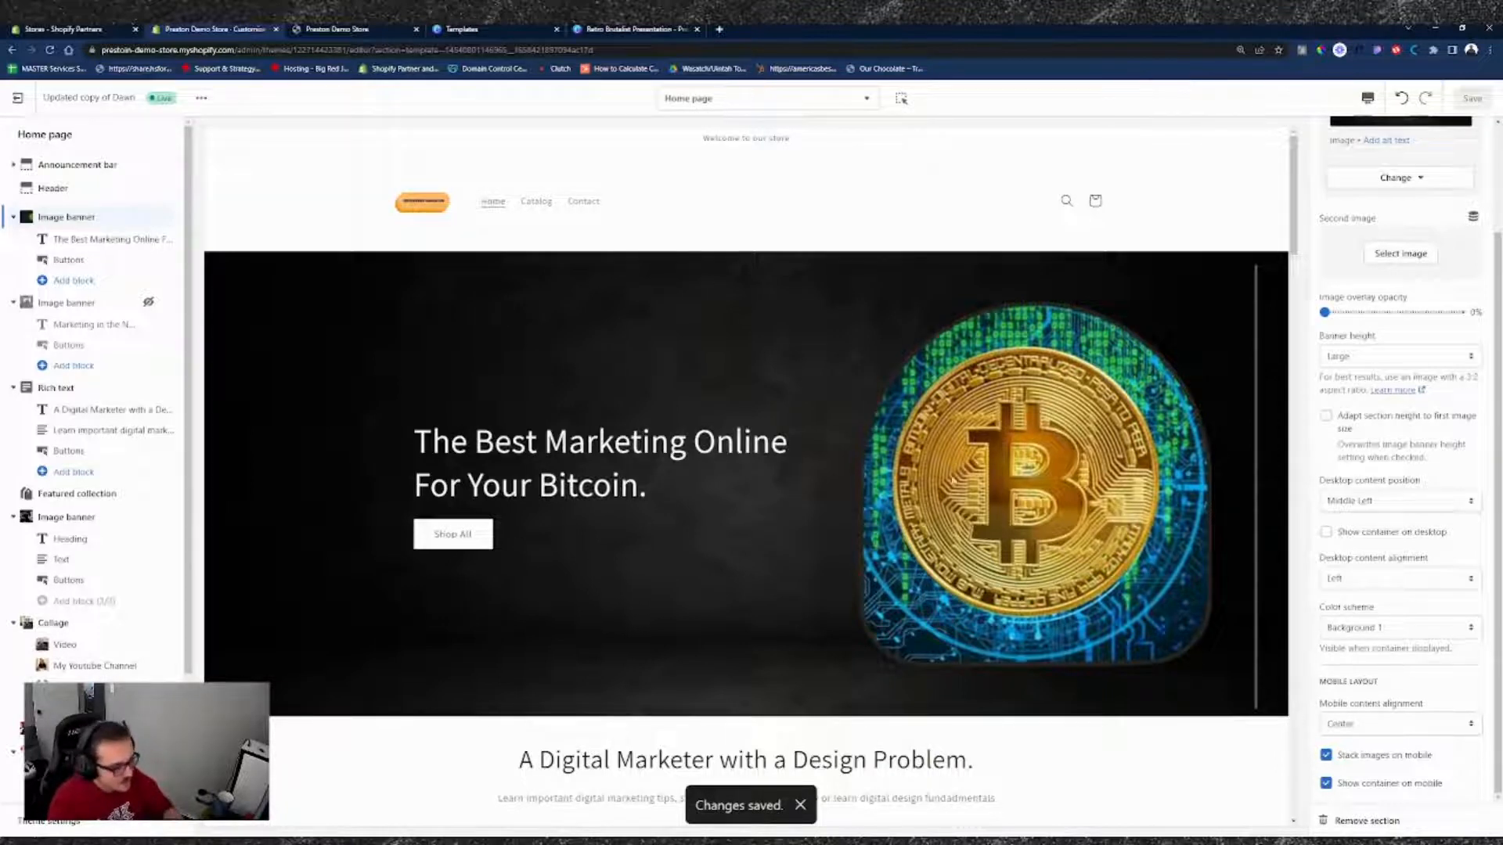
- Look through the home page preview from the new banner down to the footer and back to the multicolumn section
scroll(1425, 288, "up", 3)
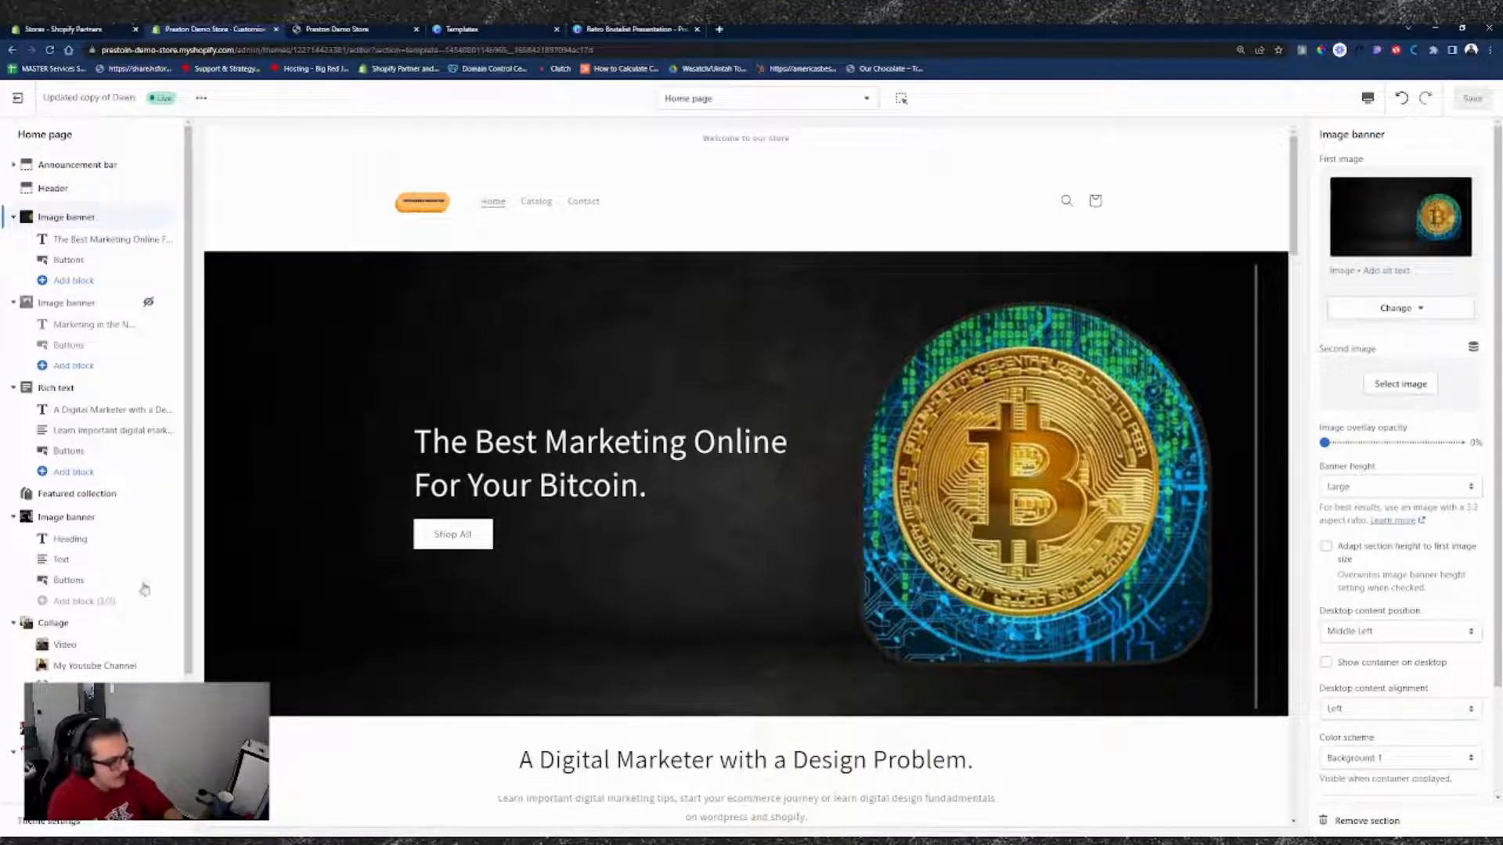
scroll(580, 537, "down", 10)
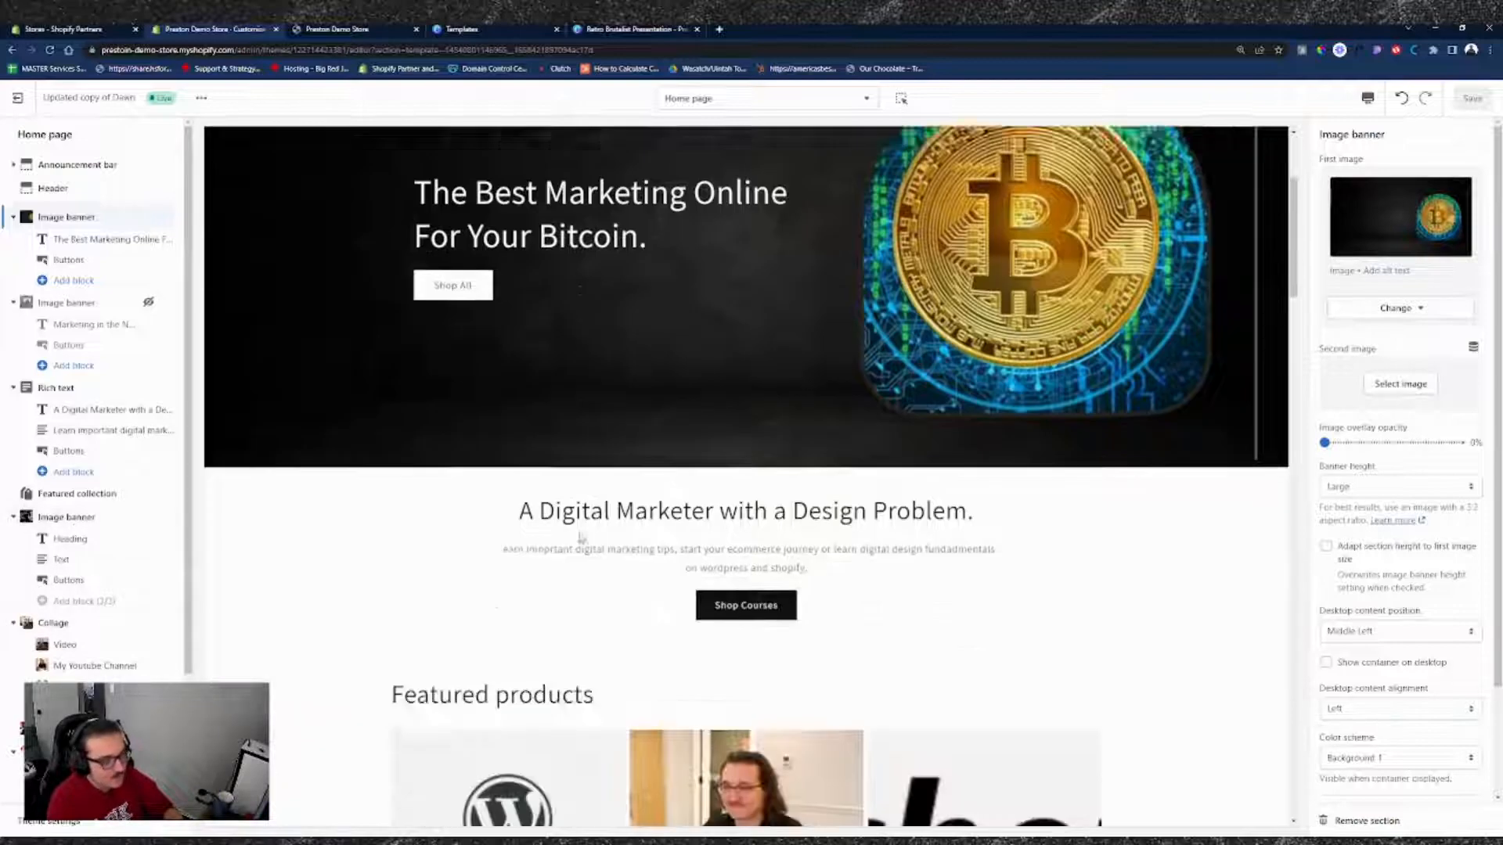
scroll(580, 537, "down", 5)
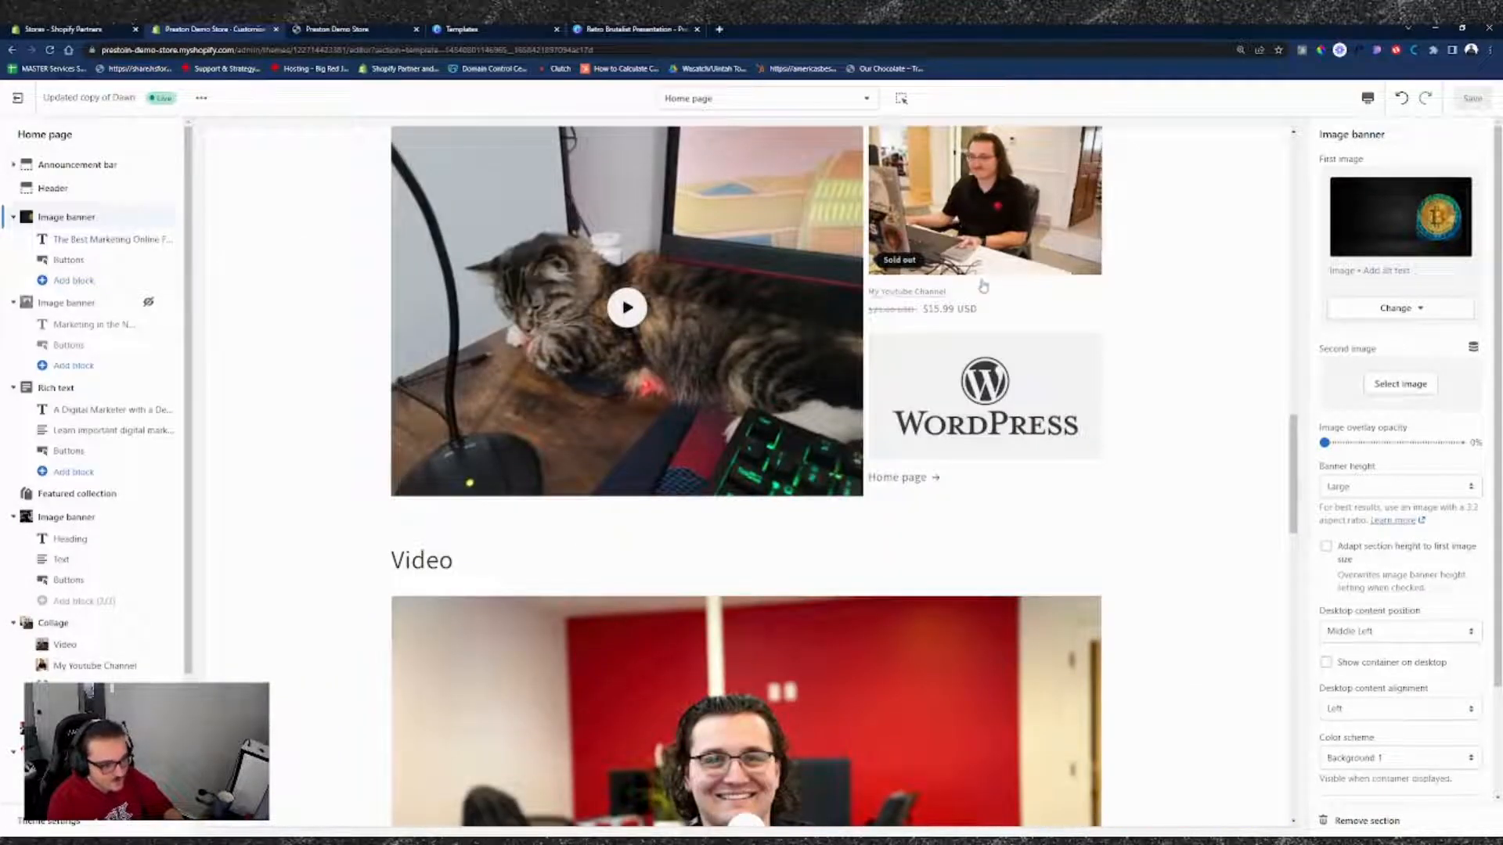
scroll(580, 537, "down", 9)
scroll(714, 422, "down", 5)
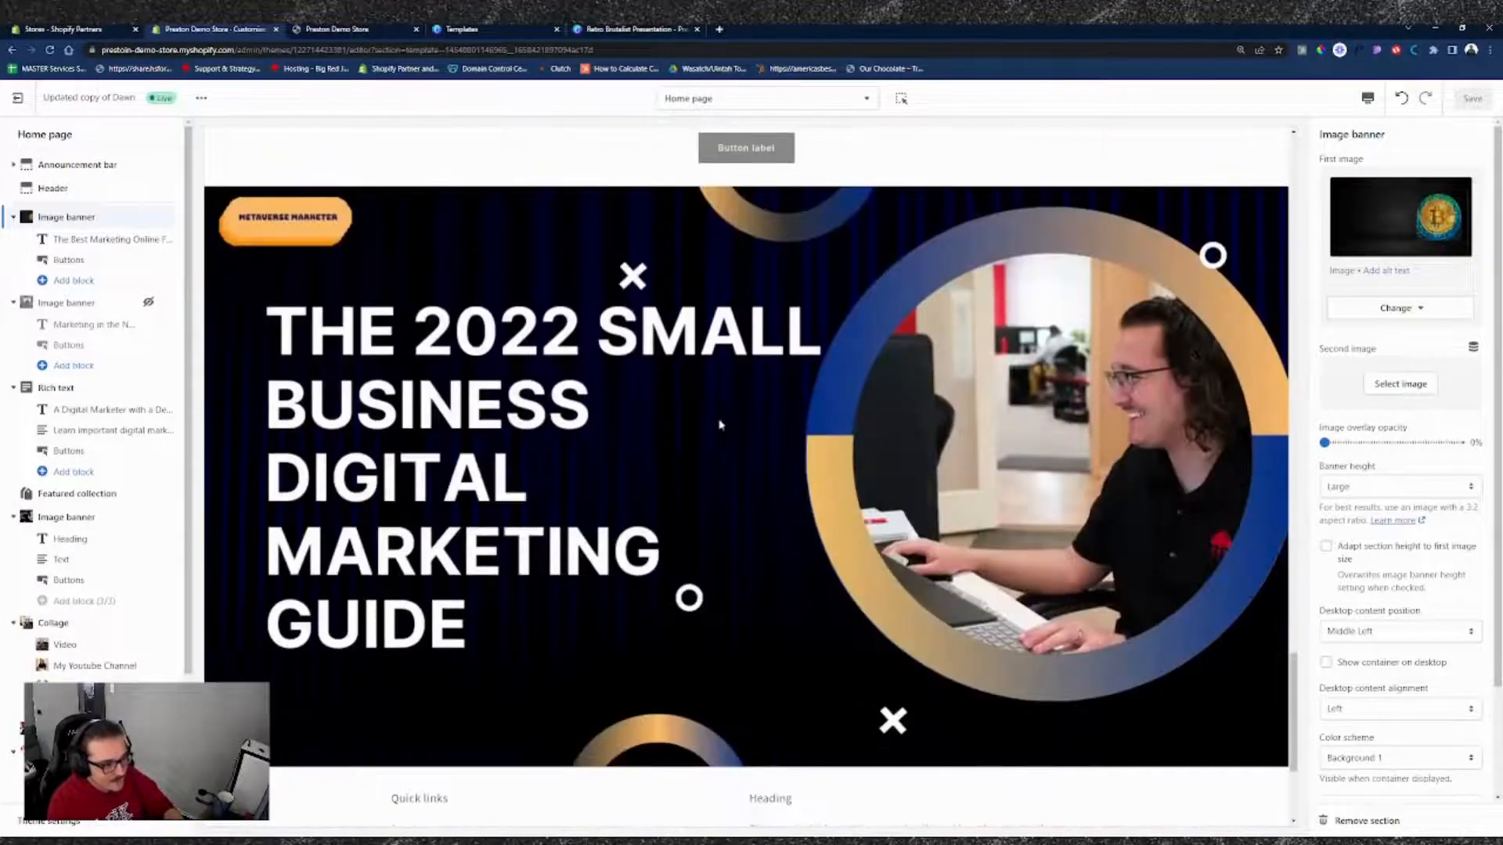
scroll(715, 423, "down", 3)
scroll(729, 434, "up", 5)
scroll(730, 434, "up", 5)
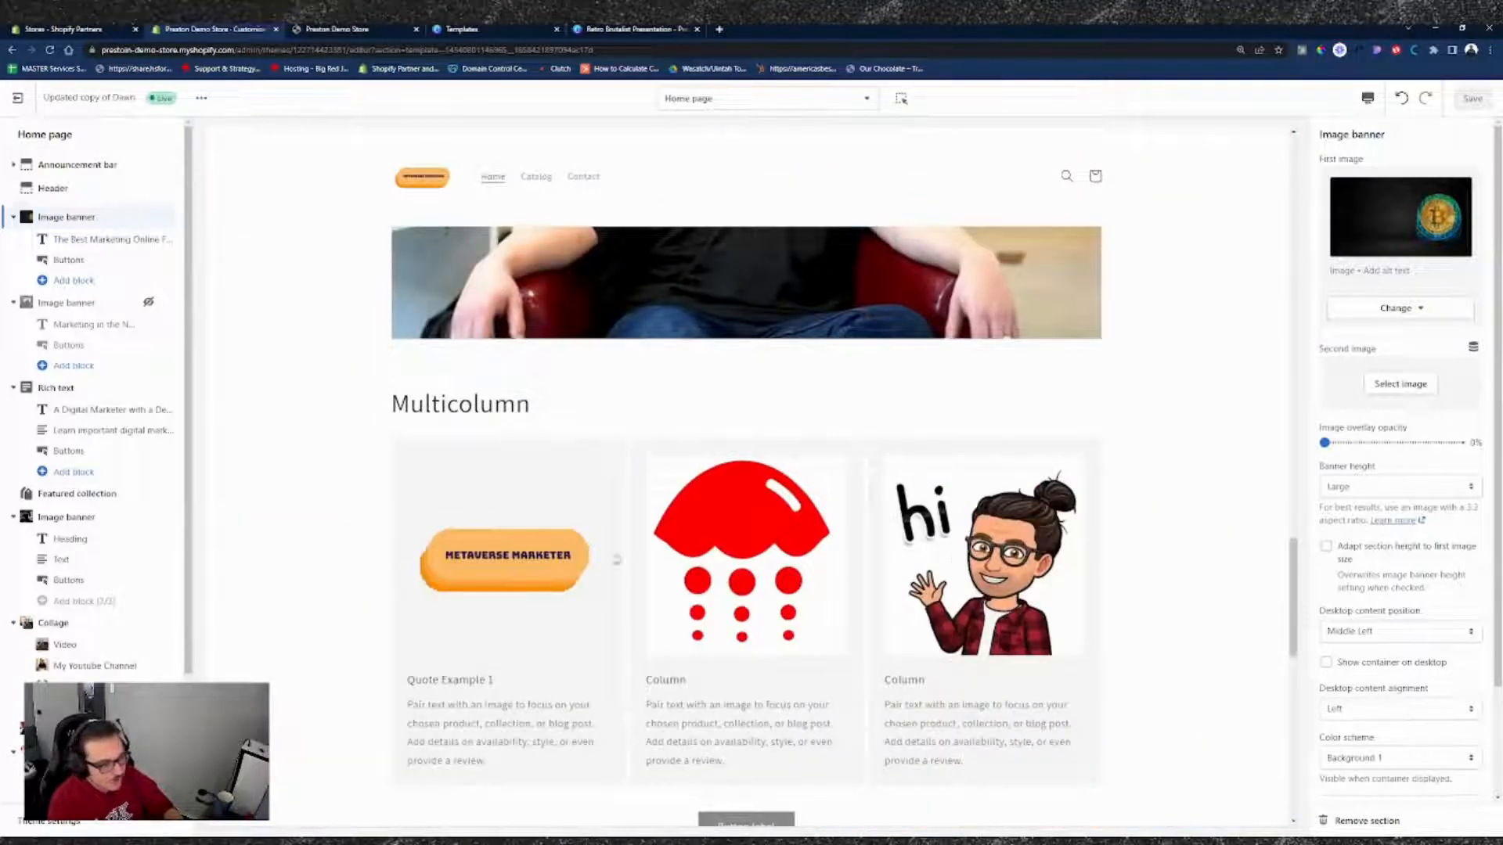
- Open the Multicolumn section's settings and examine its heading alongside the three columns in the preview
left_click_drag(559, 407, 367, 411)
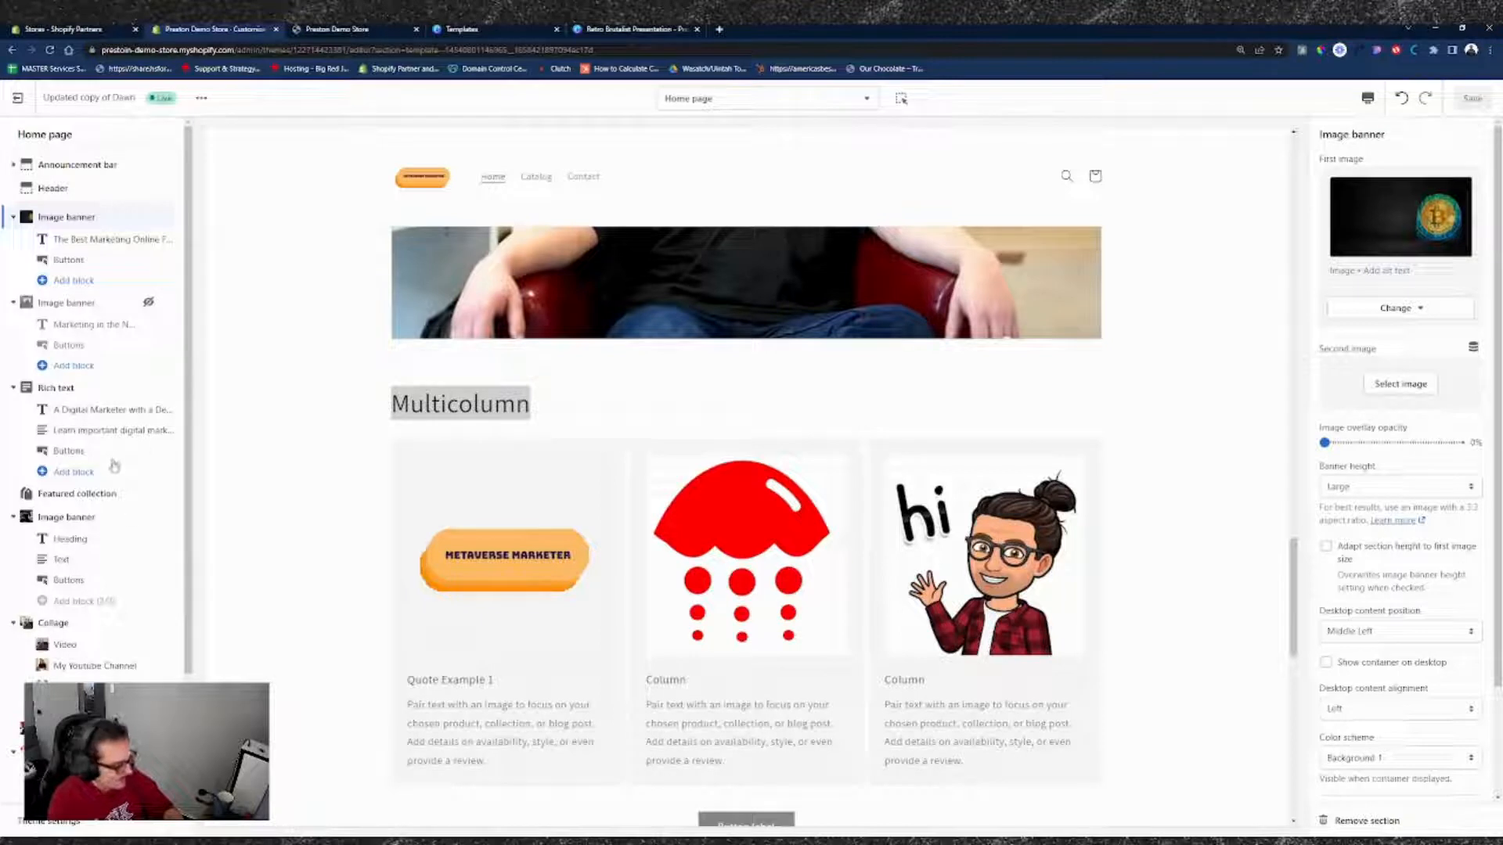
scroll(88, 323, "down", 2)
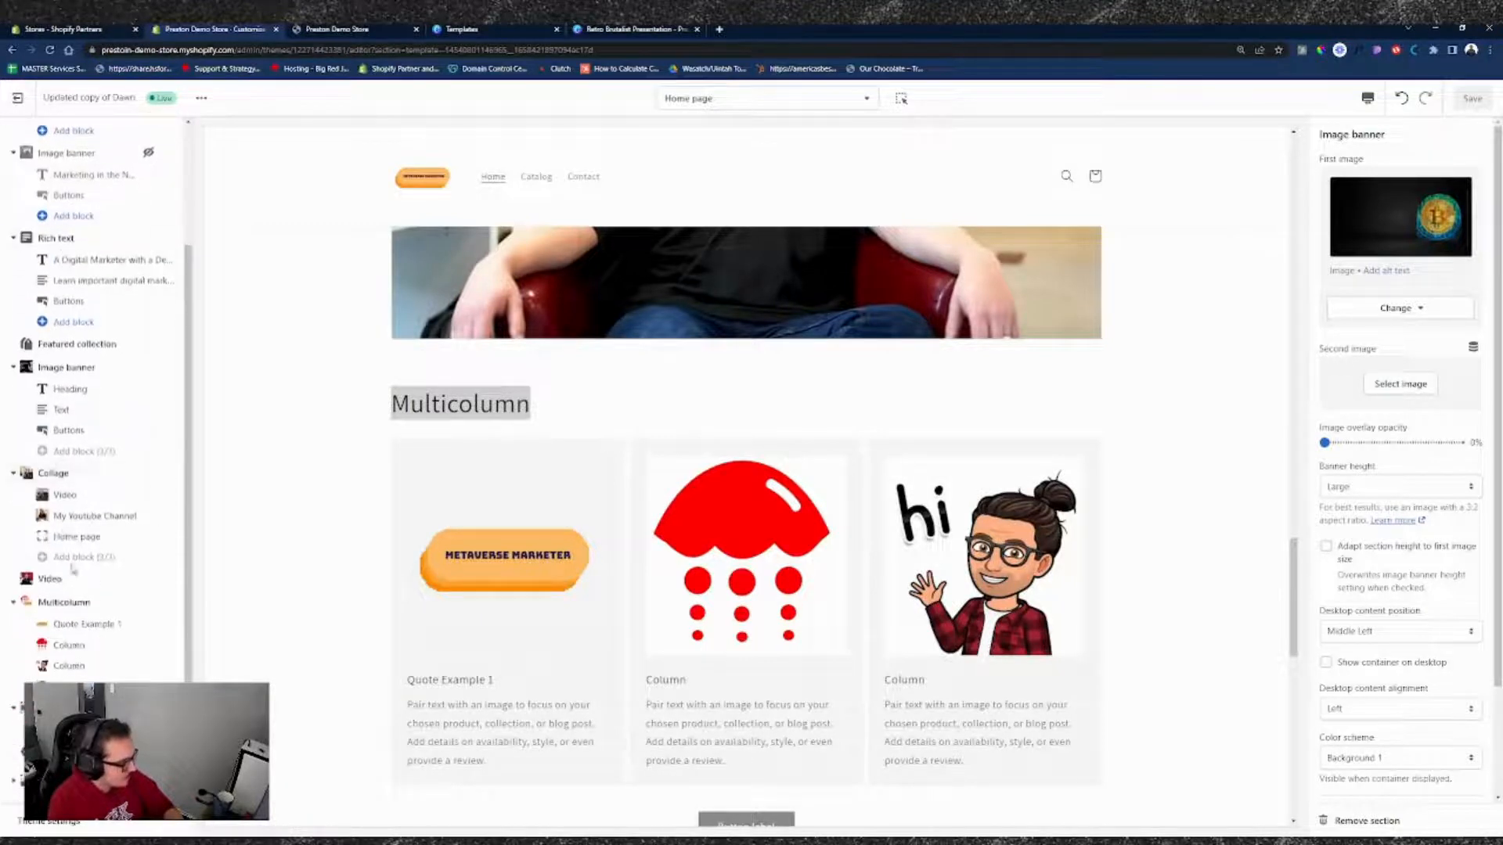
left_click(69, 604)
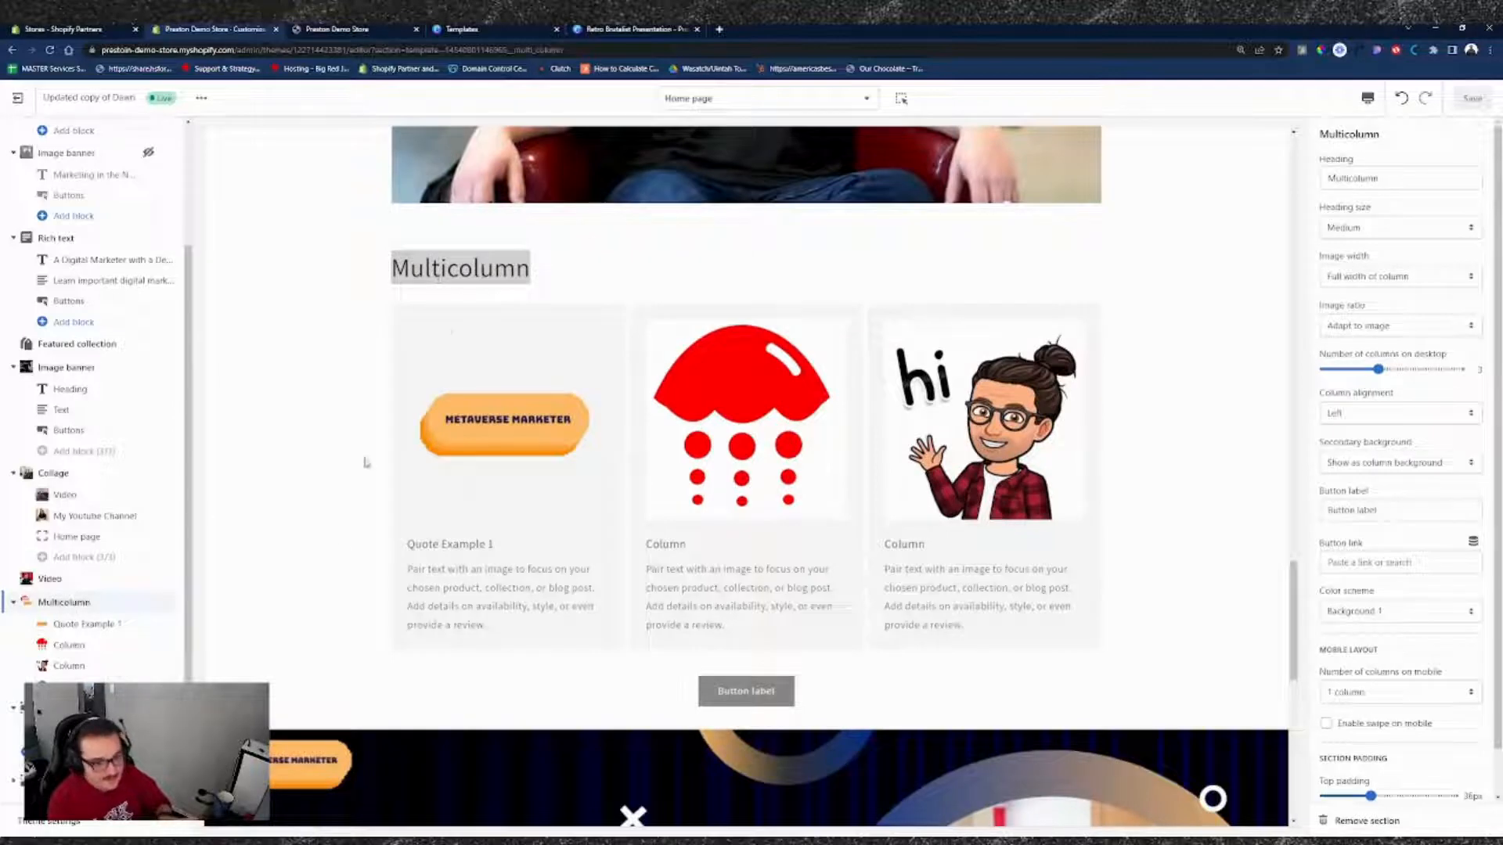
double_click(1324, 182)
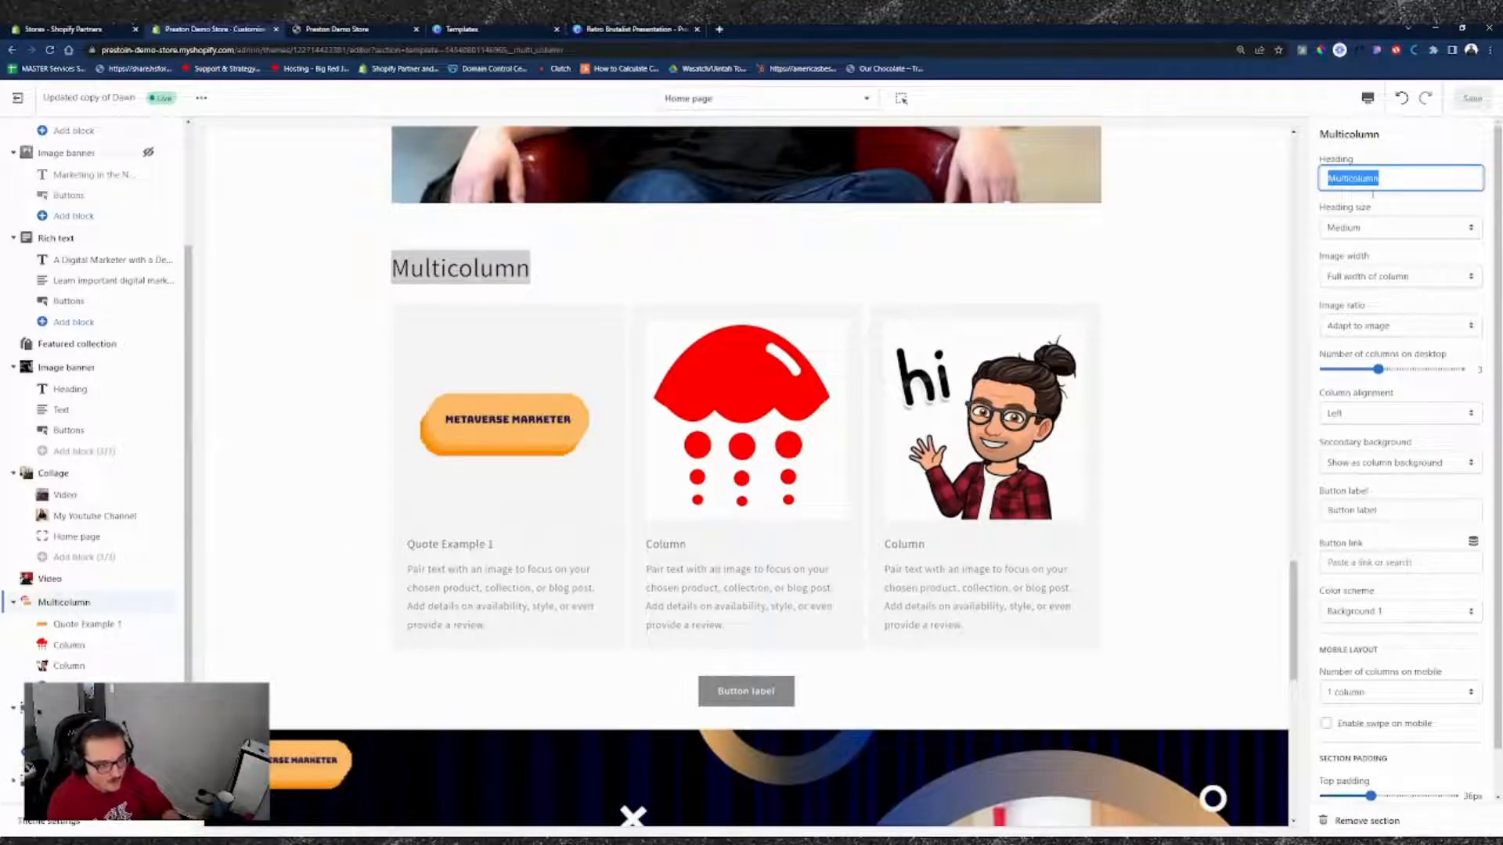
scroll(650, 444, "up", 4)
scroll(595, 443, "down", 6)
scroll(564, 440, "up", 3)
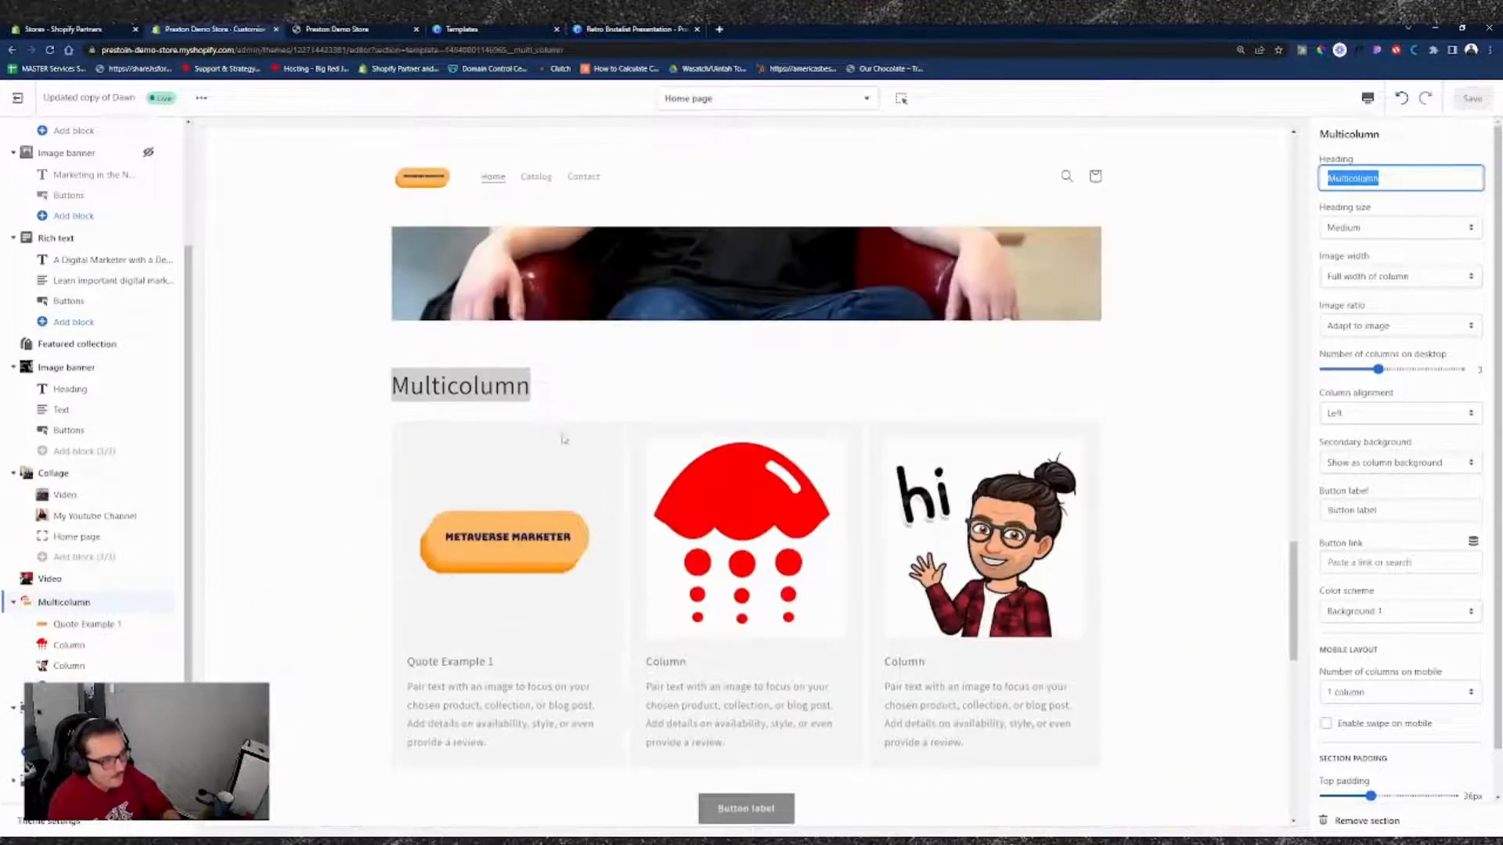
left_click(613, 392)
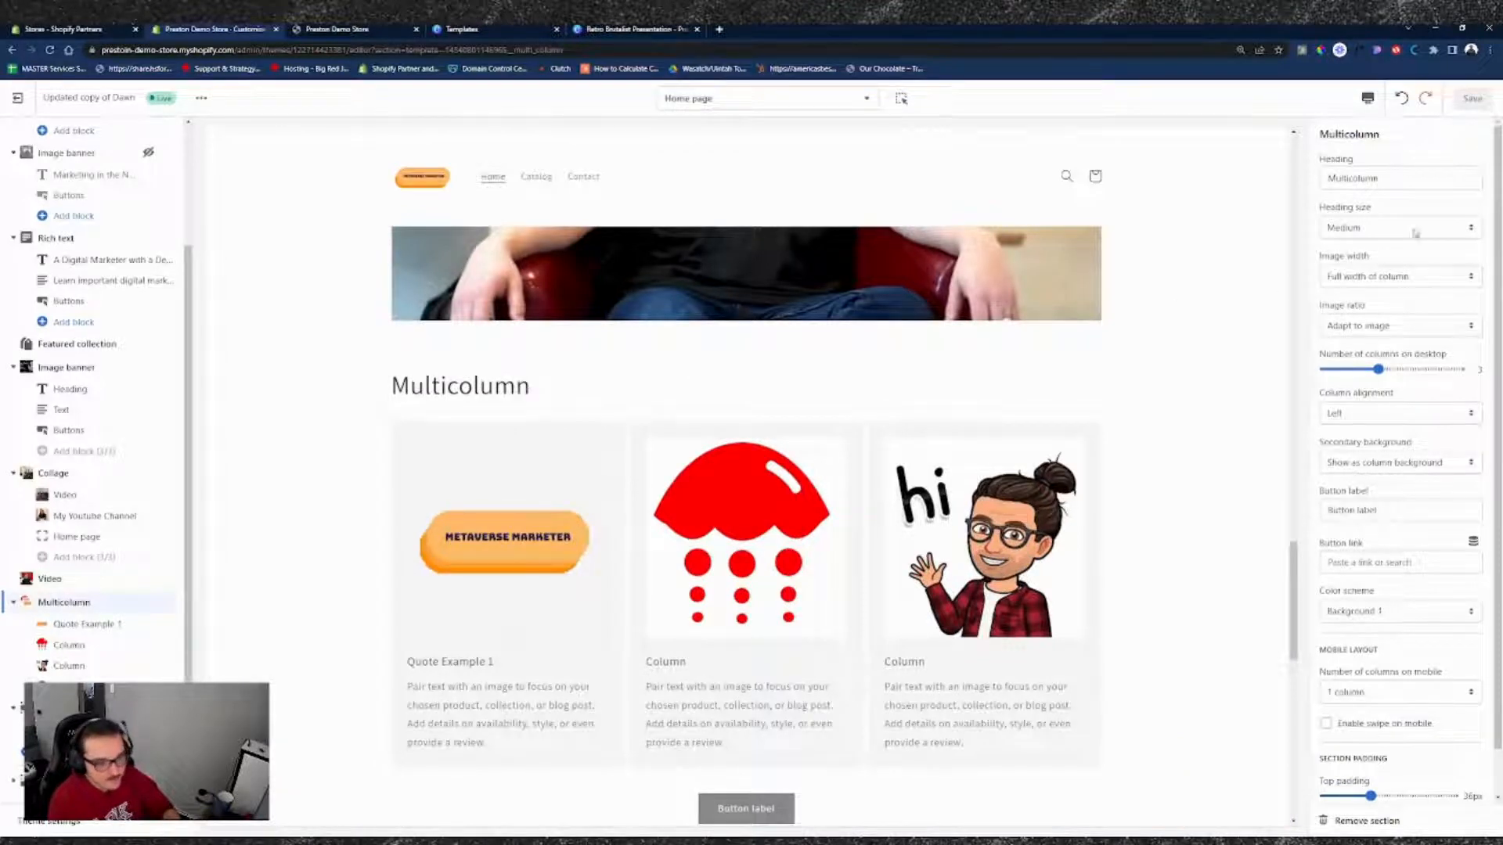
- Replace the third Multicolumn column's image with the square library photo of the smiling man in a black shirt, and save
scroll(1156, 462, "down", 2)
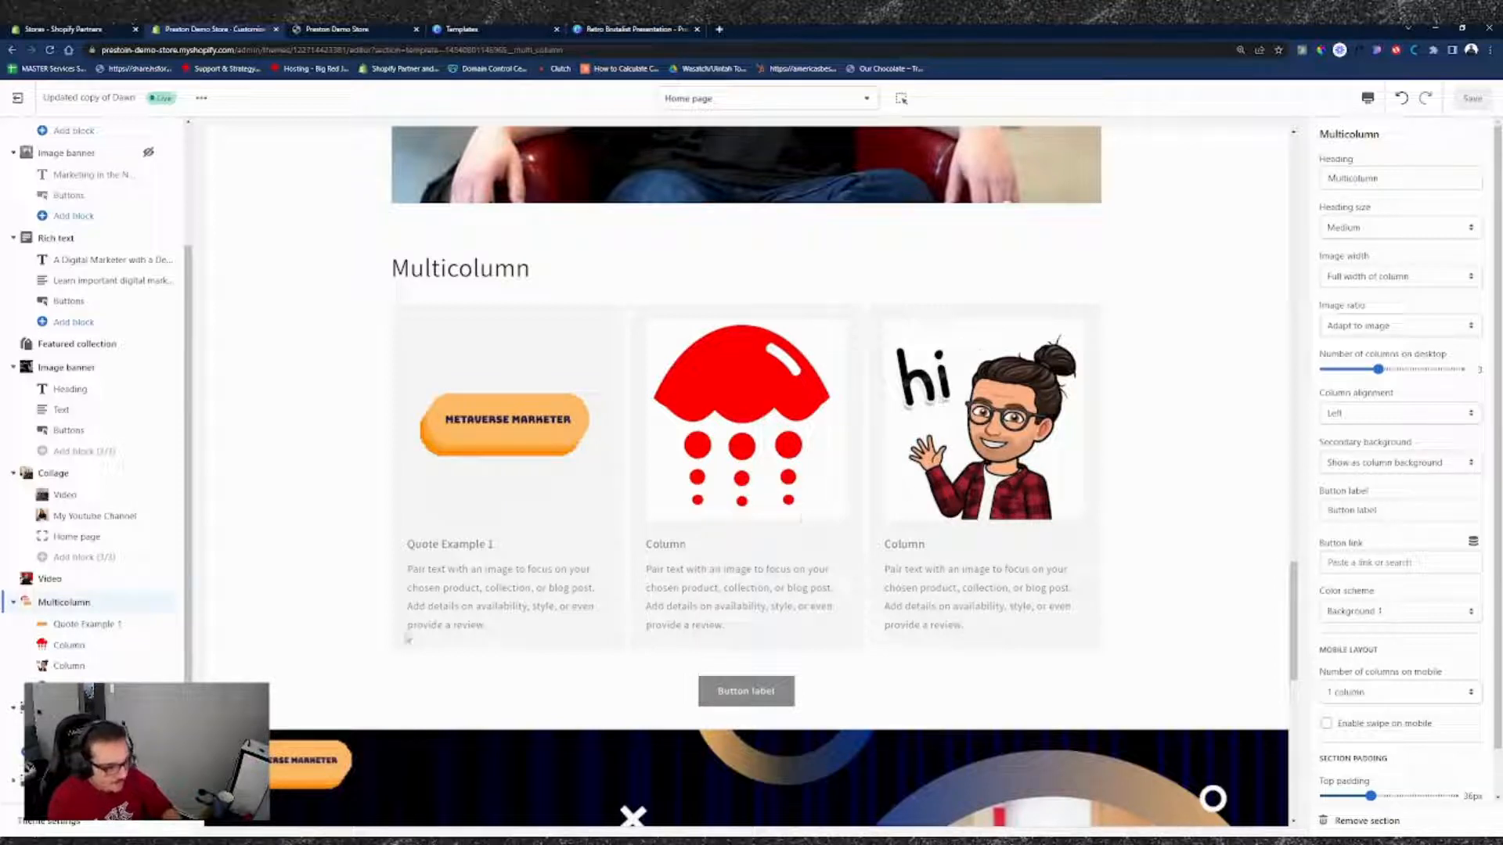
left_click(69, 666)
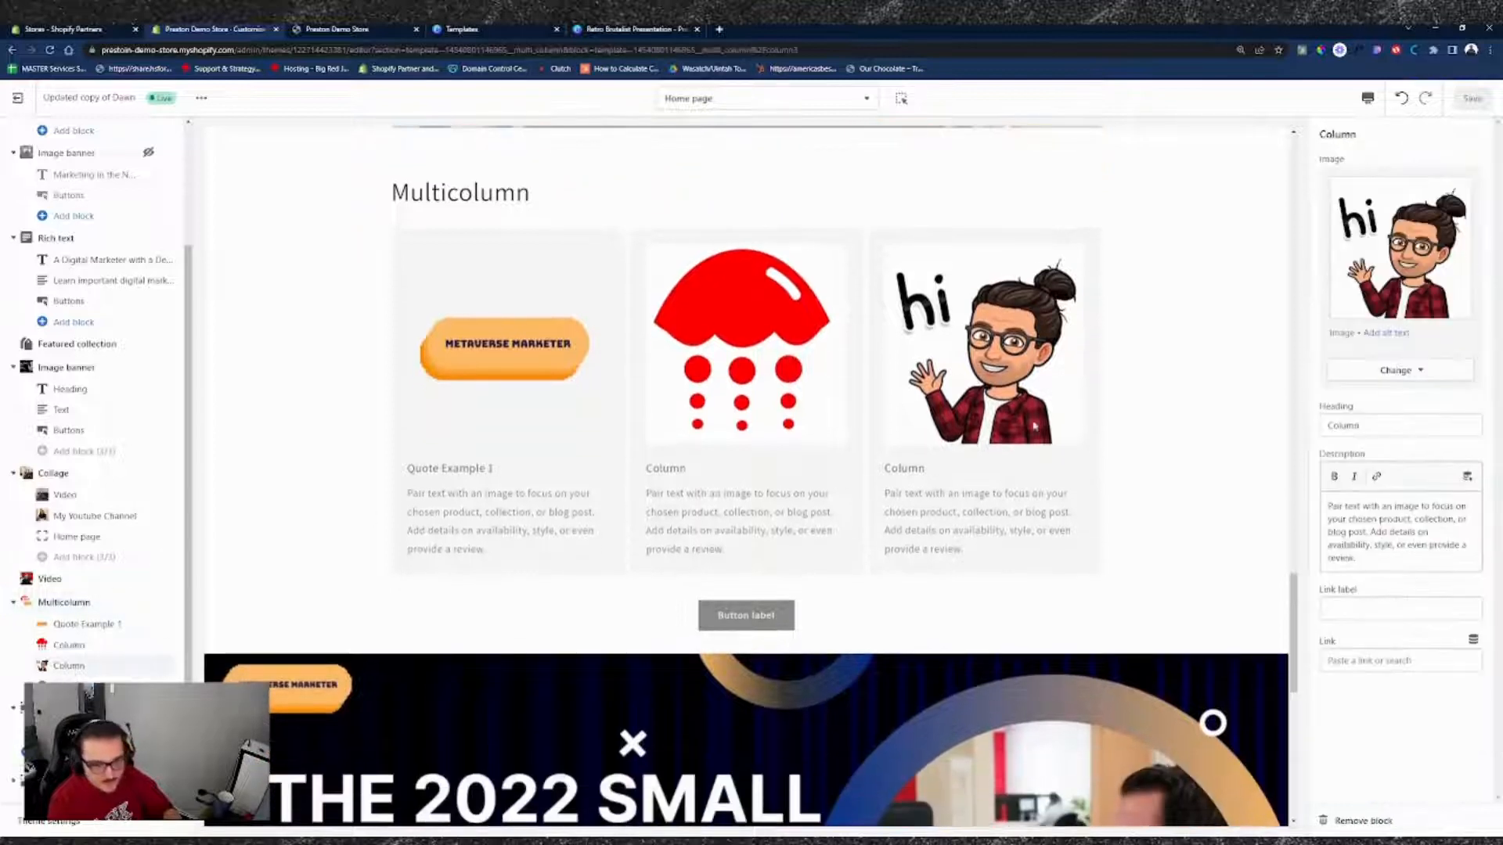
left_click(1351, 377)
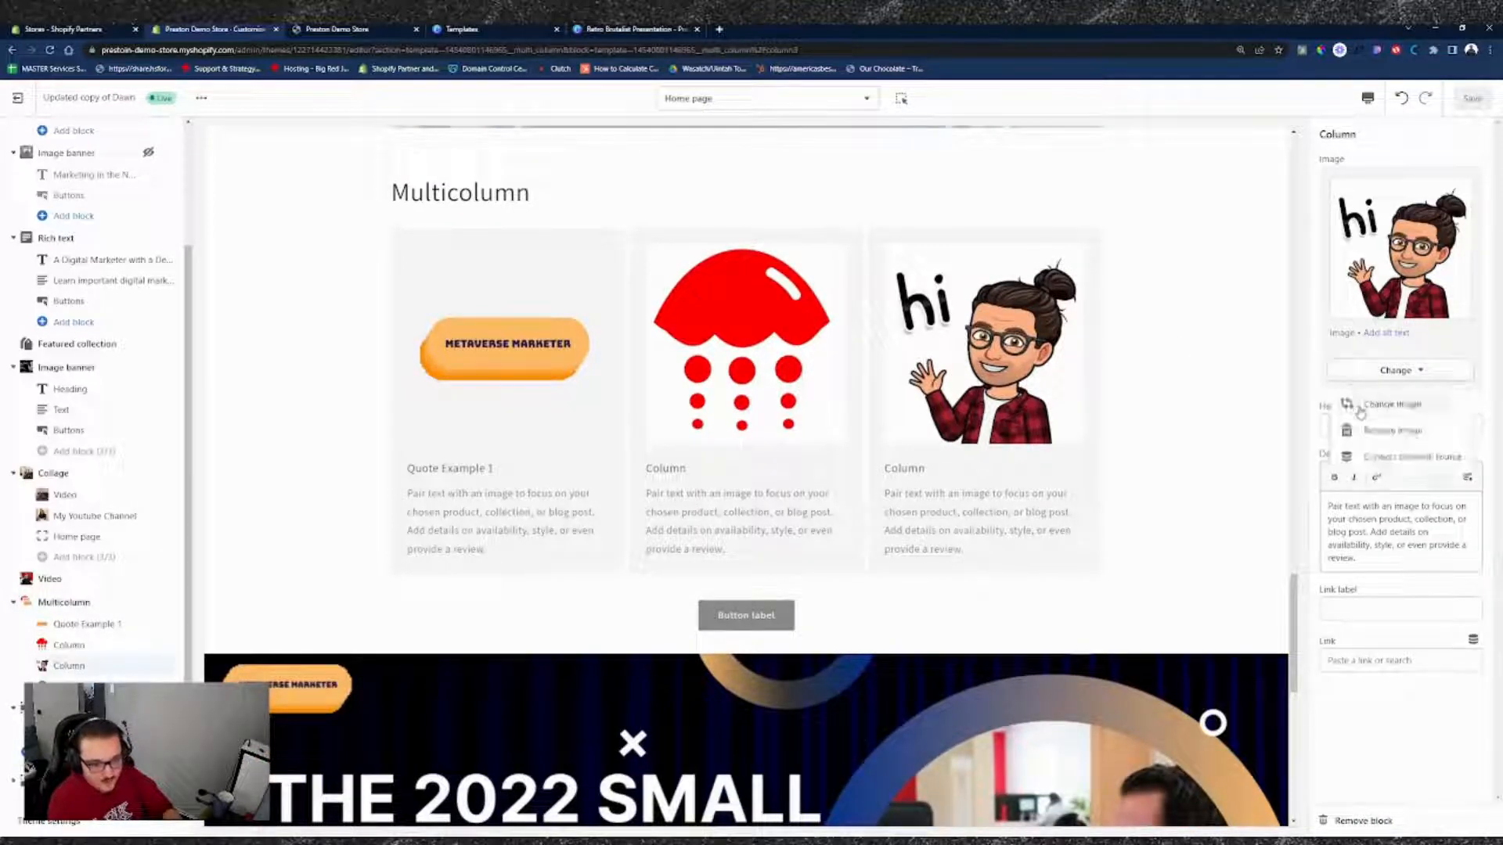
left_click(1360, 408)
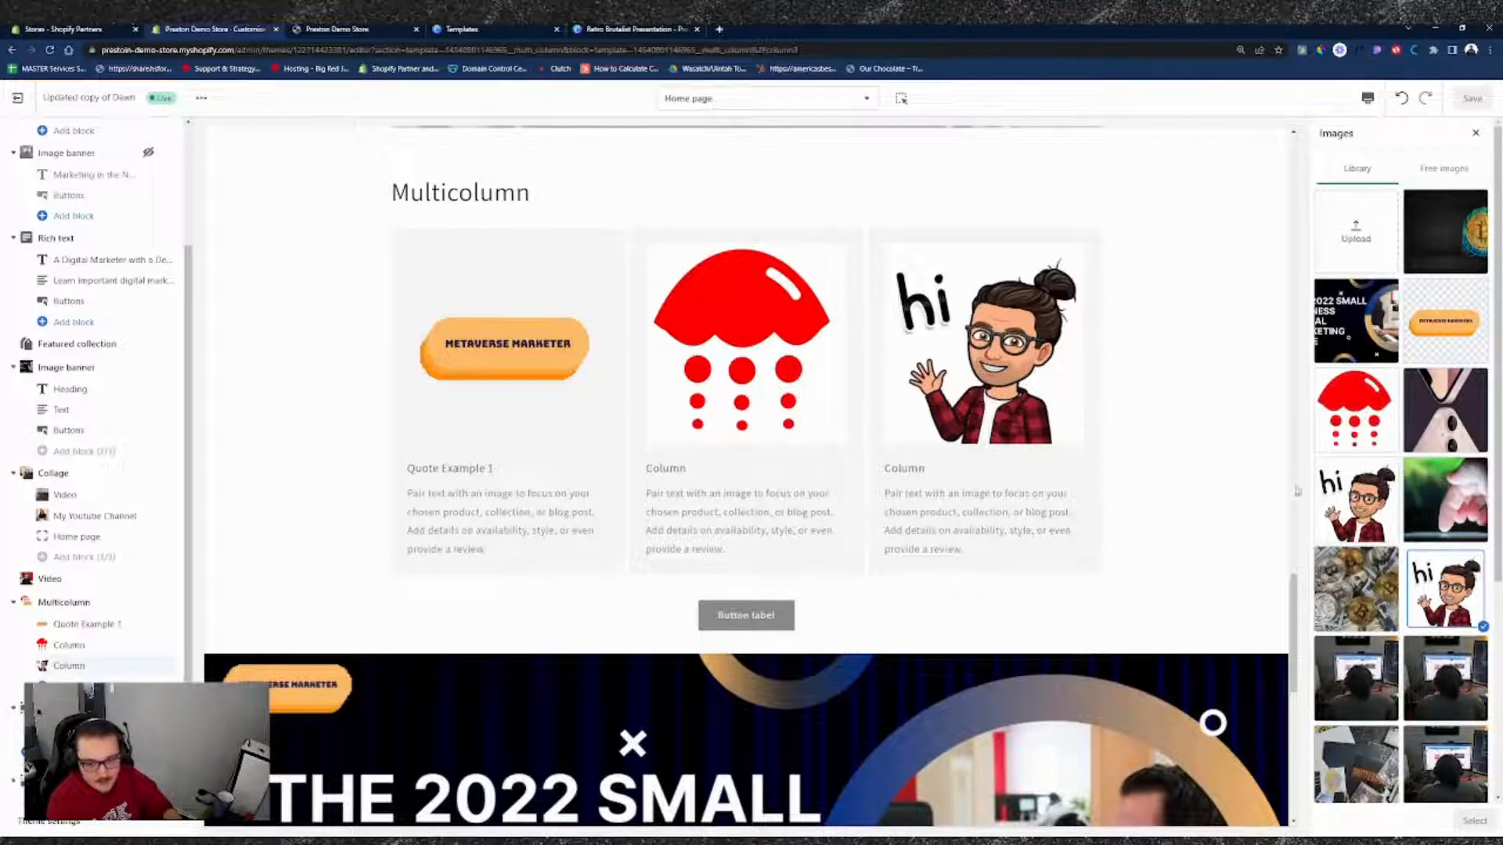
scroll(1413, 535, "down", 4)
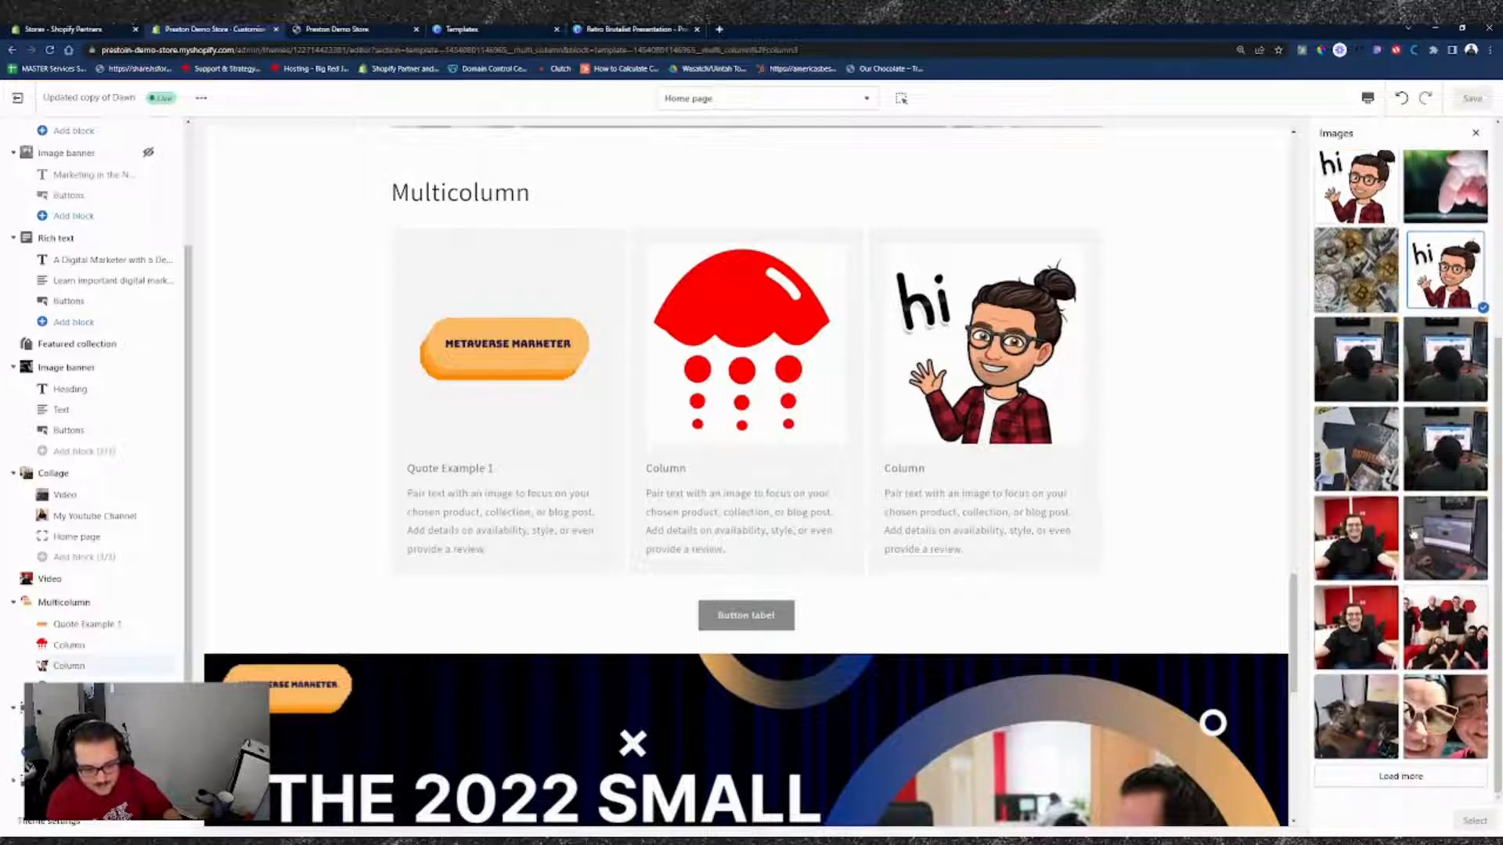
left_click(1358, 539)
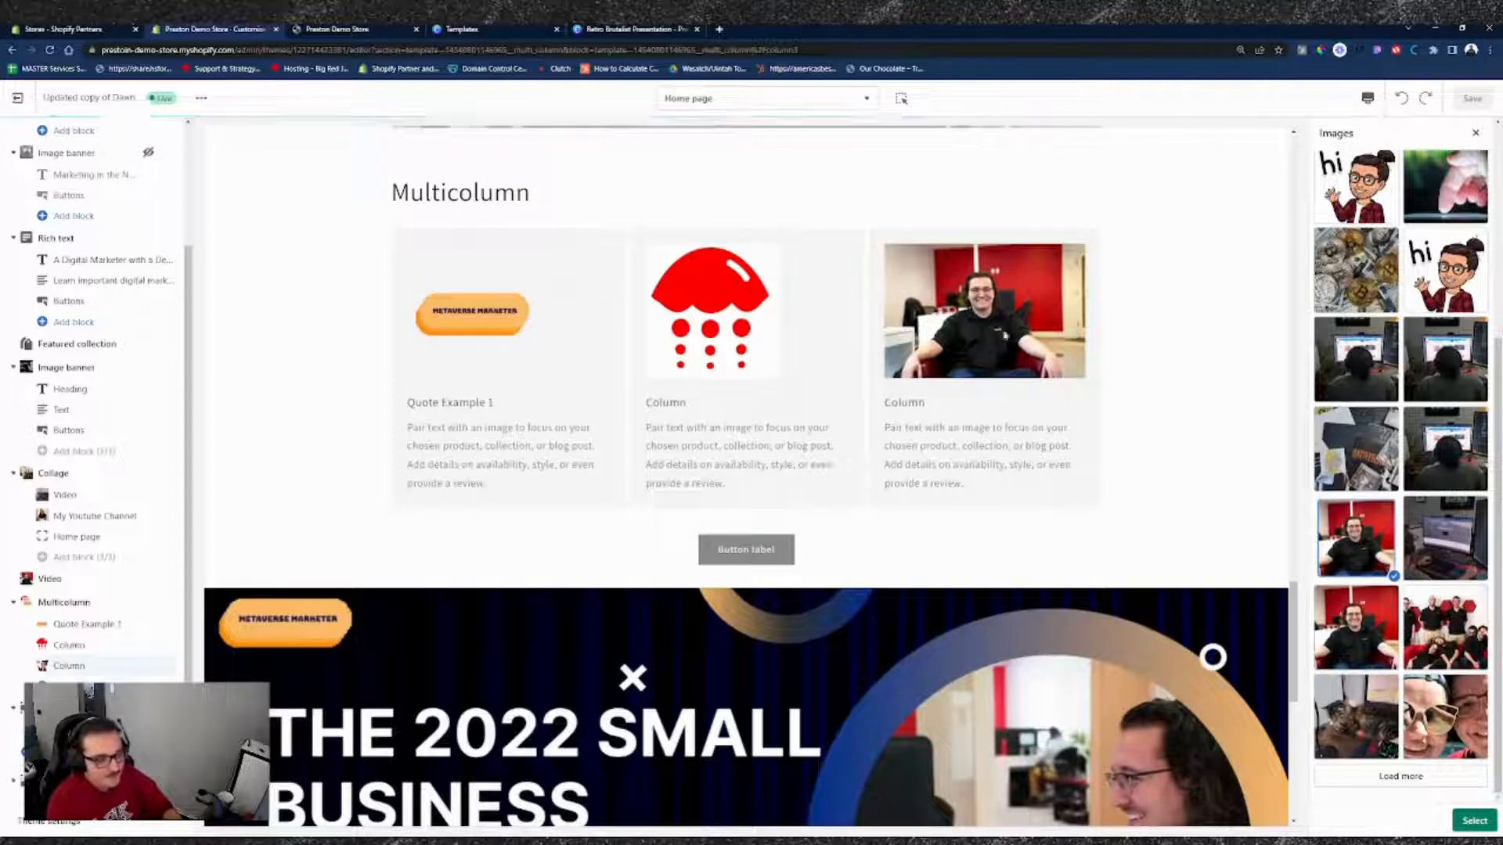
left_click(1370, 641)
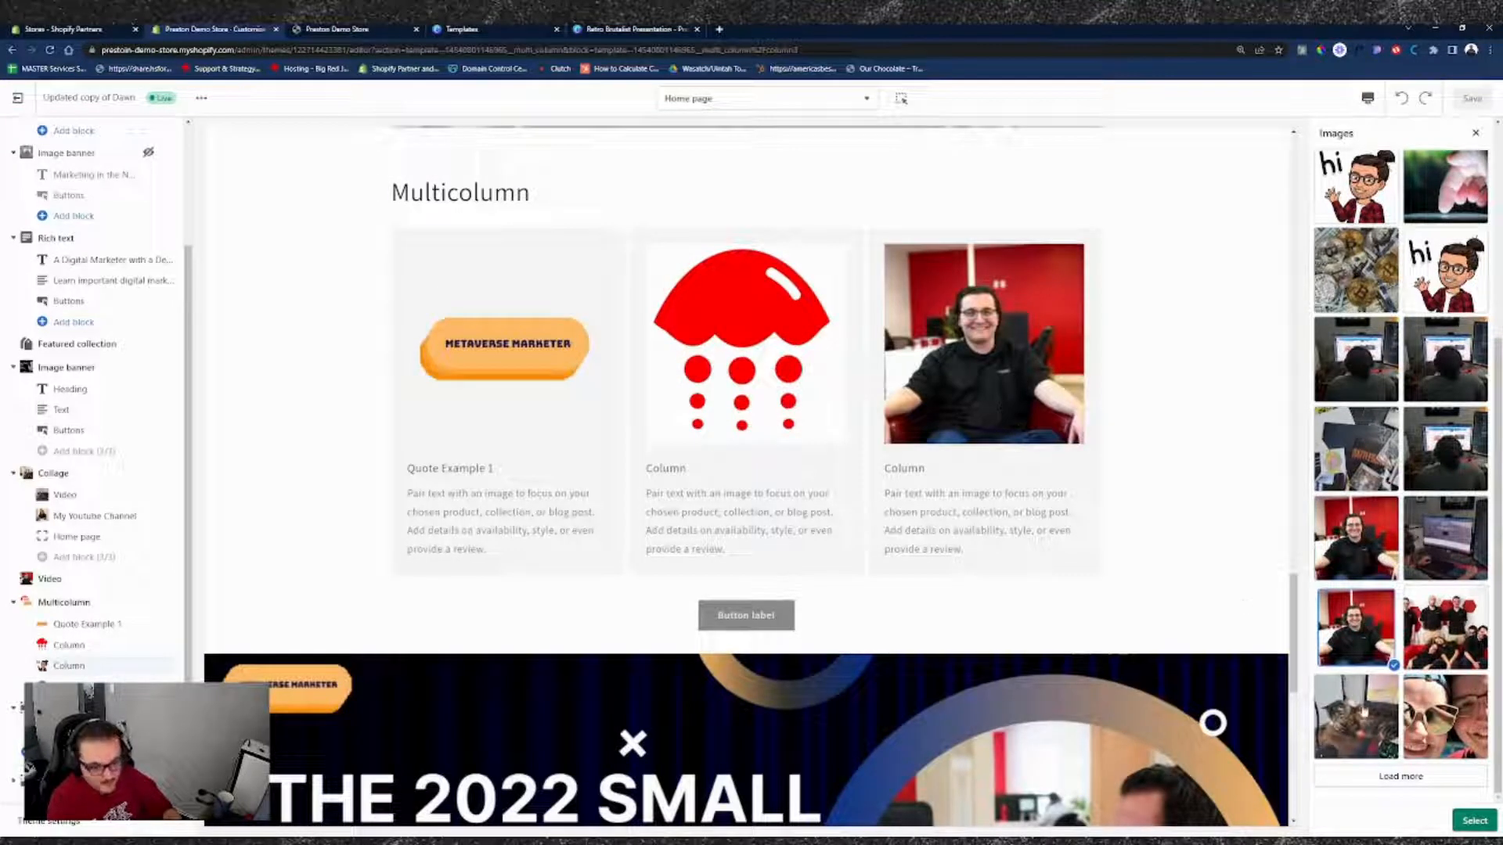
left_click(1479, 824)
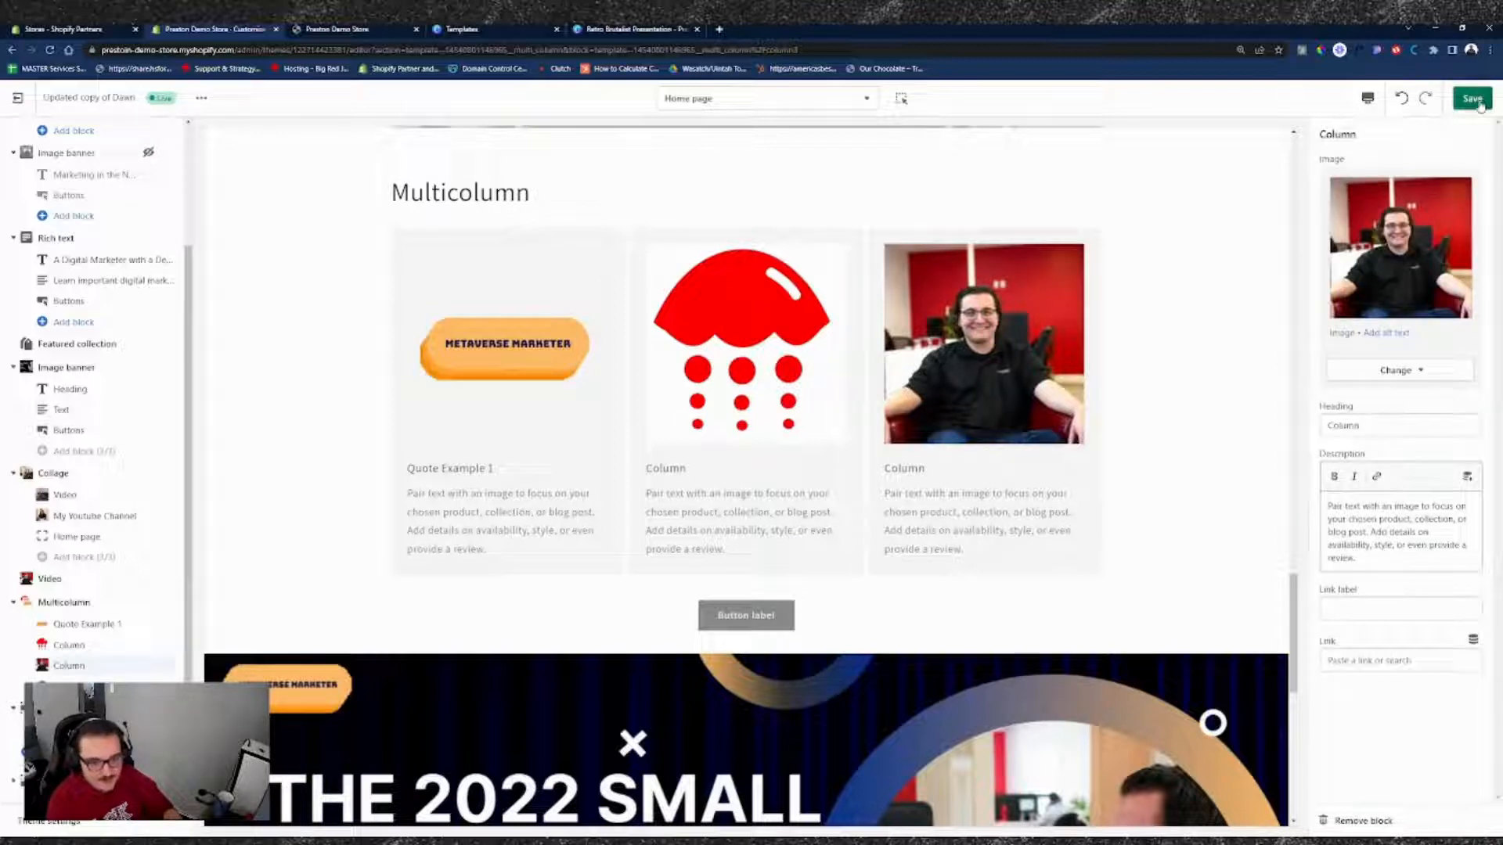
left_click(1473, 99)
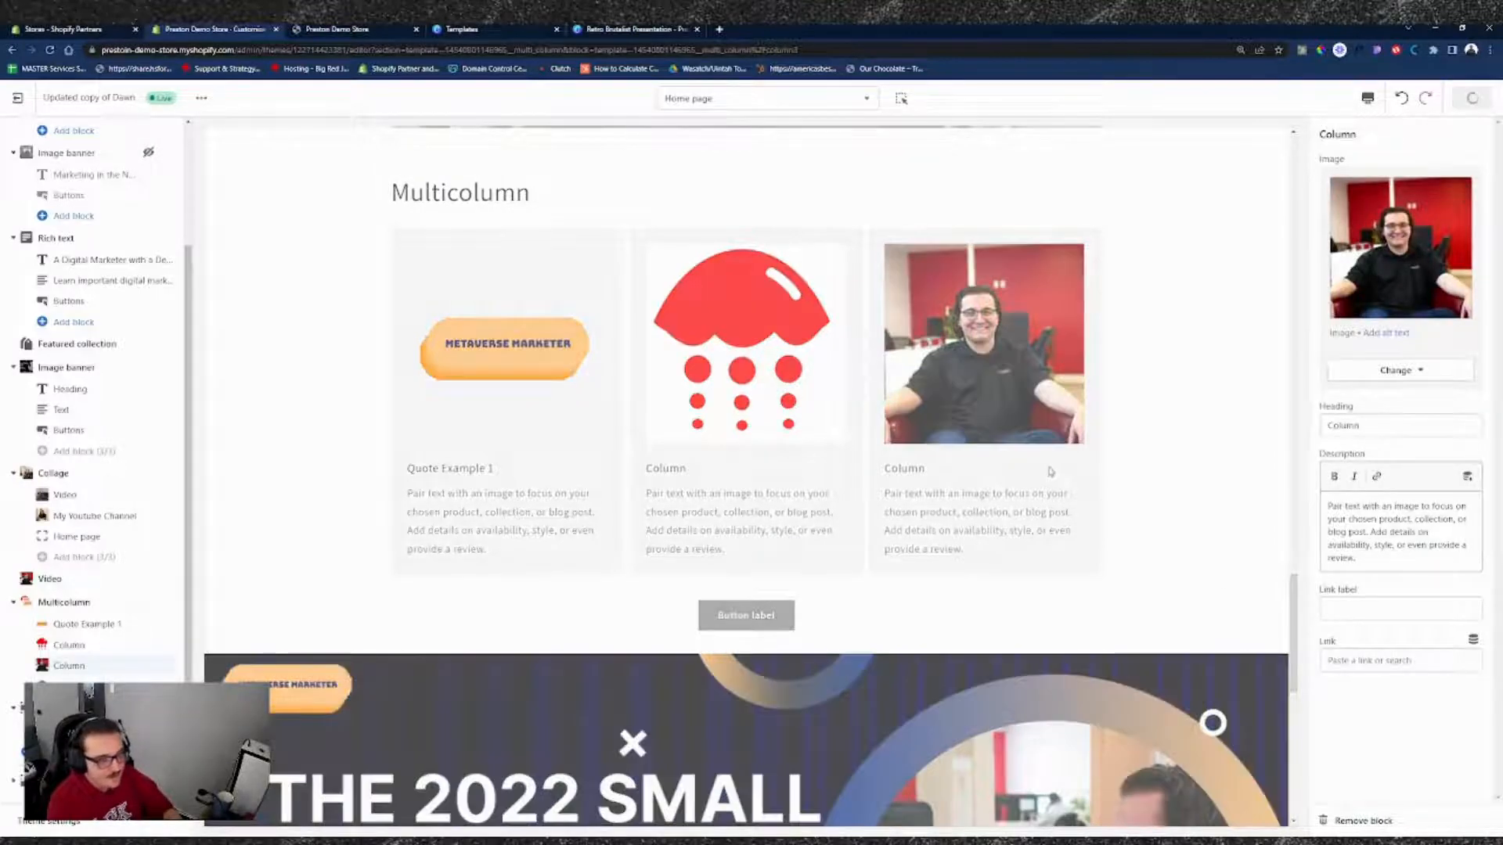
- Refresh the storefront page in the browser and look over the home page from the bitcoin banner down through its sections
scroll(1109, 436, "up", 10)
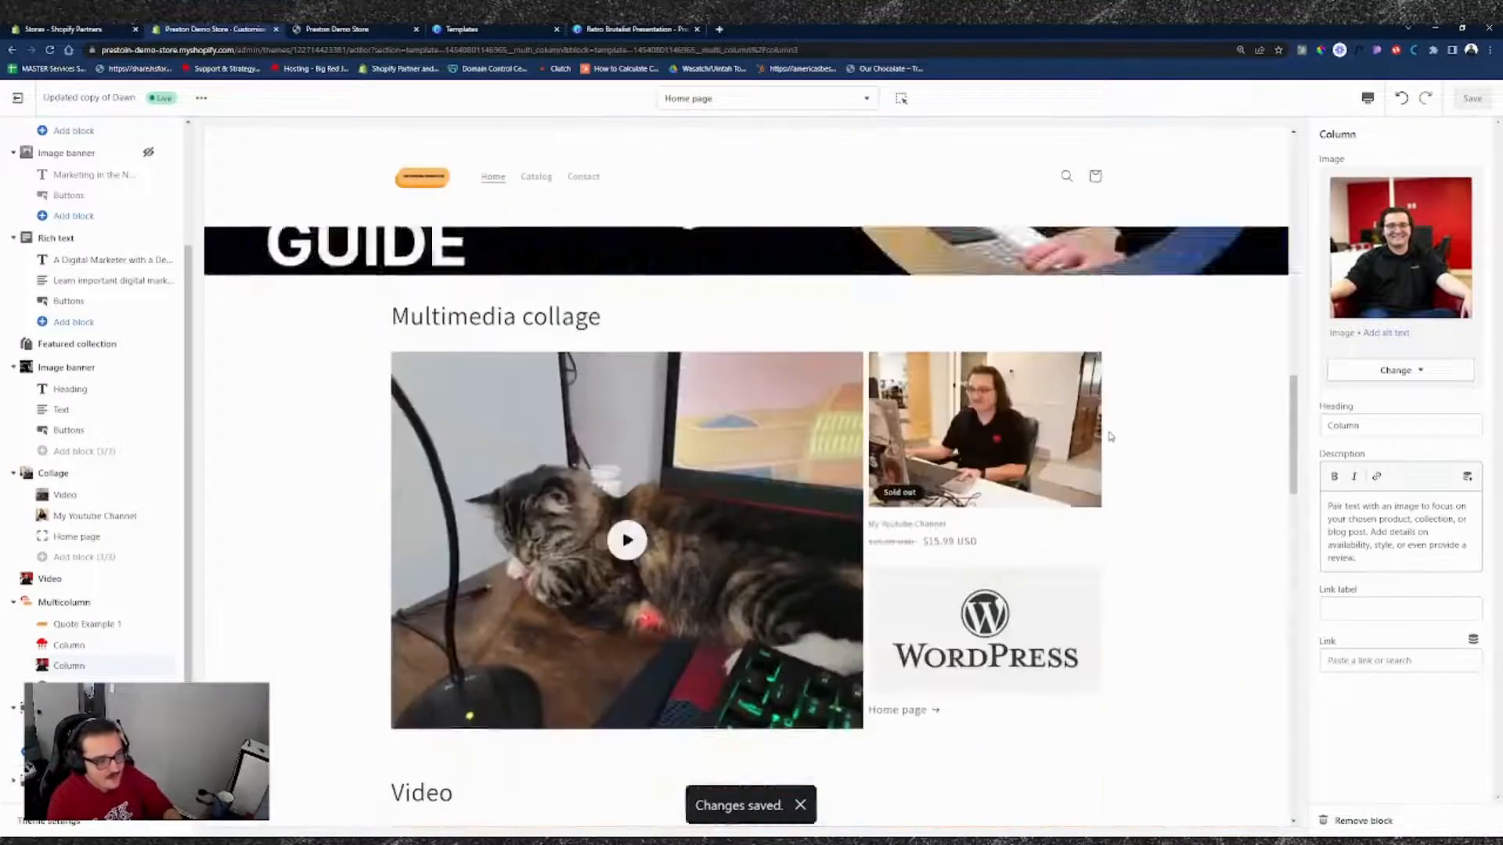
scroll(1110, 436, "up", 10)
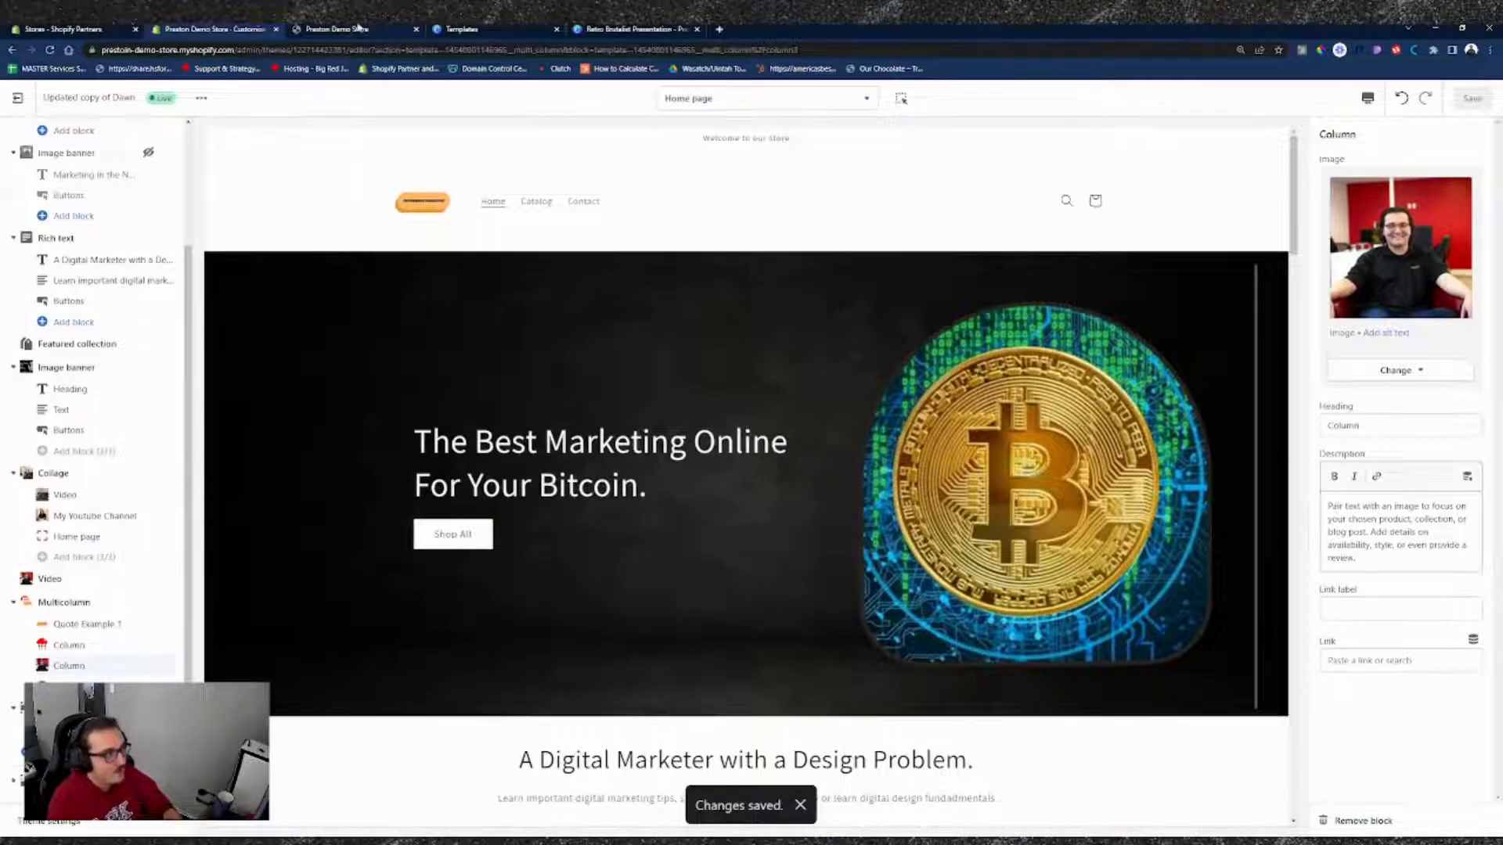
left_click(357, 29)
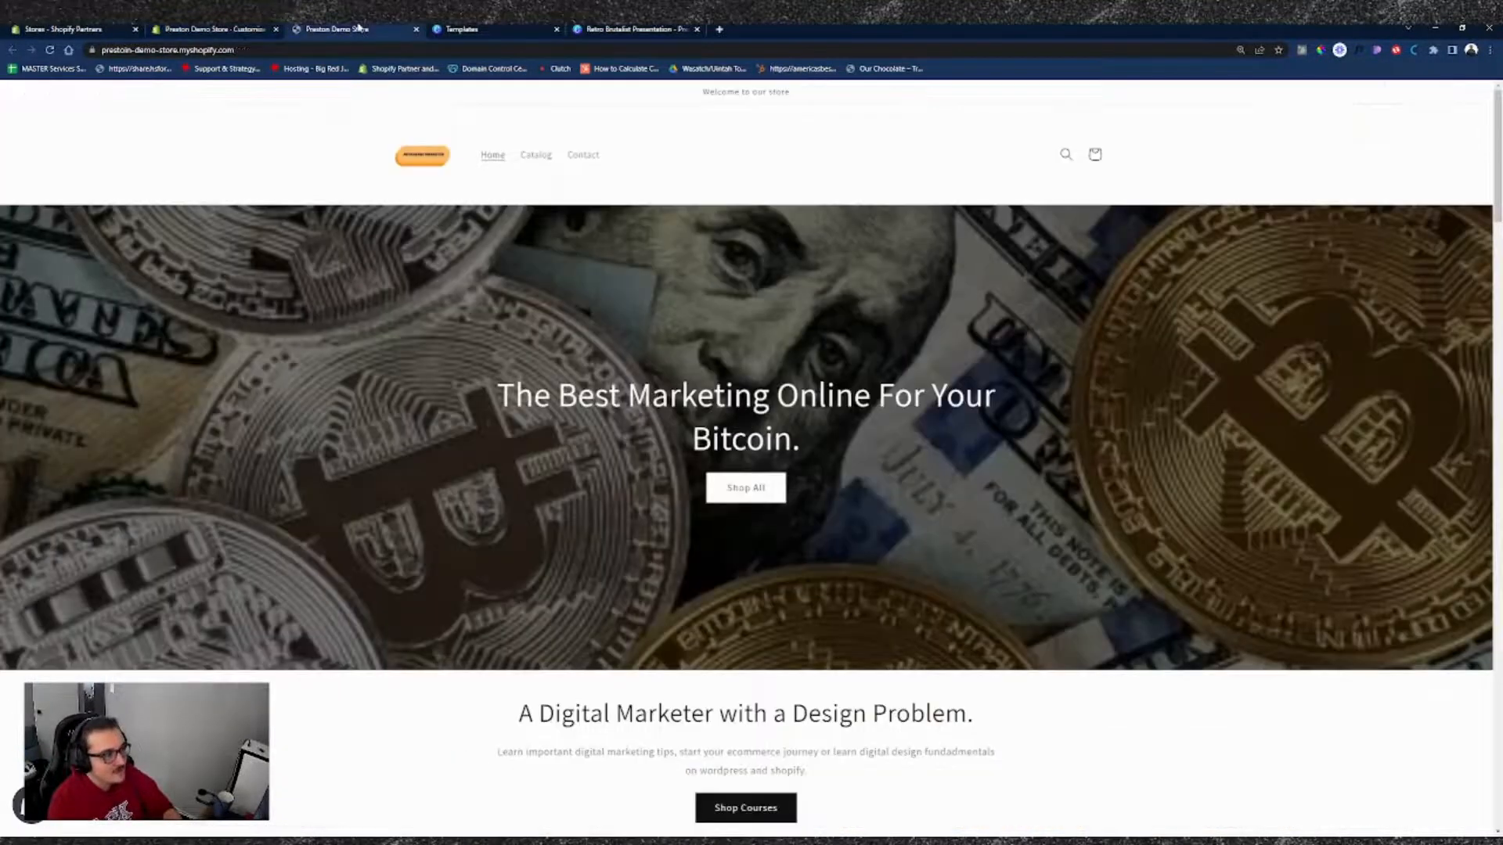
left_click(51, 51)
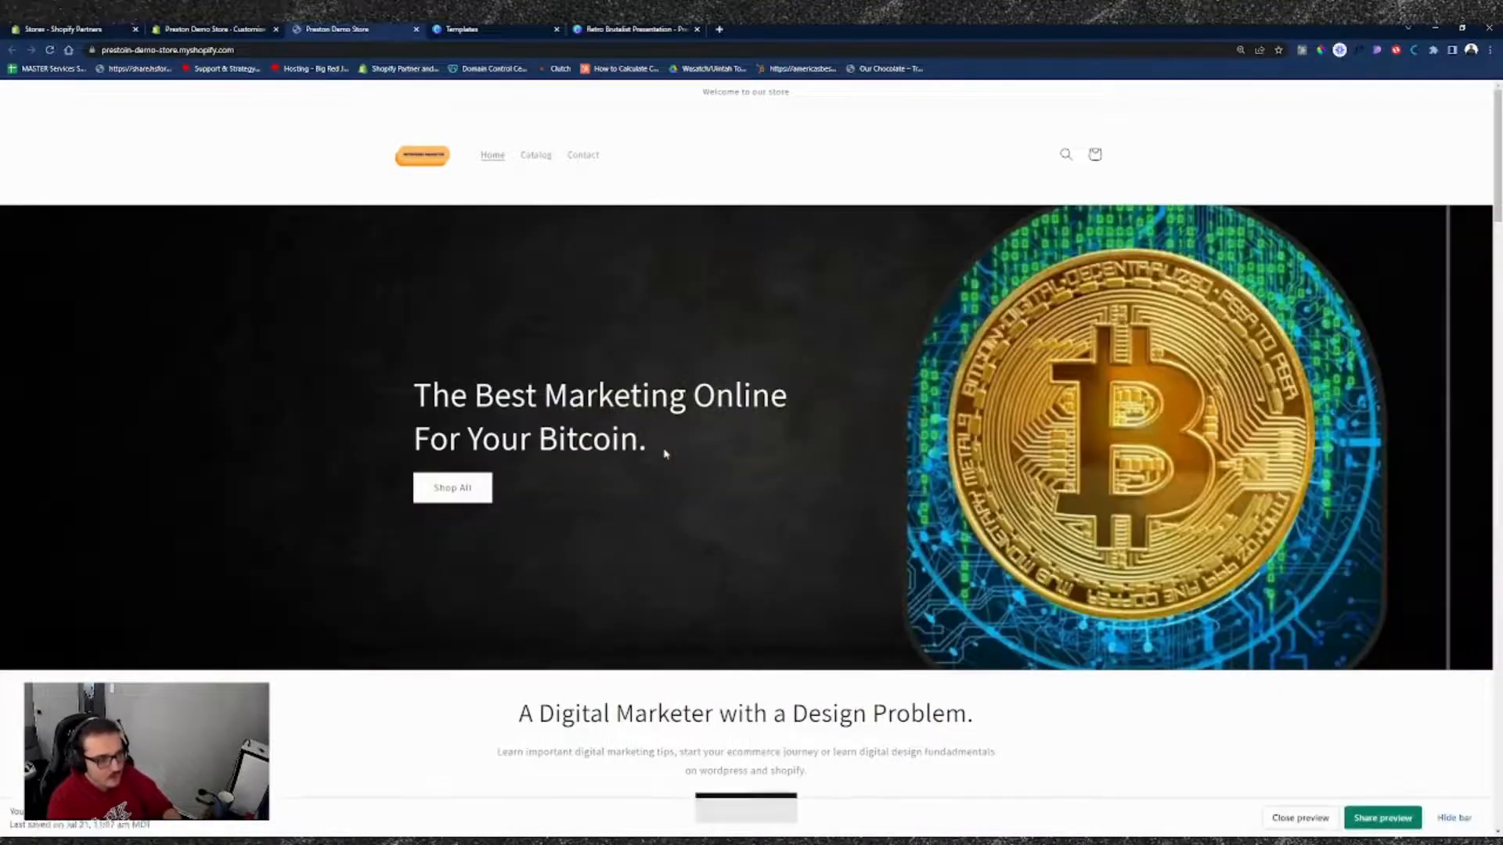
scroll(796, 352, "down", 8)
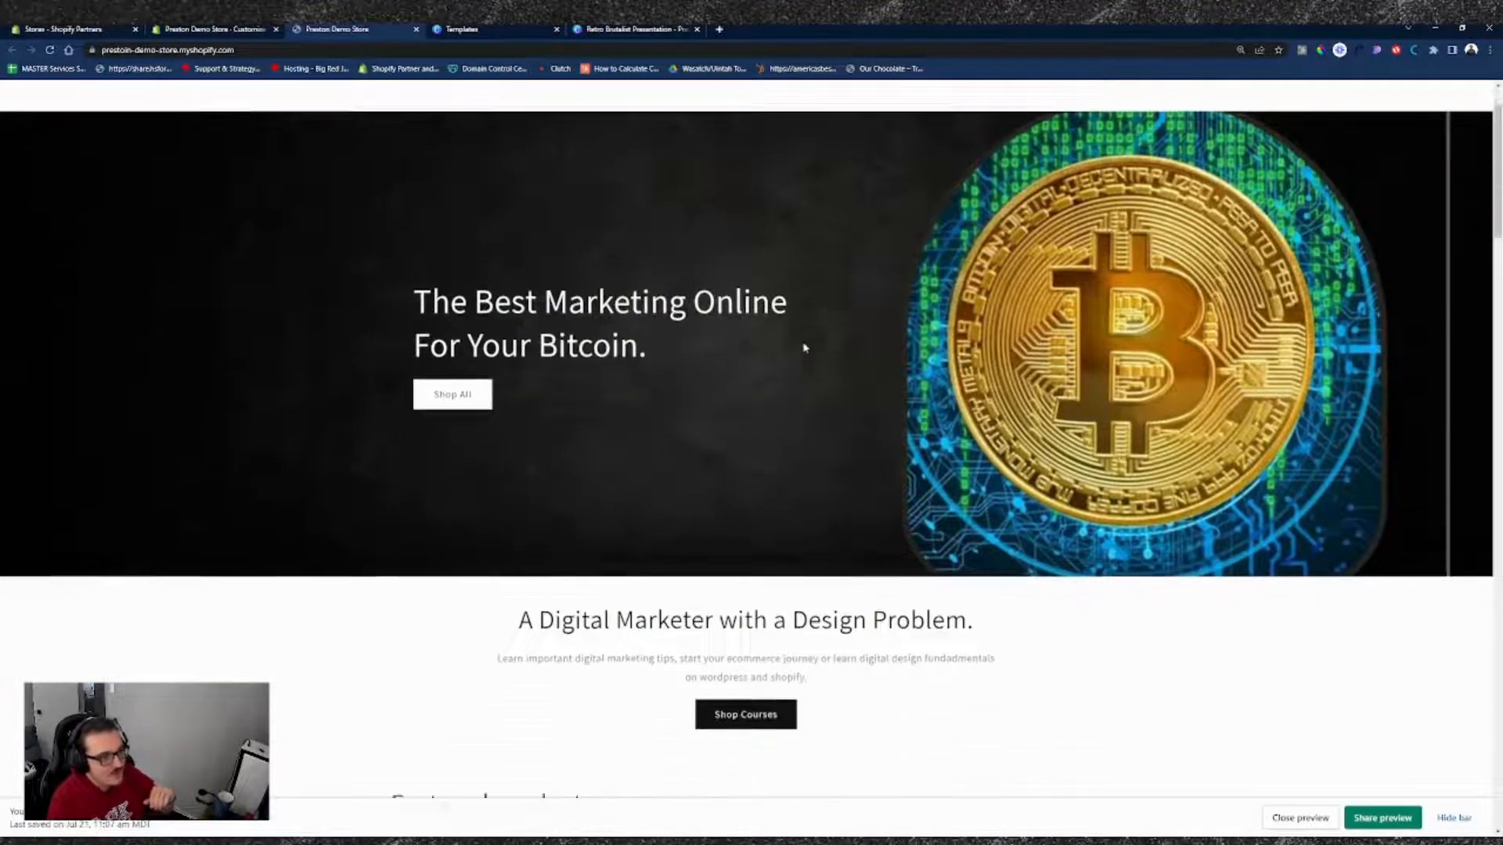
scroll(789, 350, "down", 15)
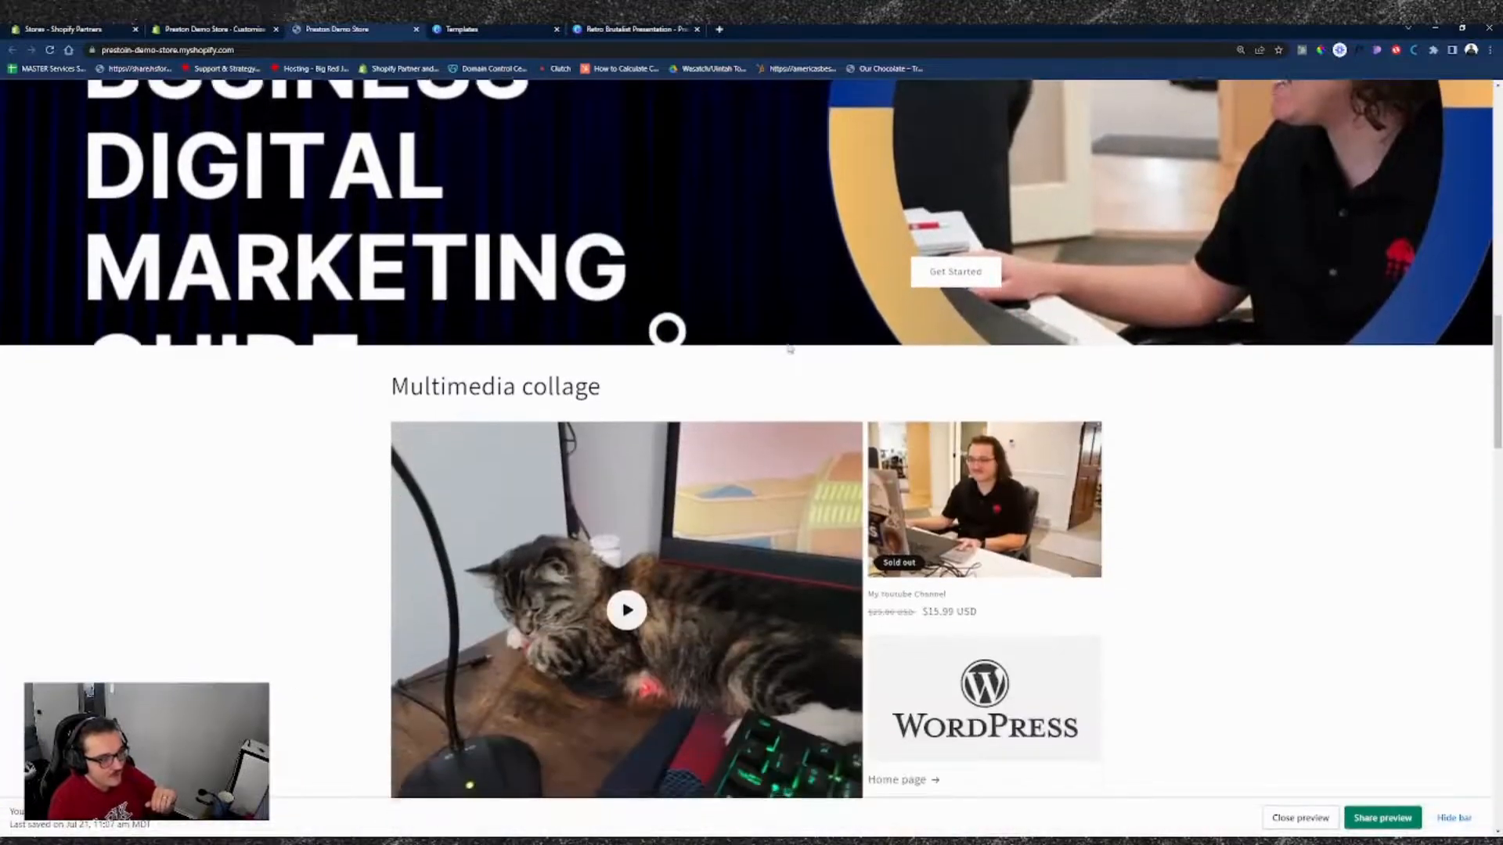
scroll(789, 350, "down", 7)
scroll(786, 350, "up", 10)
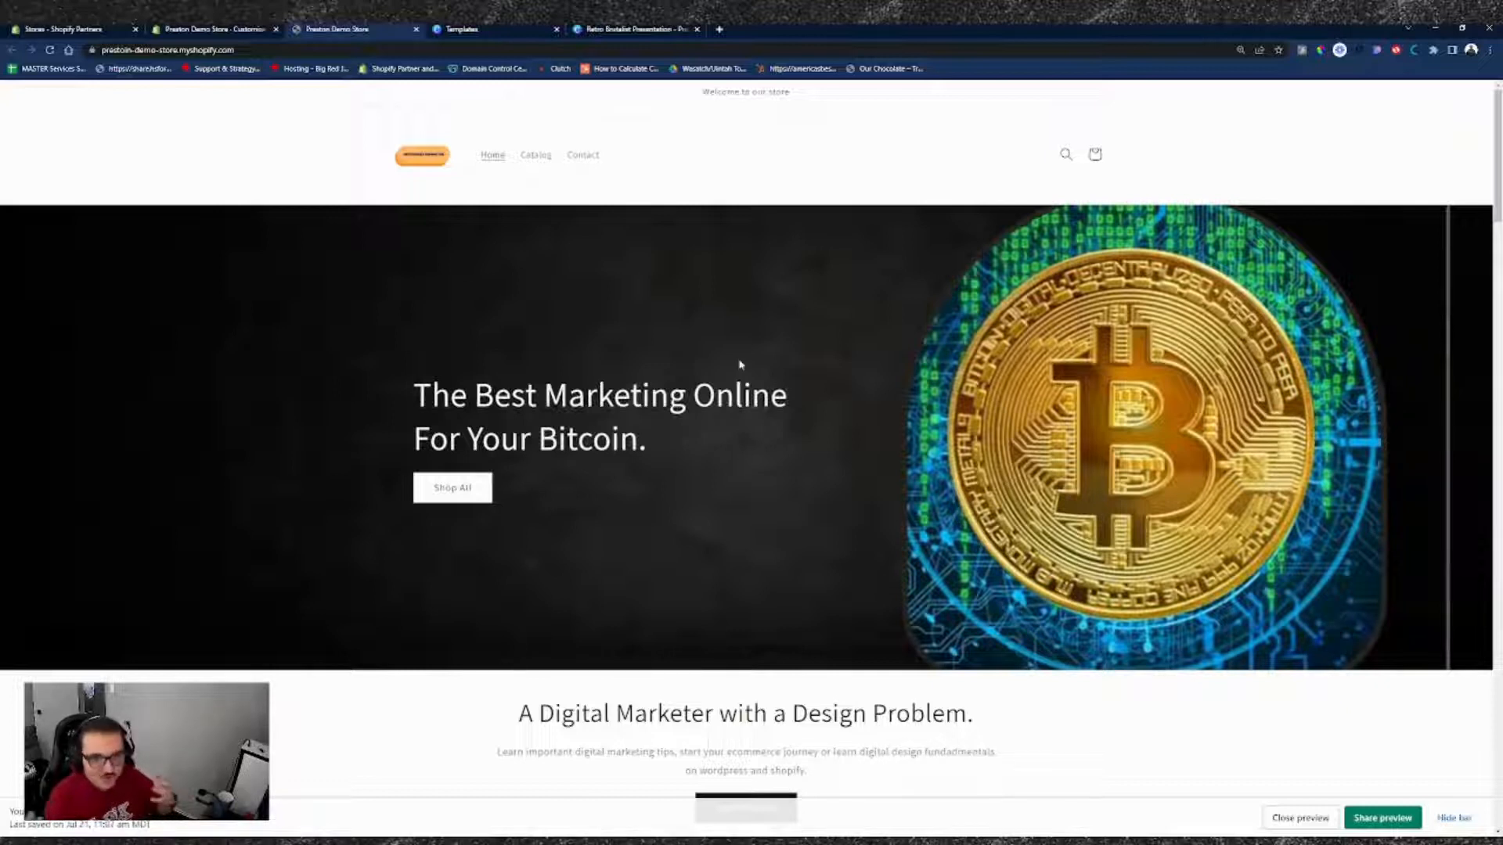
- Return to the theme editor and open the image library for replacing the third column's image
left_click(218, 29)
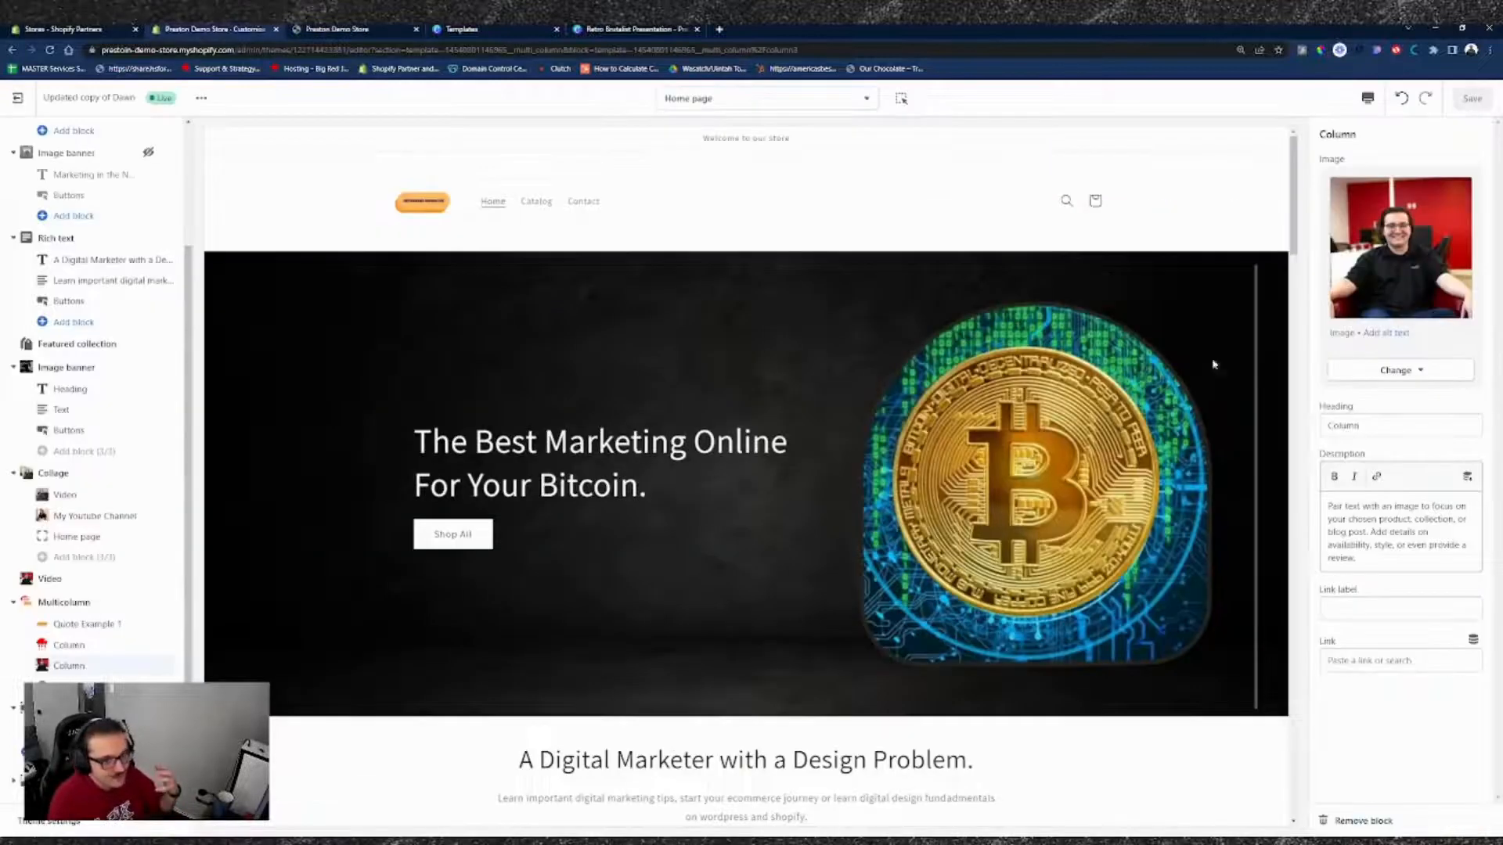
left_click(1416, 371)
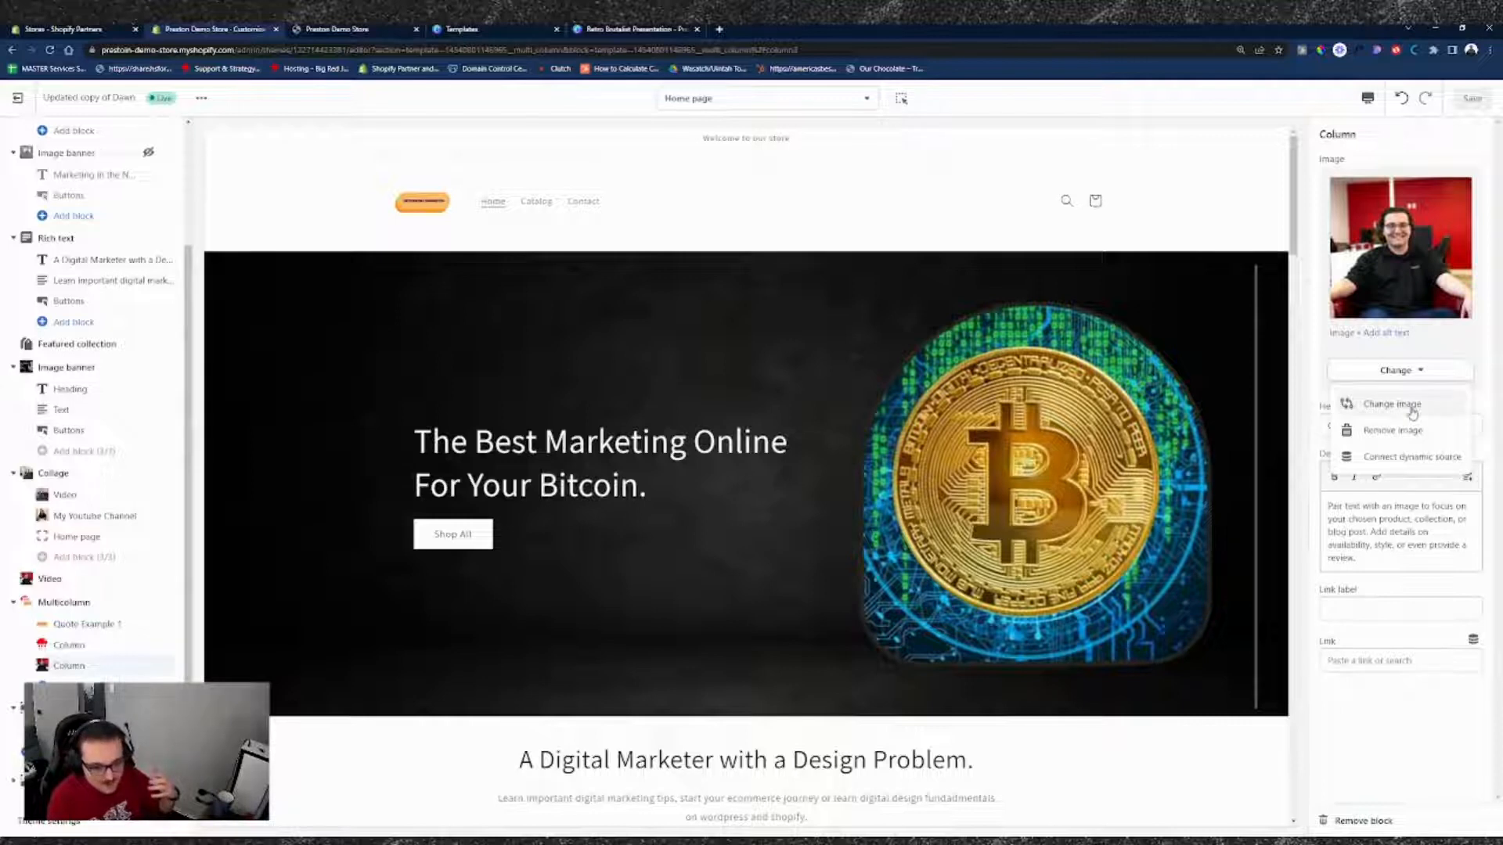
left_click(1401, 405)
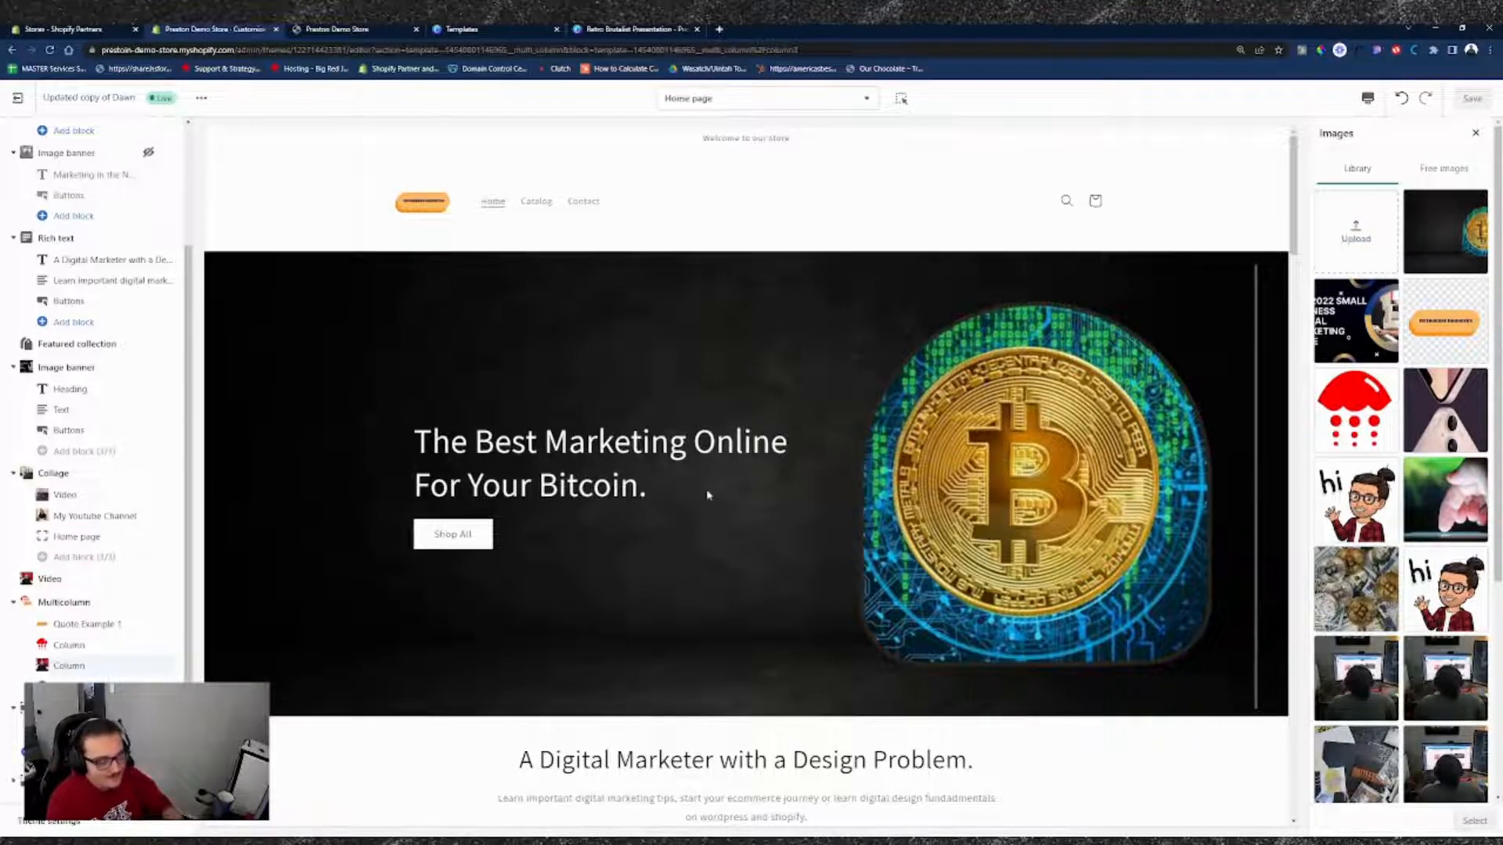
scroll(707, 492, "down", 2)
scroll(708, 495, "up", 2)
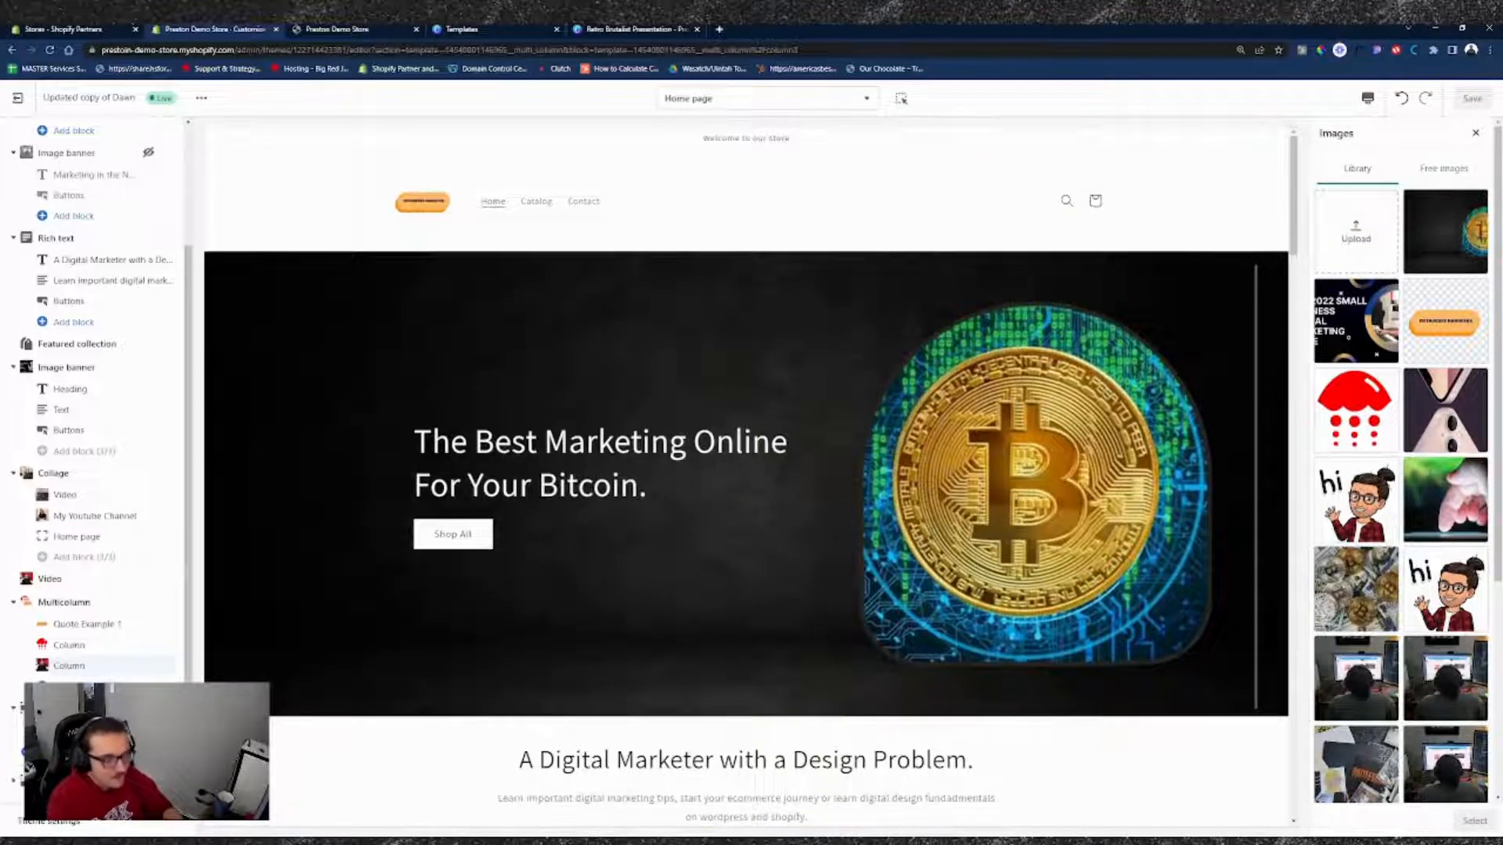